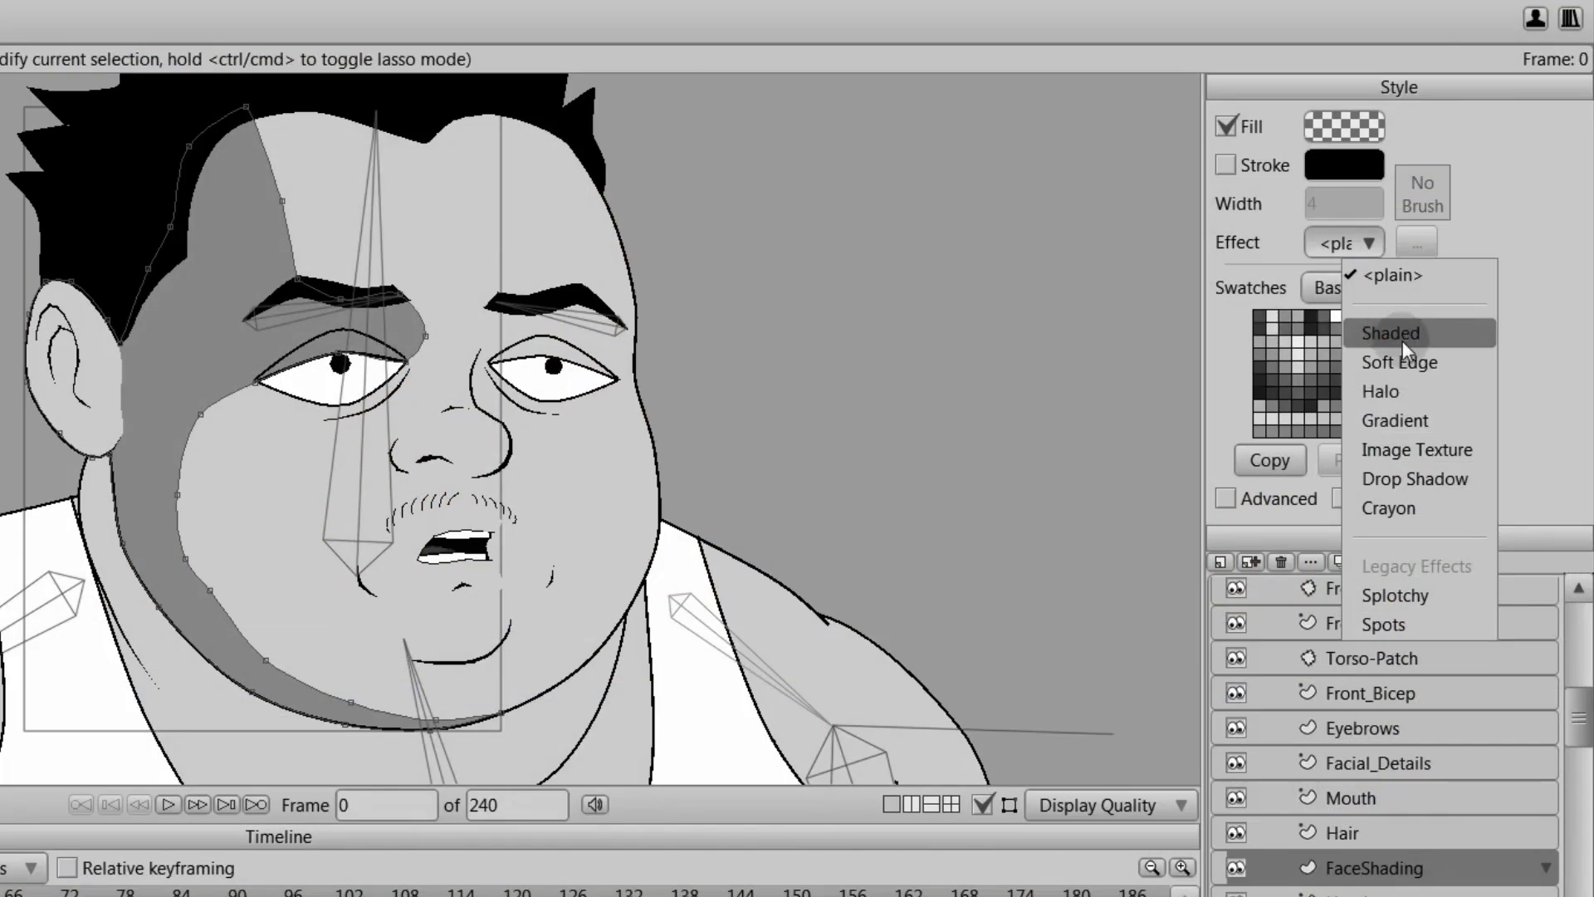
Apply the Soft Edge effect to the face shading shape and enter a new blur radius for it
{"action": "left_click", "coordinate": [1411, 362]}
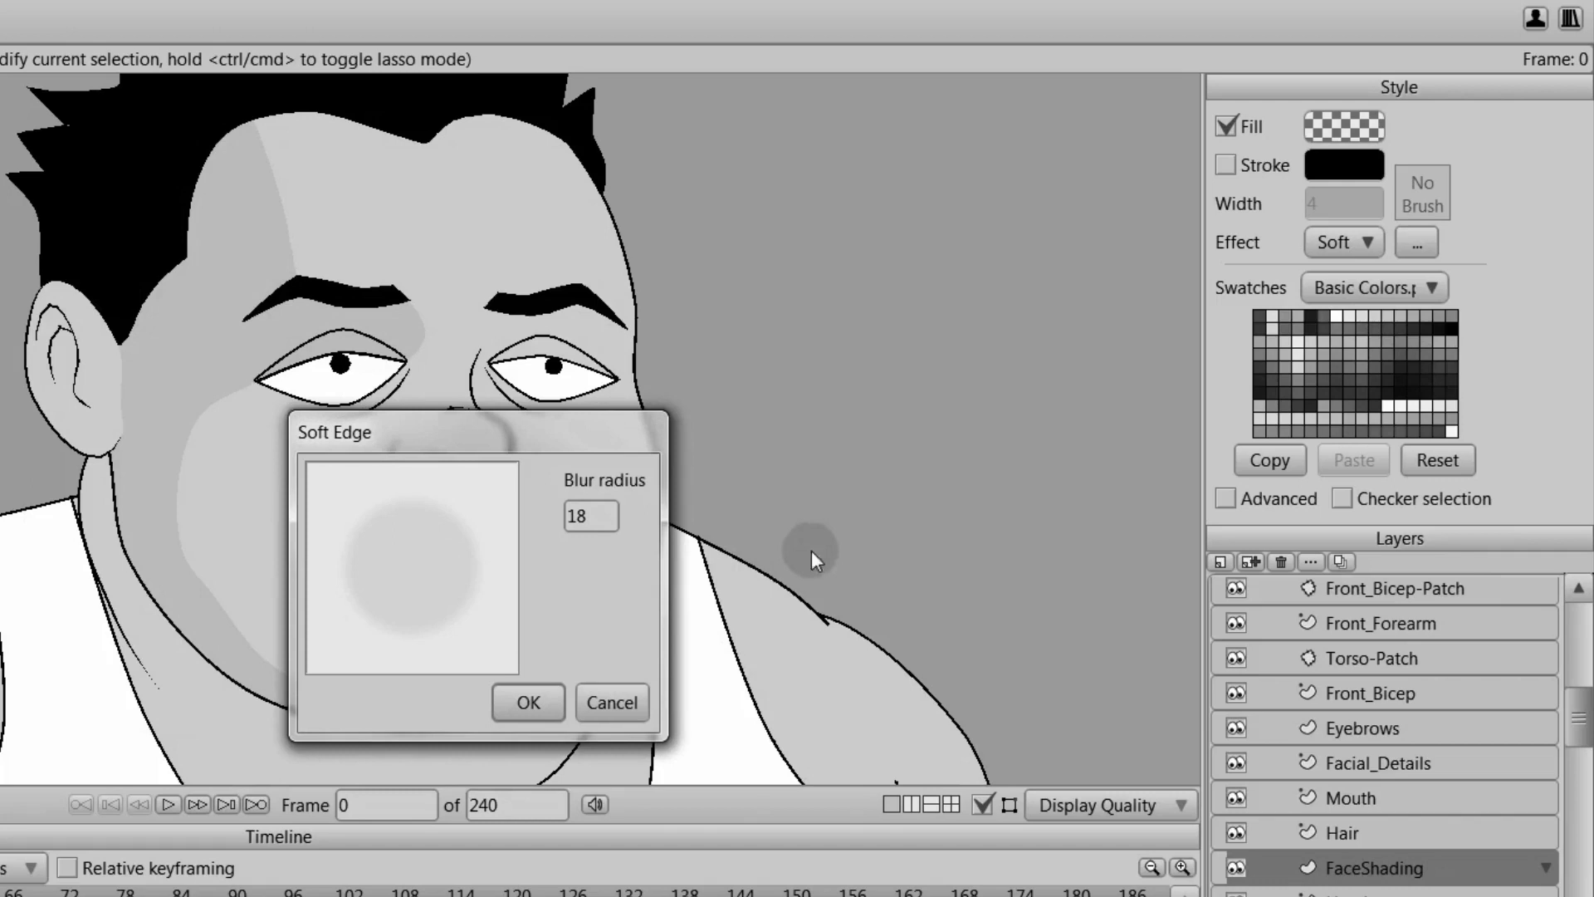
{"action": "left_click_drag", "start_coordinate": [603, 516], "coordinate": [387, 522]}
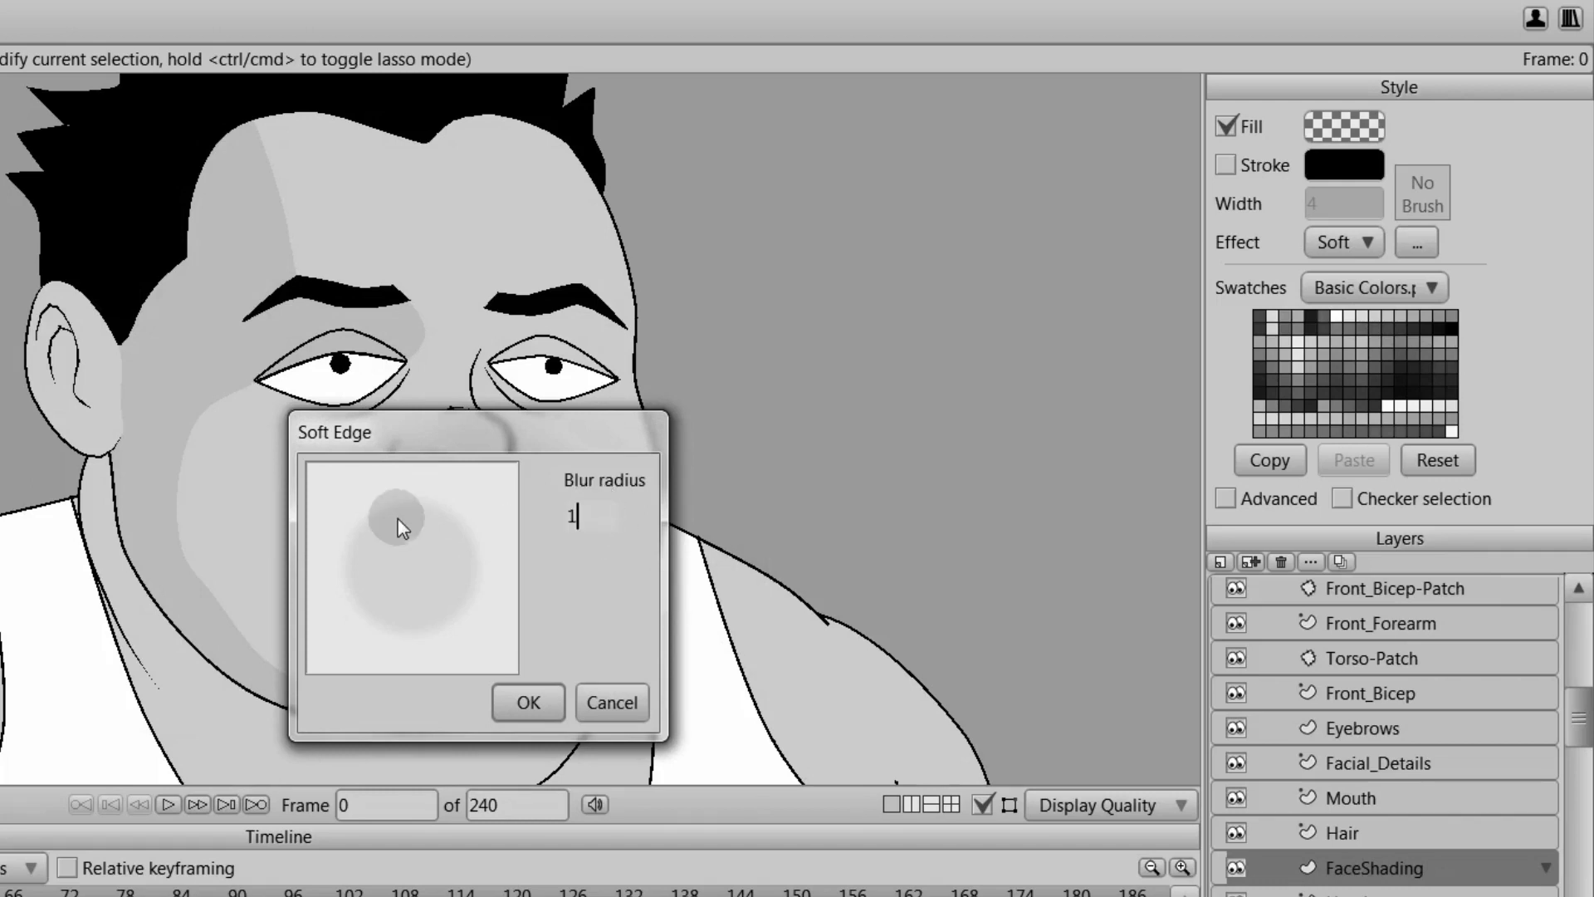
{"action": "left_click", "coordinate": [528, 704]}
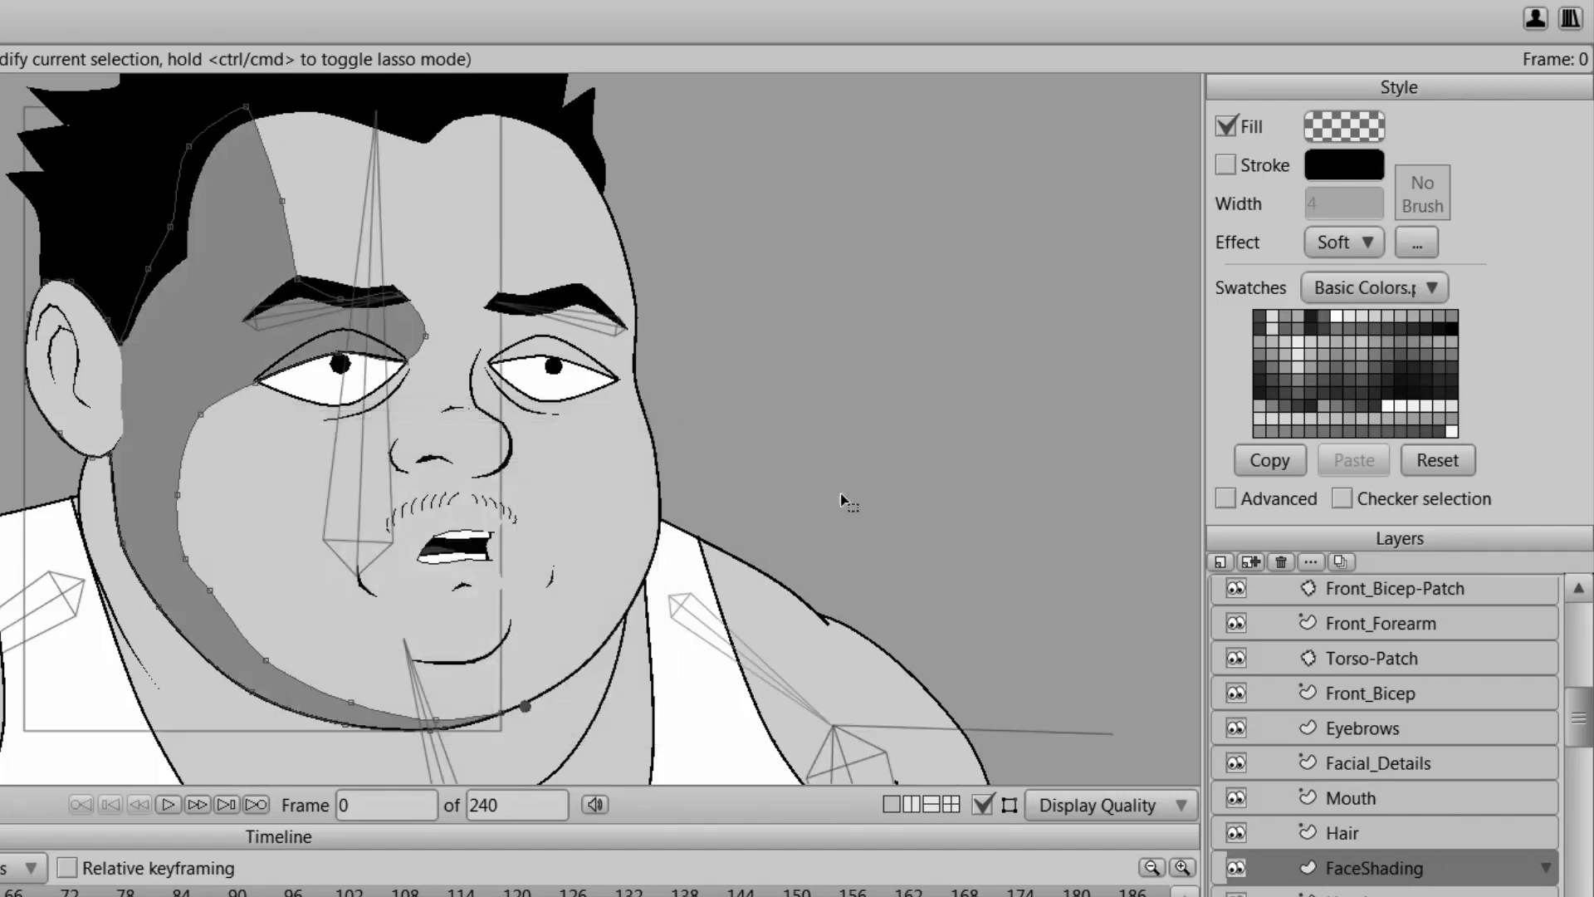
Preview the softened face shading in a render and reopen the shape's Soft Edge settings
{"action": "key", "text": "ctrl+r"}
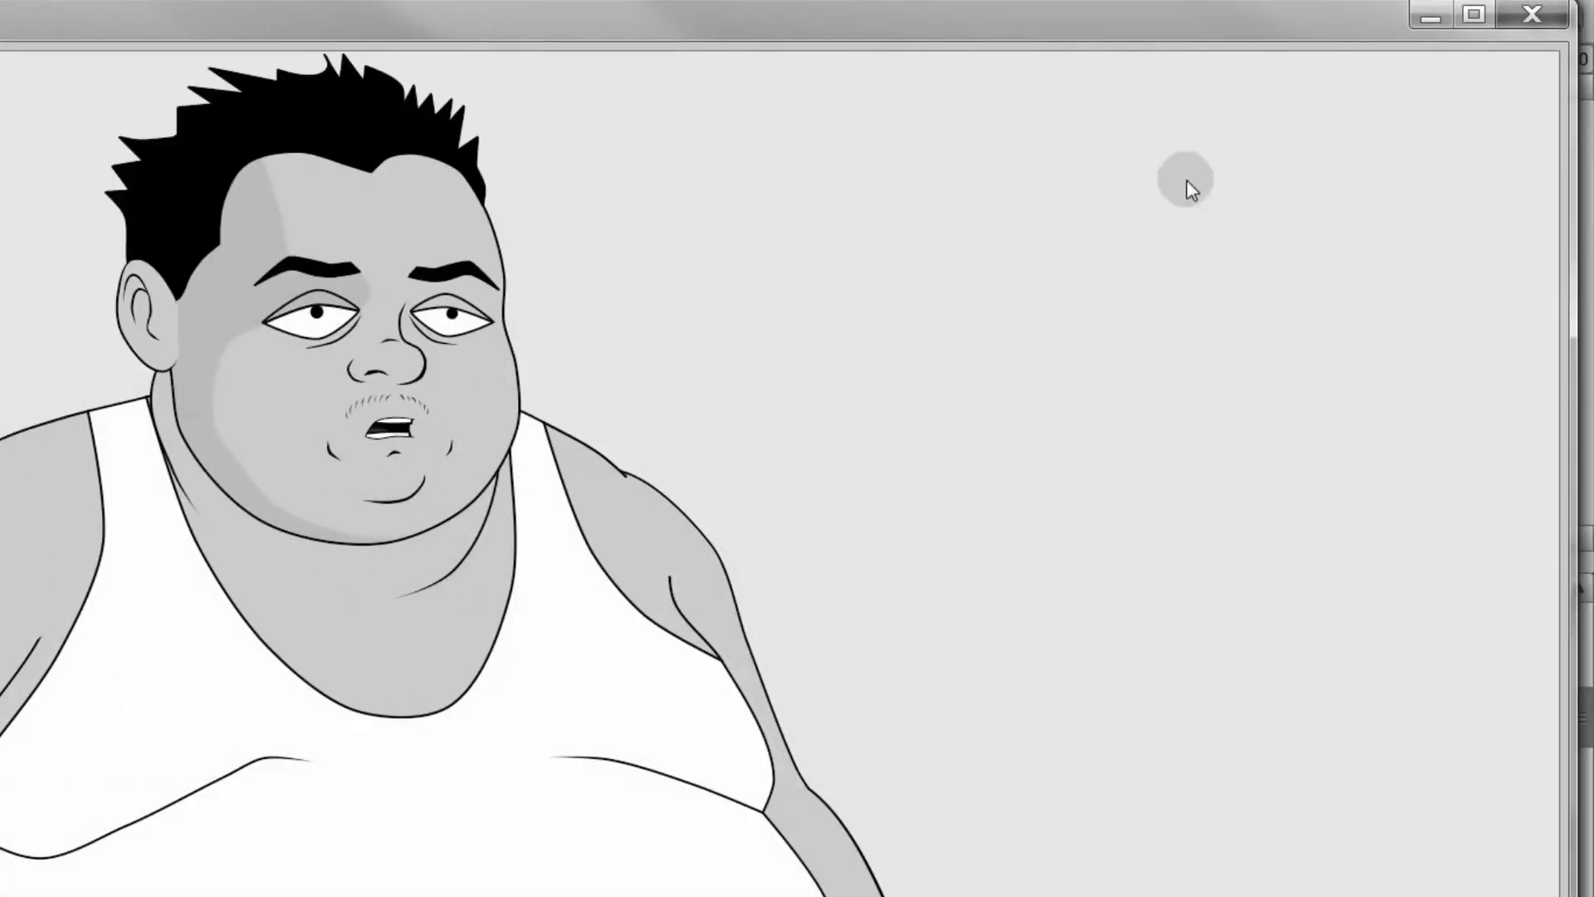
{"action": "left_click", "coordinate": [1532, 14]}
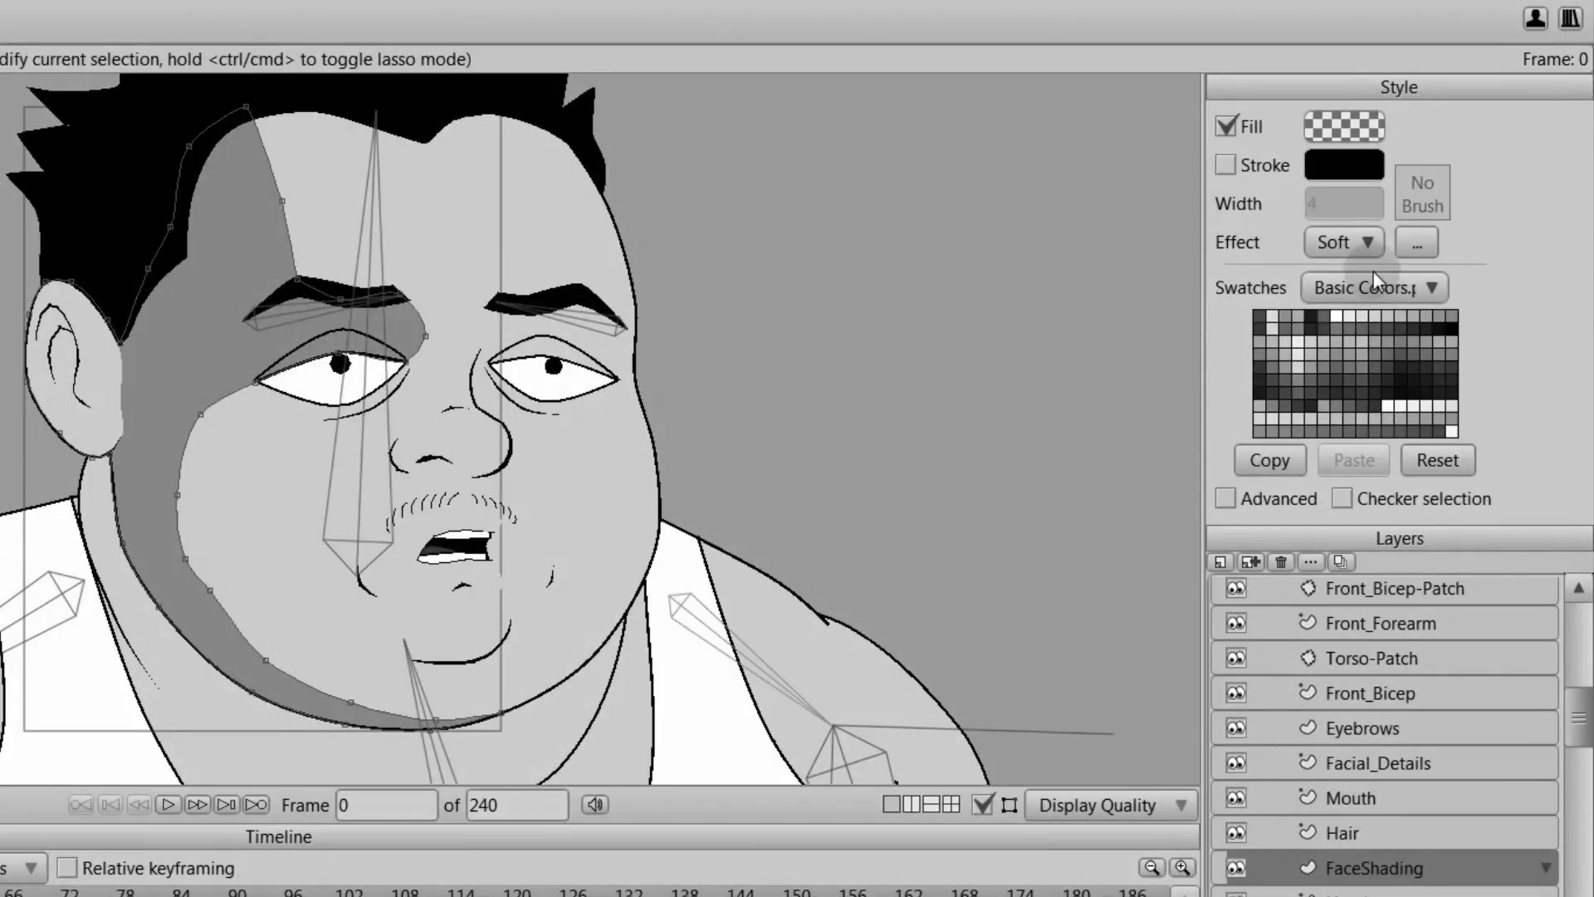
{"action": "left_click", "coordinate": [1422, 242]}
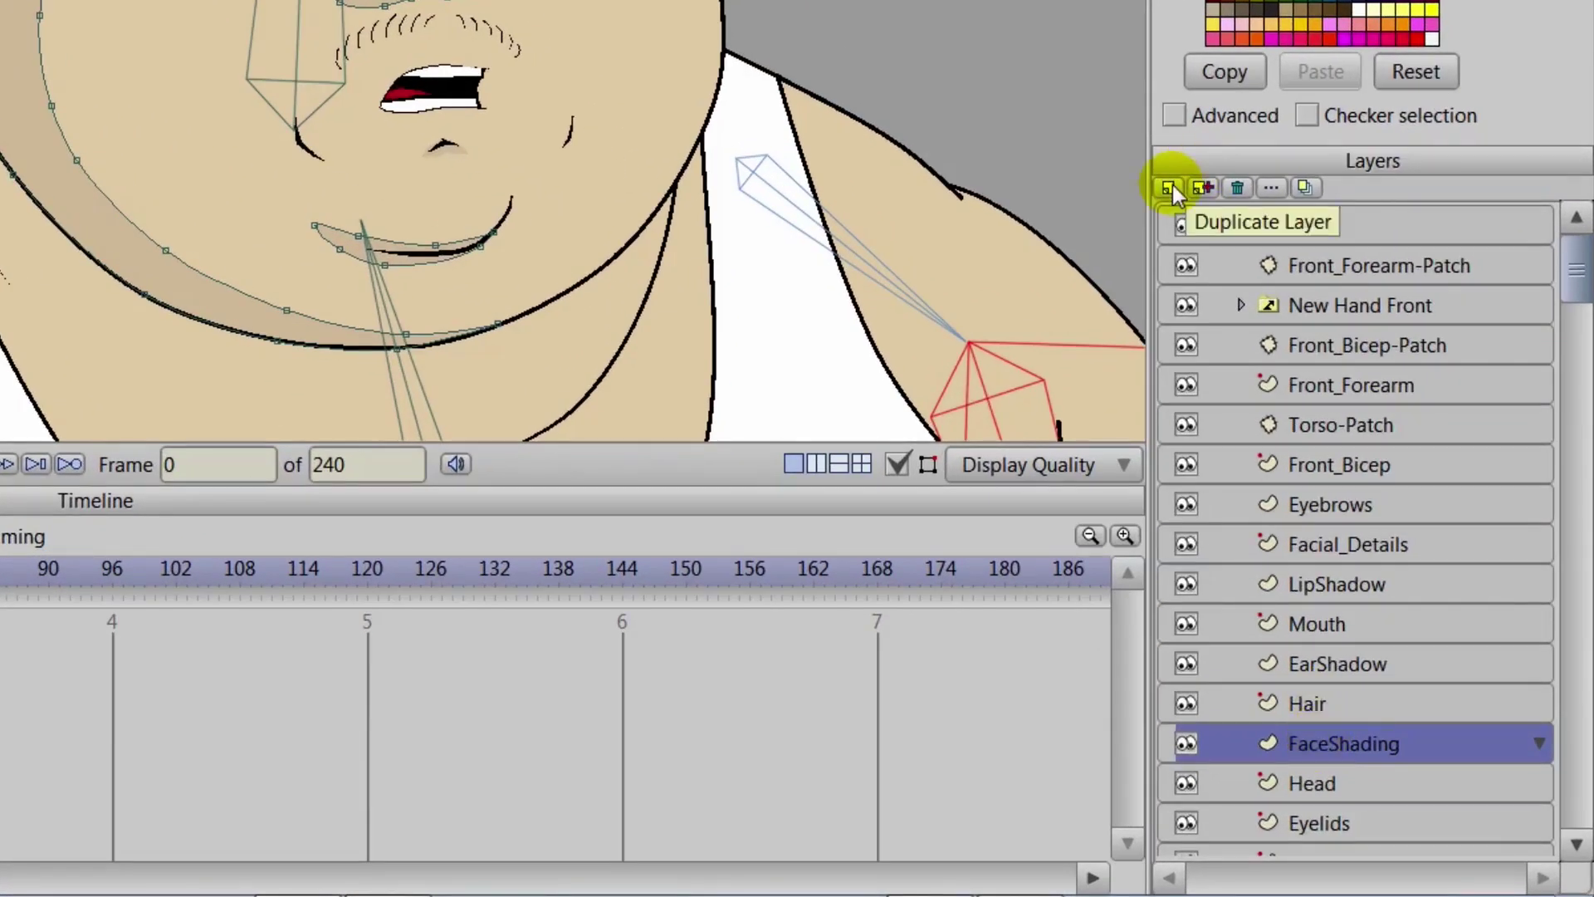
Add a new vector layer named "Faceshading 2" directly above the FaceShading layer
{"action": "left_click", "coordinate": [1173, 186]}
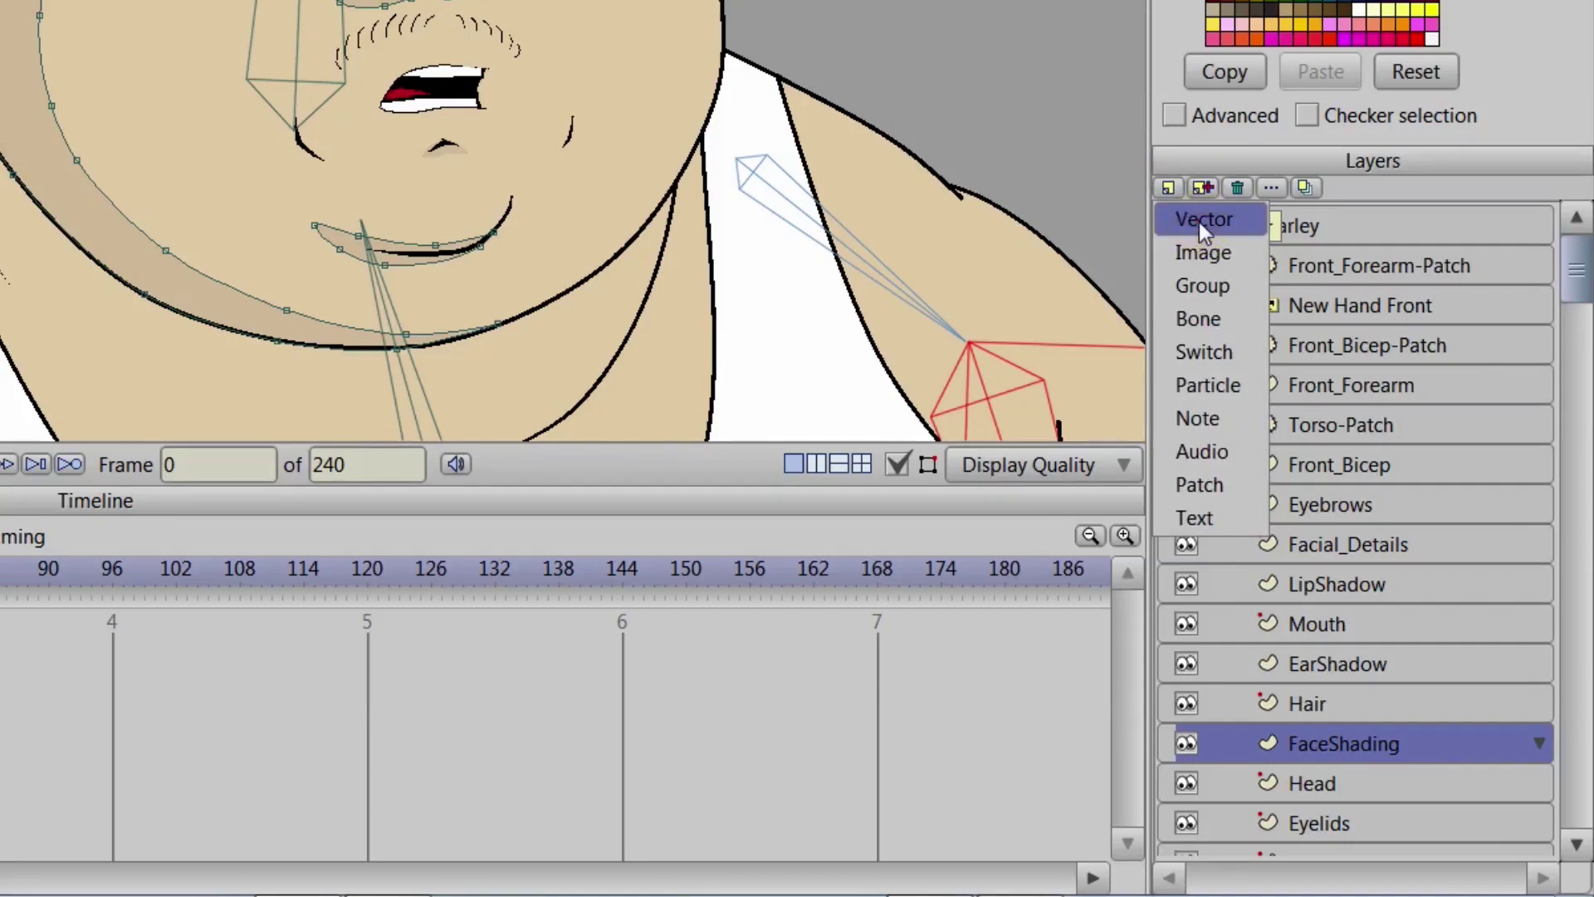
{"action": "left_click", "coordinate": [1199, 221]}
{"action": "type", "text": "Faceshading 2"}
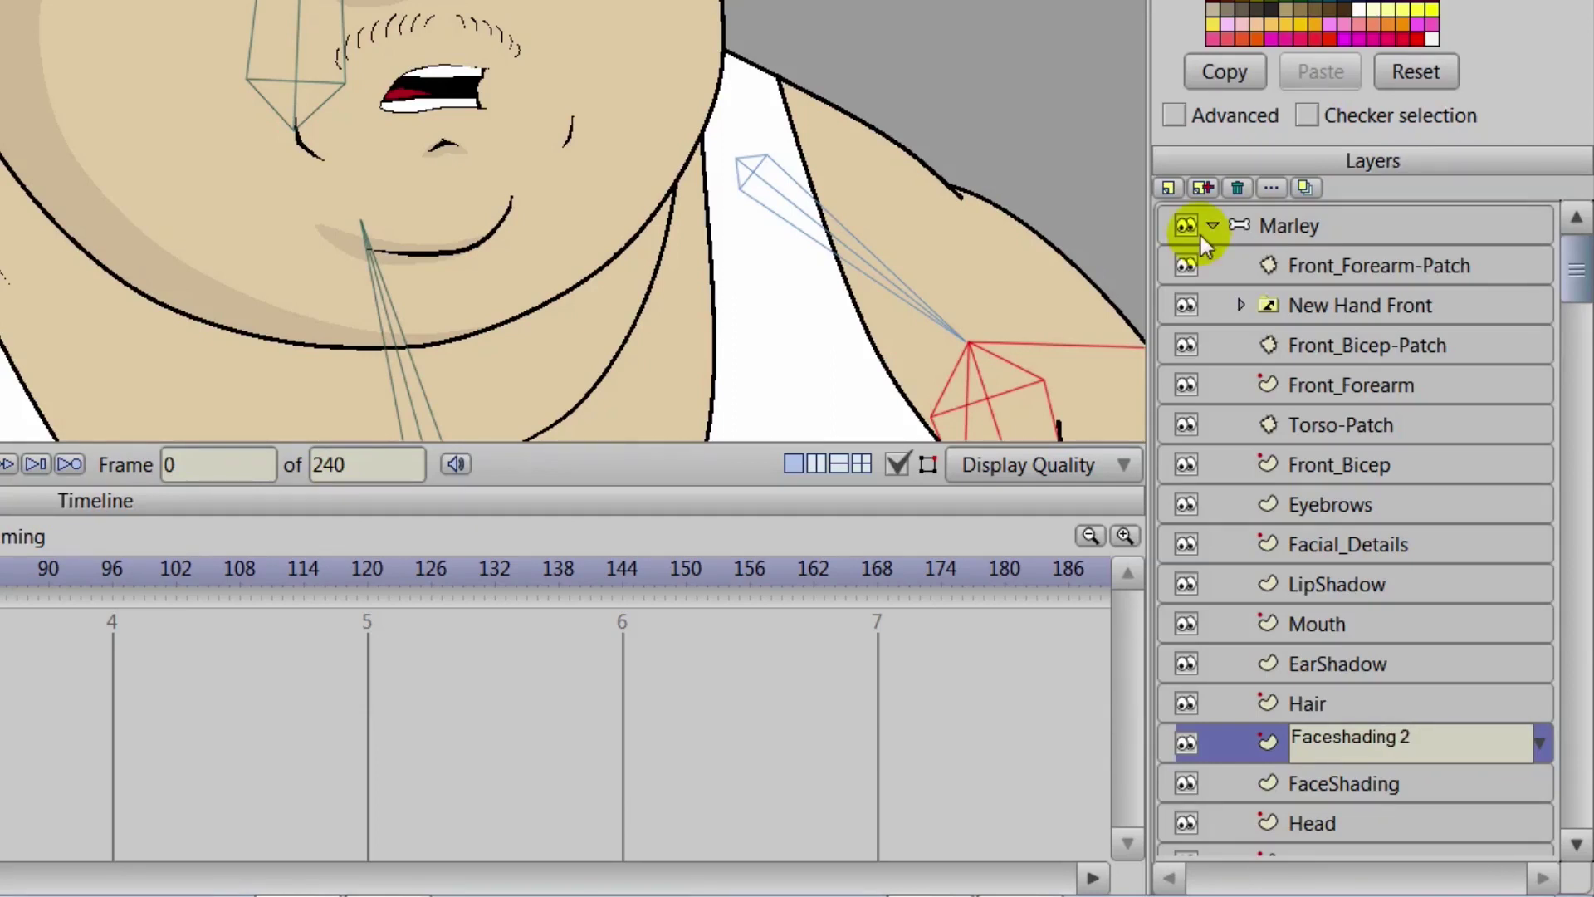
{"action": "key", "text": "Return"}
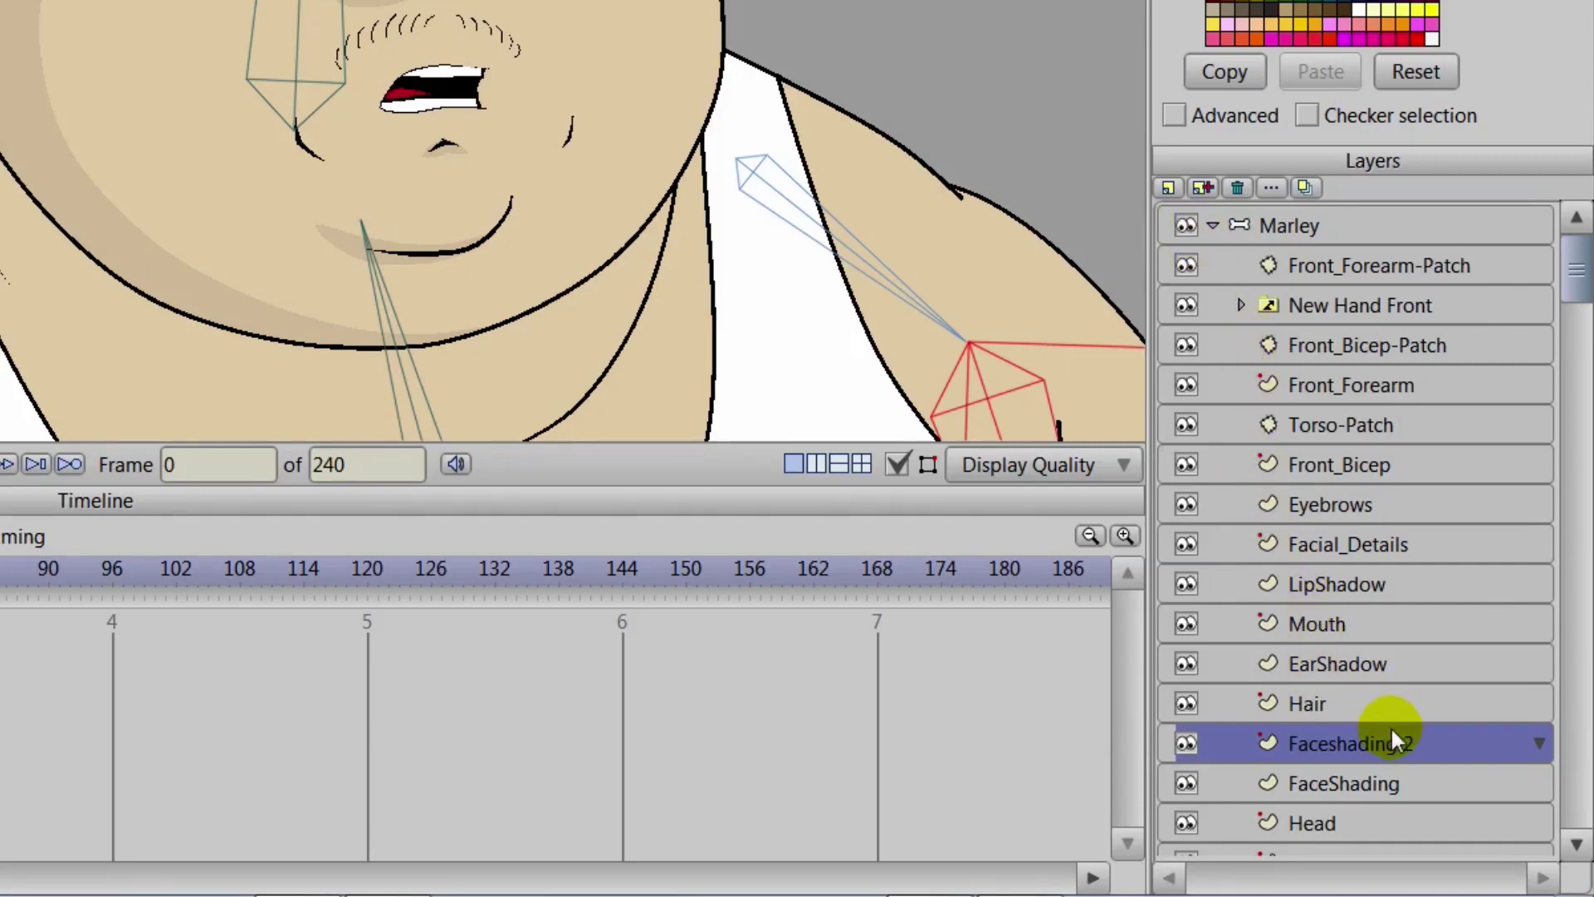
Capitalize the S in the new layer's name so it reads "FaceShading 2"
{"action": "left_click", "coordinate": [1536, 740]}
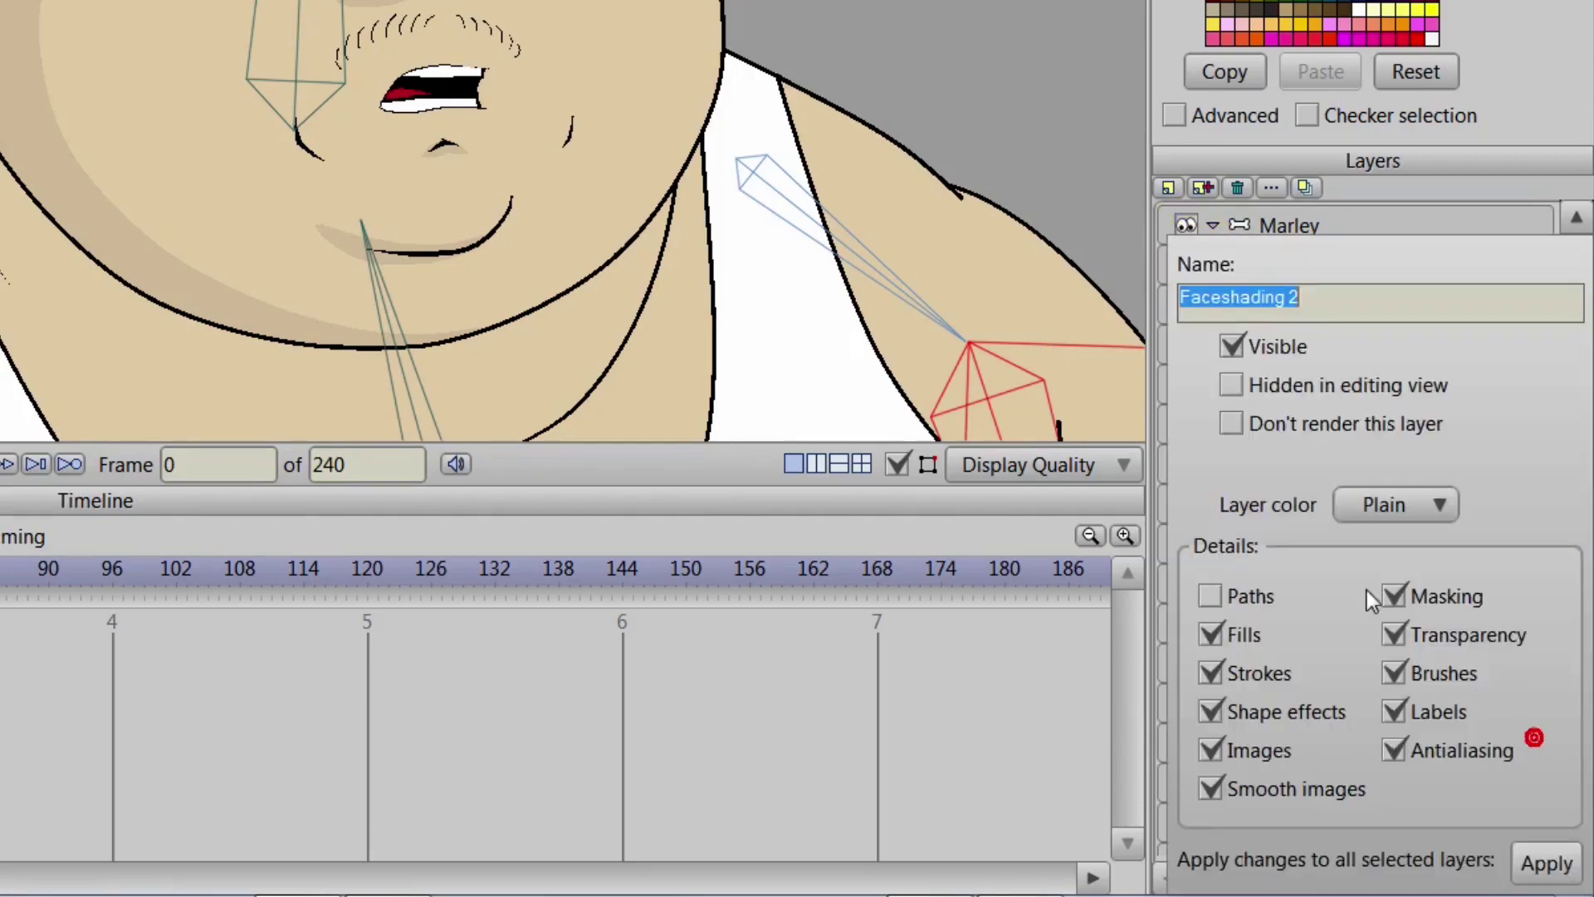
{"action": "left_click", "coordinate": [1229, 296]}
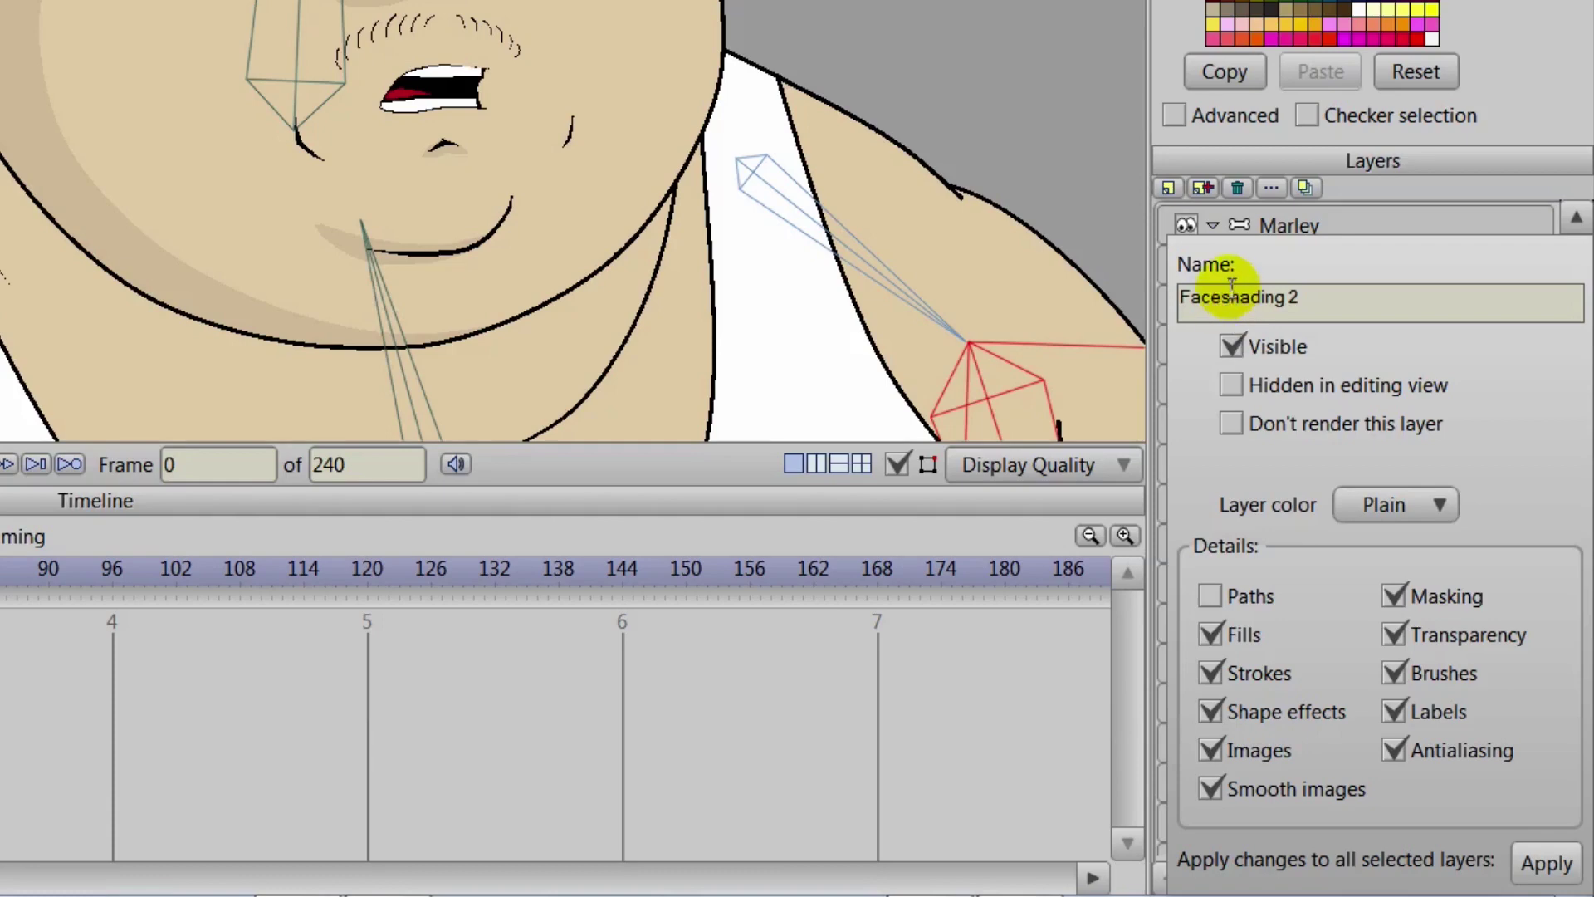
{"action": "left_click", "coordinate": [1229, 293]}
{"action": "key", "text": "BackSpace"}
{"action": "type", "text": "S"}
{"action": "key", "text": "Return"}
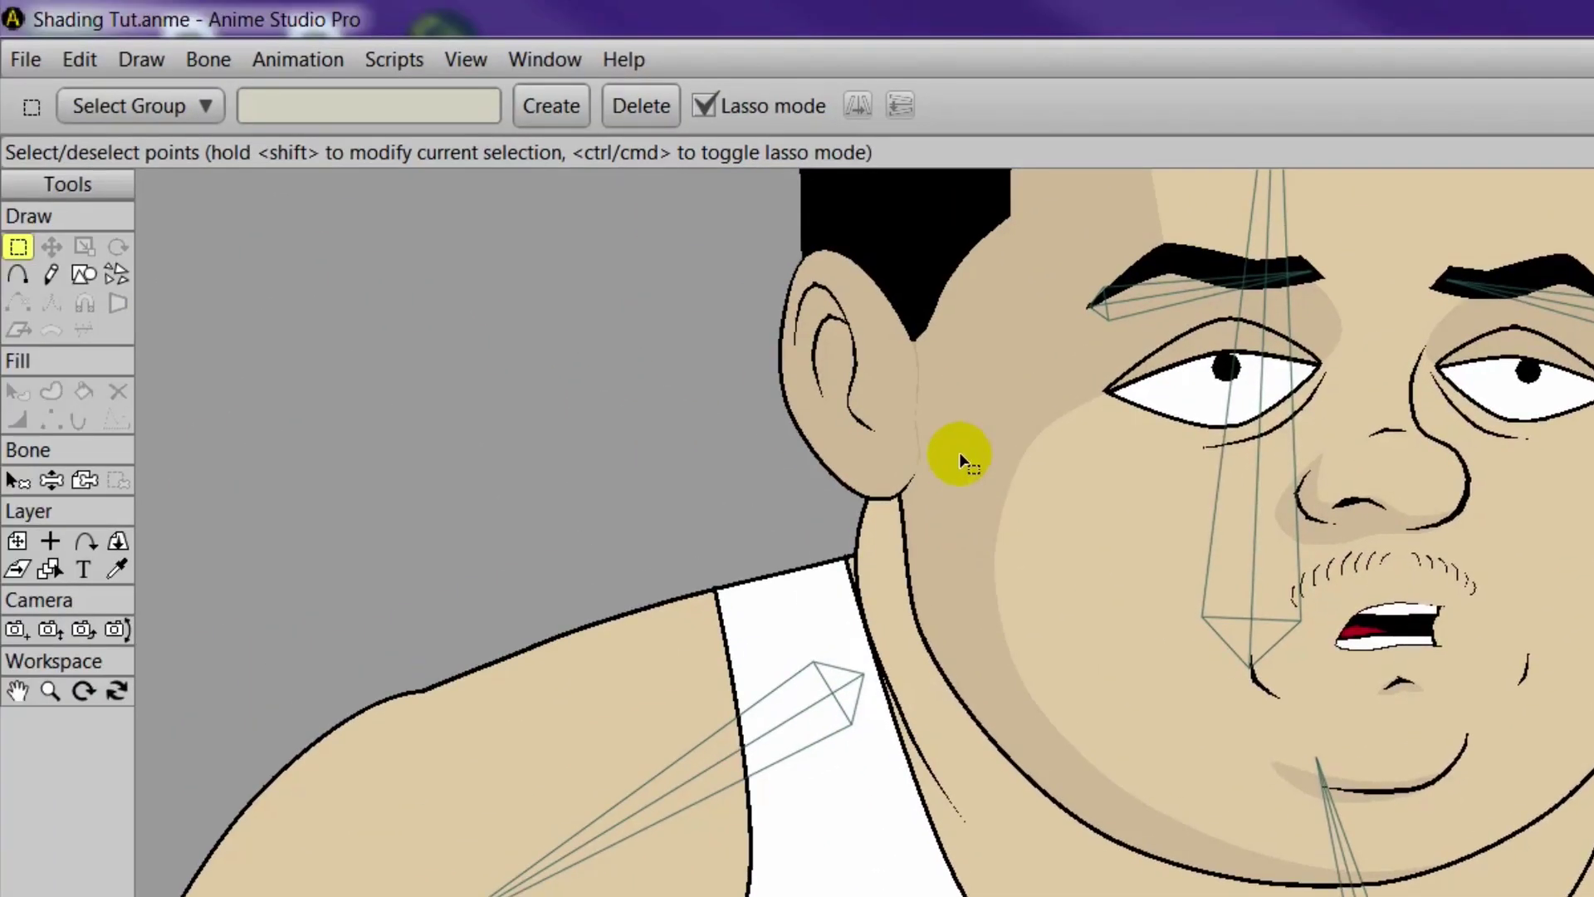
Draw the outer edge of a nose shadow with Add Point, from the top of the nostril wing down and along under the nose
{"action": "left_click_drag", "start_coordinate": [1108, 472], "coordinate": [1099, 577]}
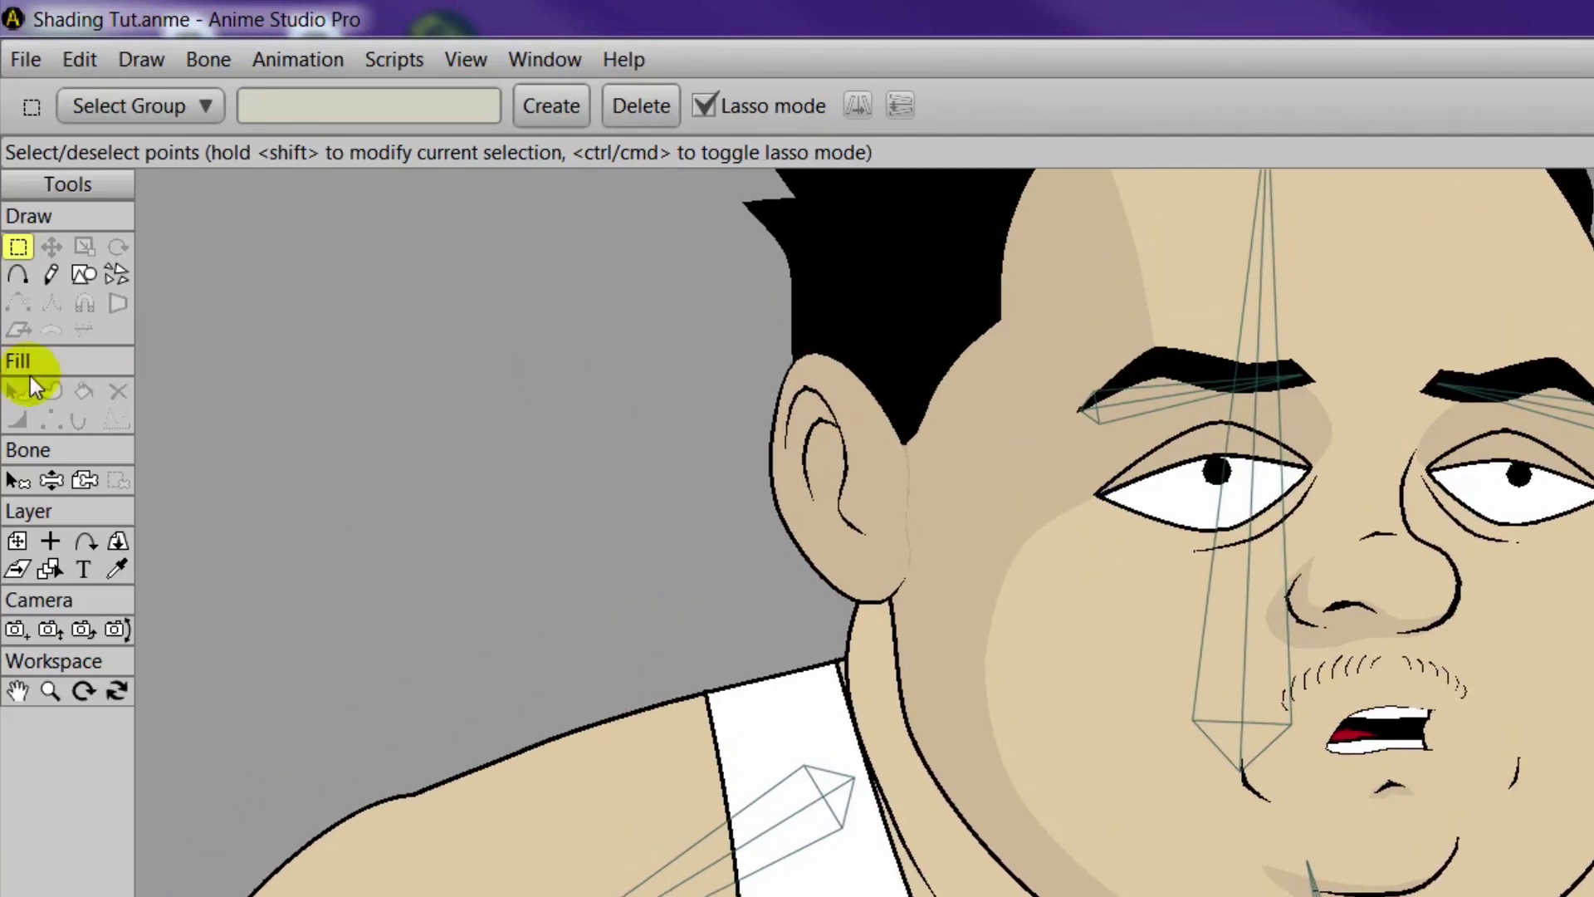
{"action": "left_click", "coordinate": [20, 277]}
{"action": "scroll", "coordinate": [968, 441], "scroll_direction": "up", "scroll_amount": 4}
{"action": "left_click", "coordinate": [950, 456]}
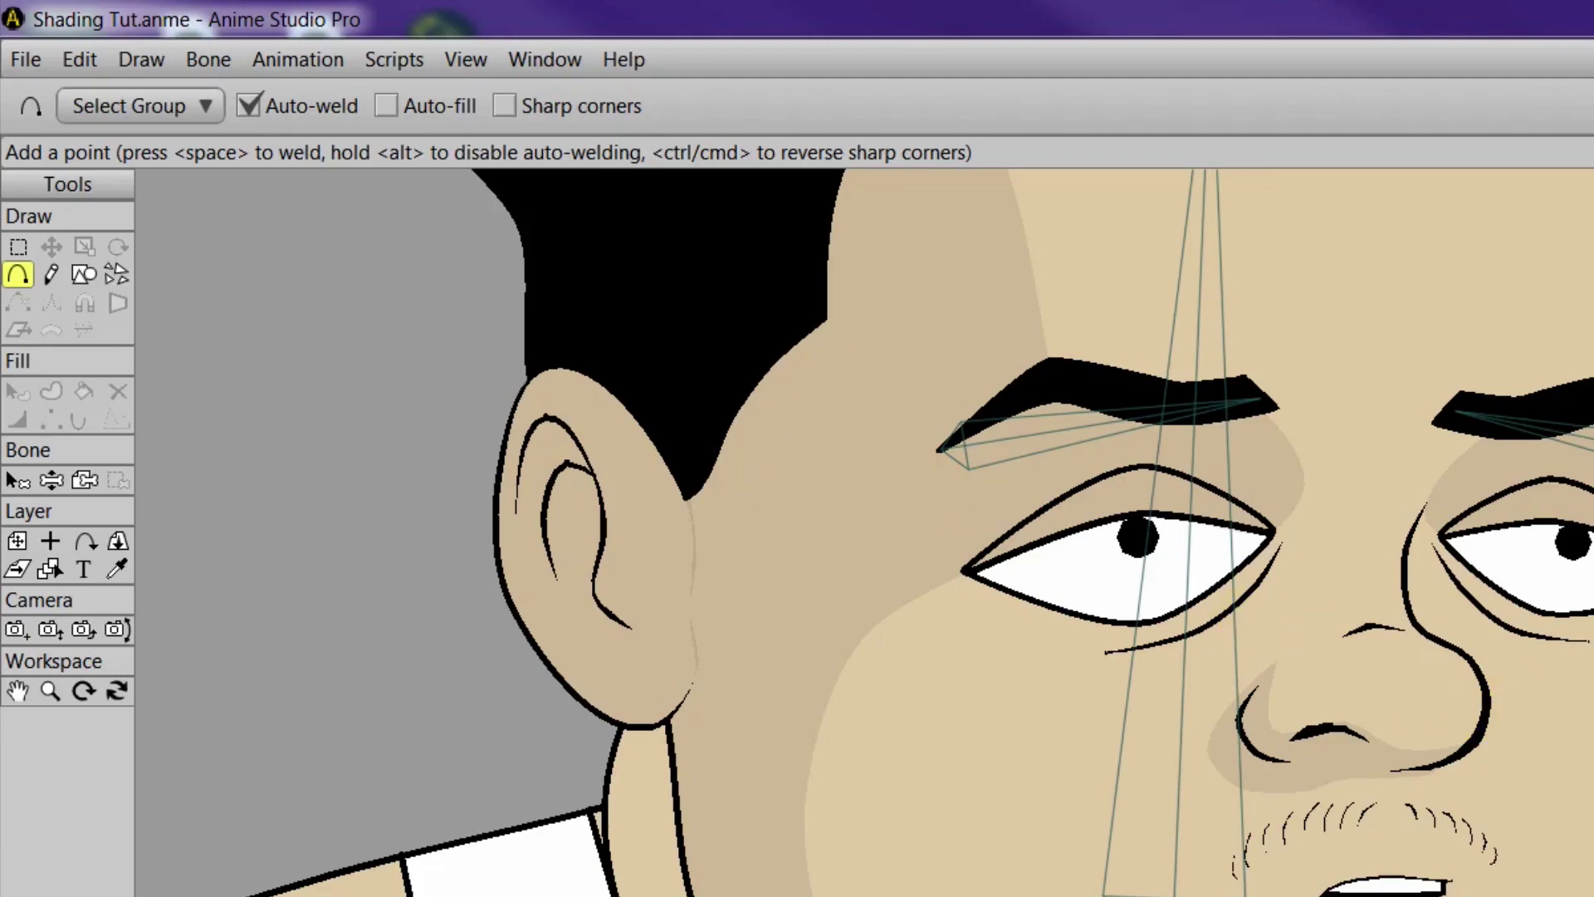
{"action": "left_click_drag", "start_coordinate": [1257, 744], "coordinate": [1231, 634]}
{"action": "scroll", "coordinate": [1237, 640], "scroll_direction": "up", "scroll_amount": 5}
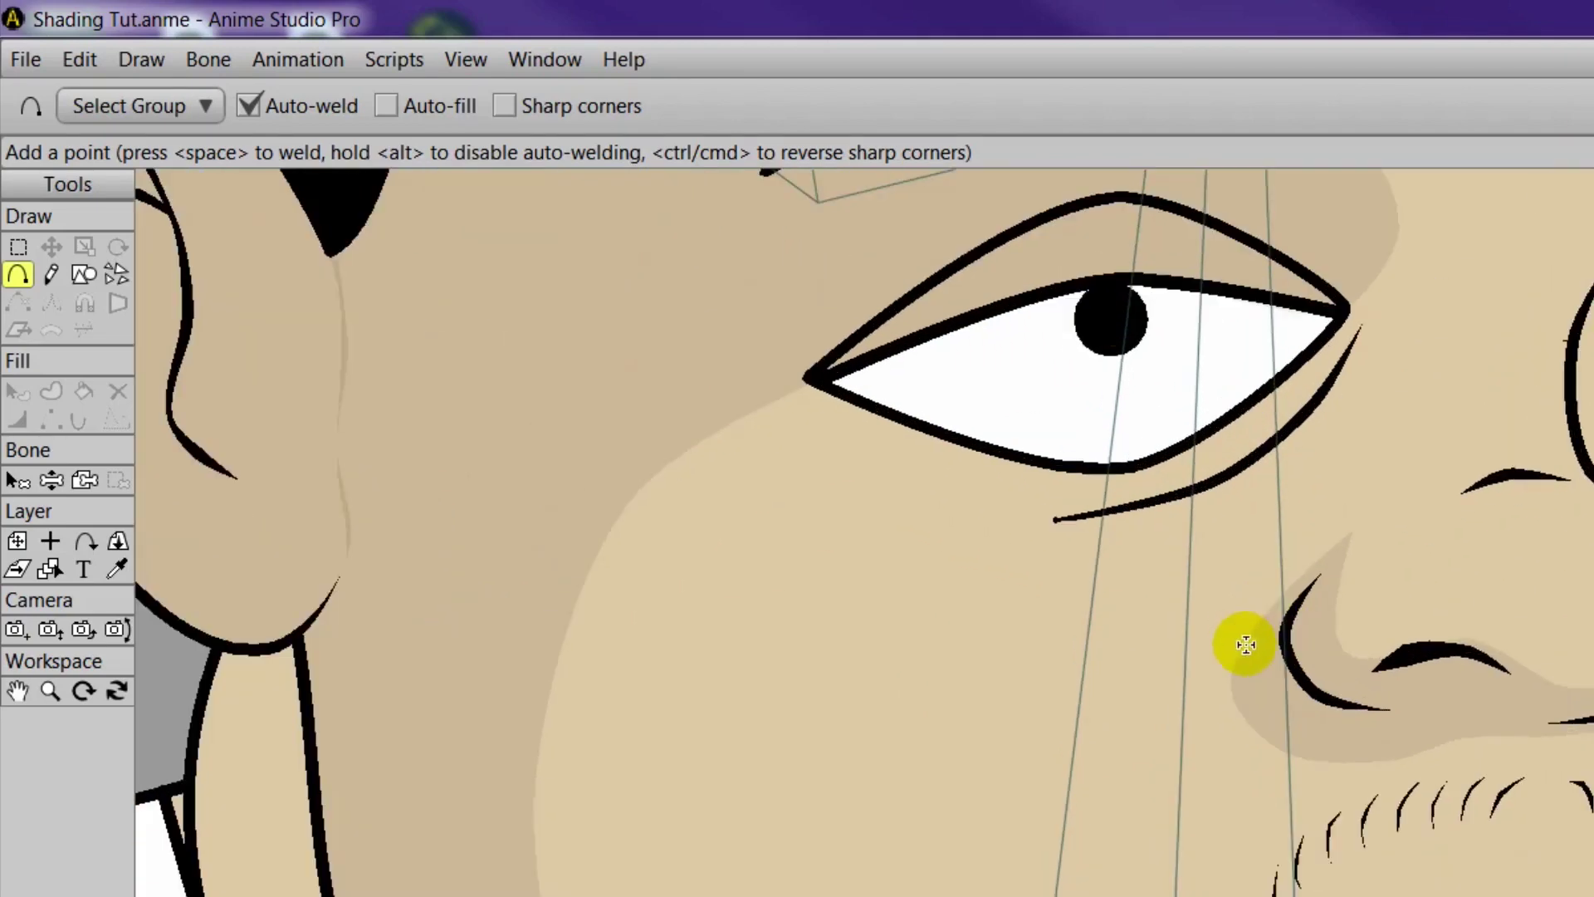
{"action": "left_click_drag", "start_coordinate": [1320, 575], "coordinate": [1485, 659]}
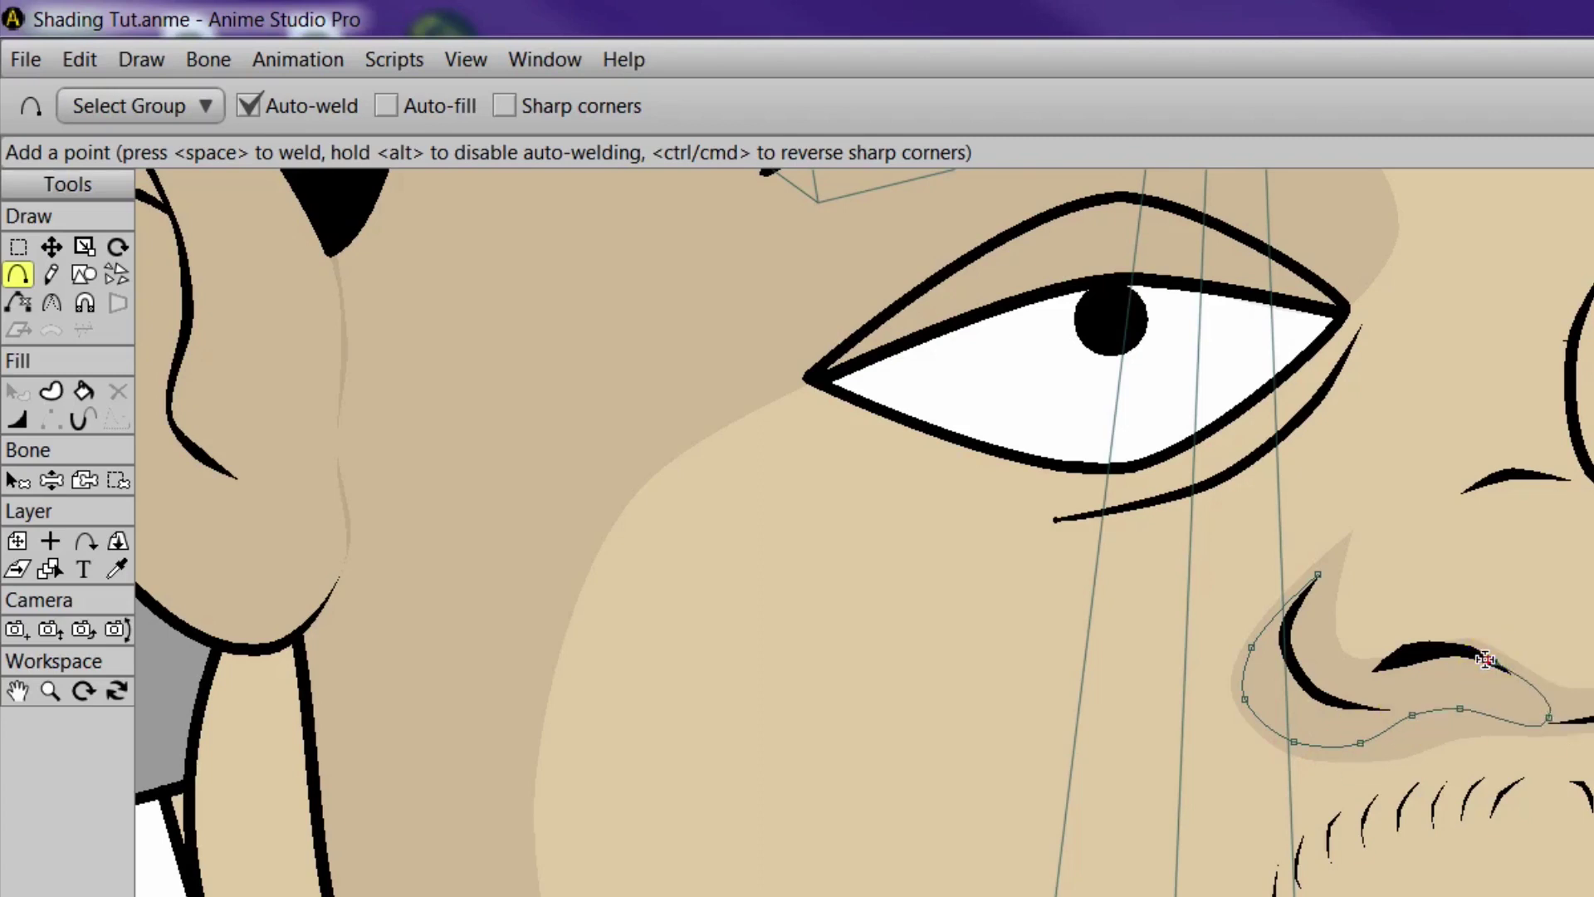
Close the nose shadow outline along the nostril and the inside of the nostril wing, back to the starting point
{"action": "left_click", "coordinate": [1486, 659]}
{"action": "left_click", "coordinate": [1426, 650]}
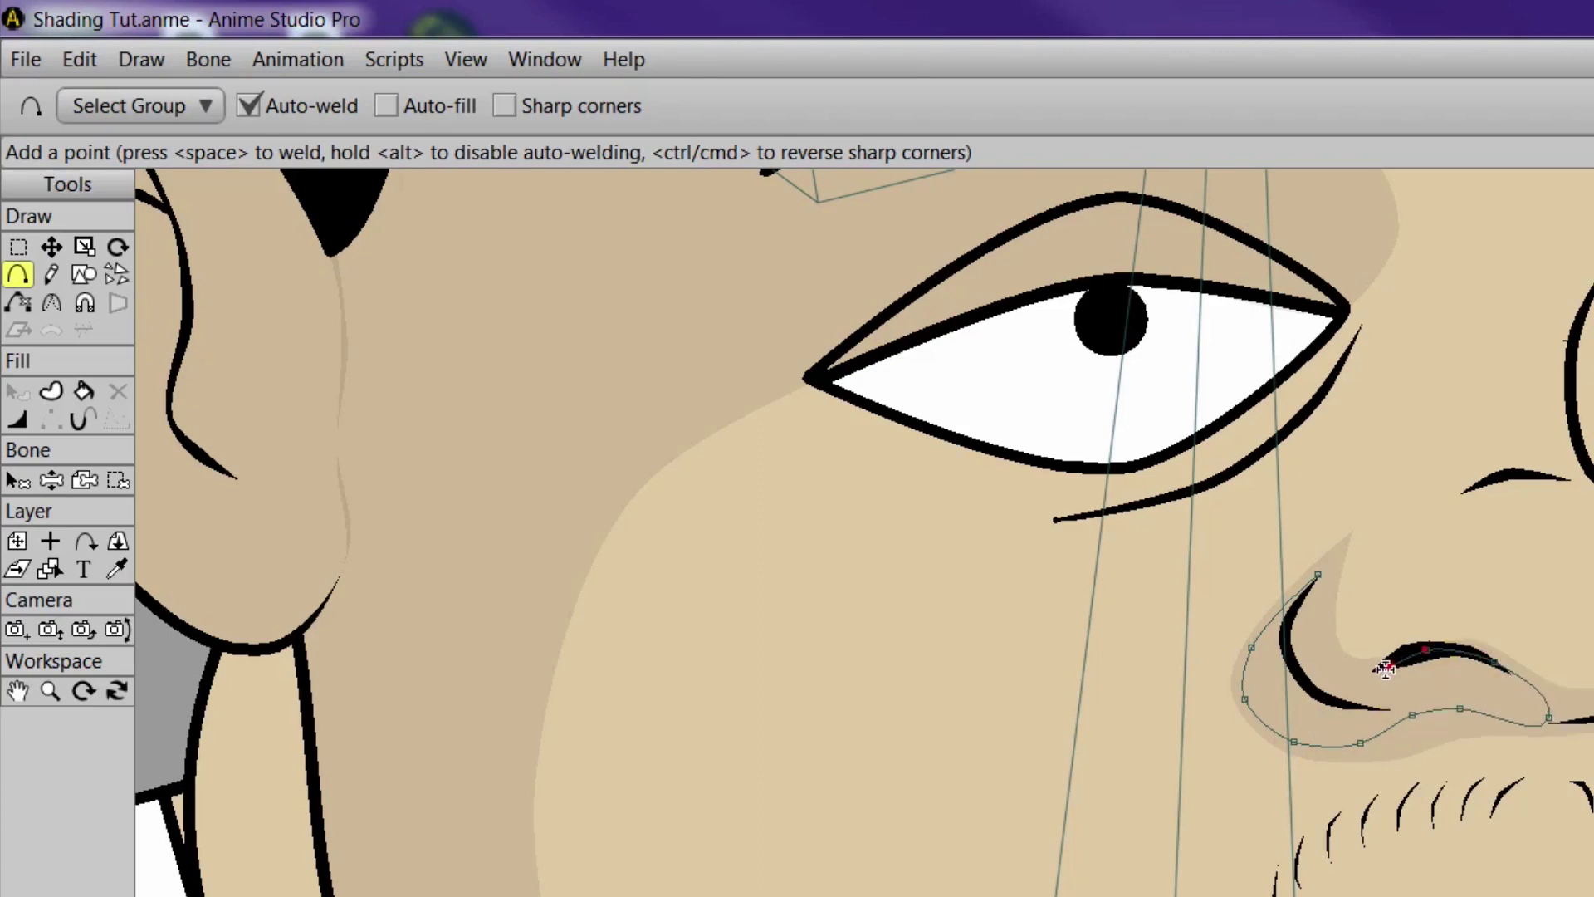
{"action": "left_click", "coordinate": [1318, 693]}
{"action": "left_click", "coordinate": [1292, 628]}
{"action": "left_click", "coordinate": [1317, 573]}
{"action": "left_click", "coordinate": [252, 498]}
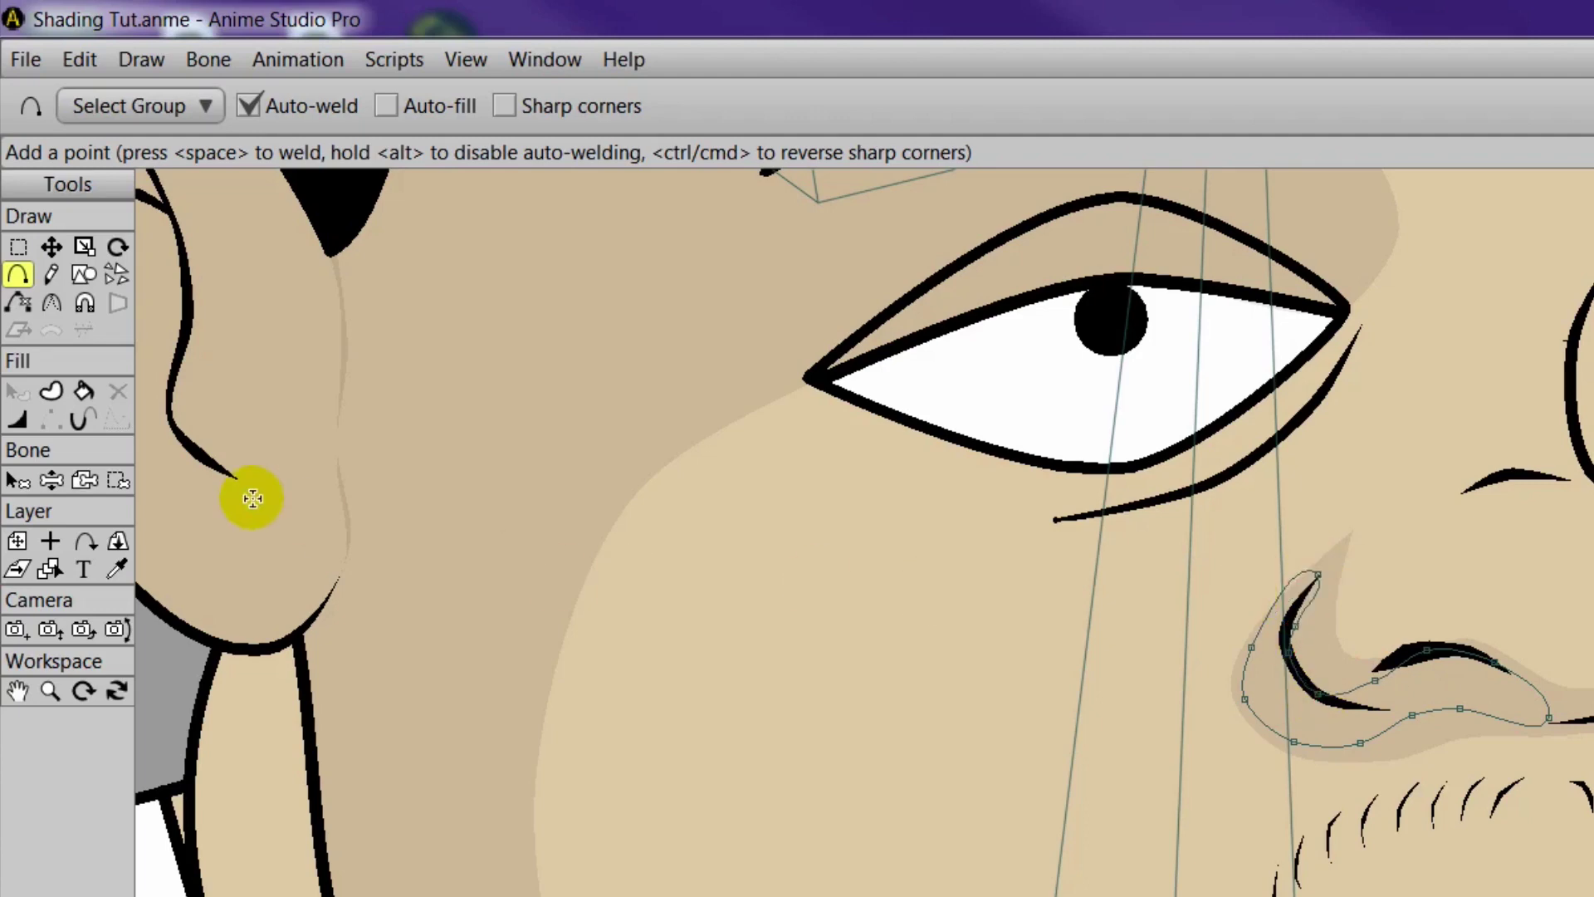
Select the edges of the closed nose shadow outline and create a filled shape from them
{"action": "left_click", "coordinate": [52, 394]}
{"action": "mouse_move", "coordinate": [1207, 599]}
{"action": "left_mouse_down"}
{"action": "mouse_move", "coordinate": [1272, 661]}
{"action": "mouse_move", "coordinate": [1255, 727]}
{"action": "left_mouse_up"}
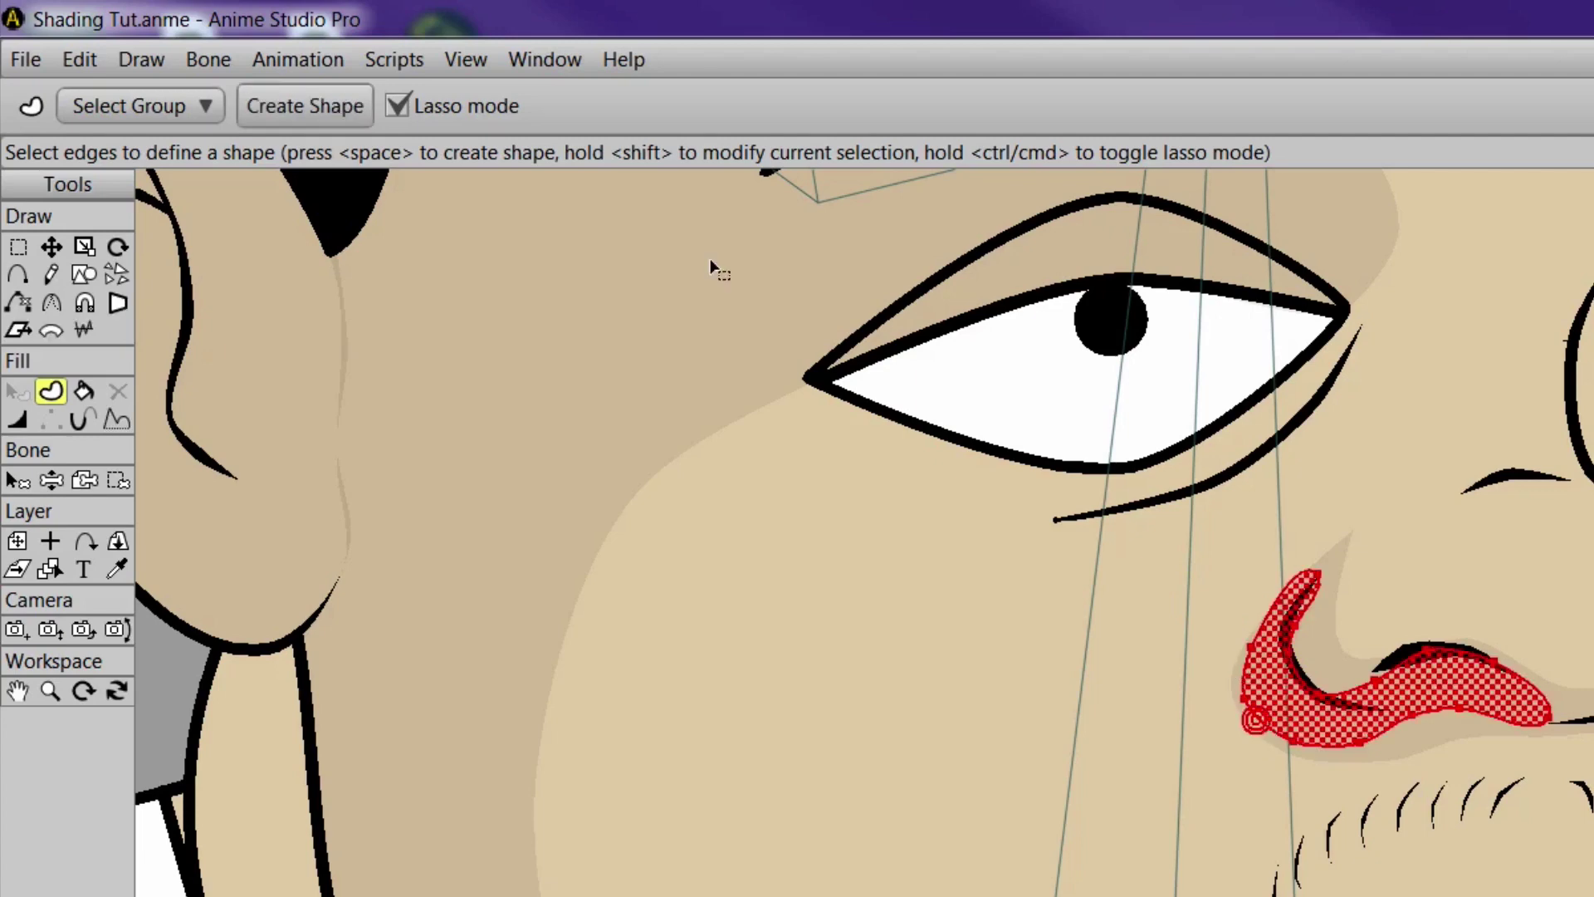
{"action": "left_click", "coordinate": [303, 97]}
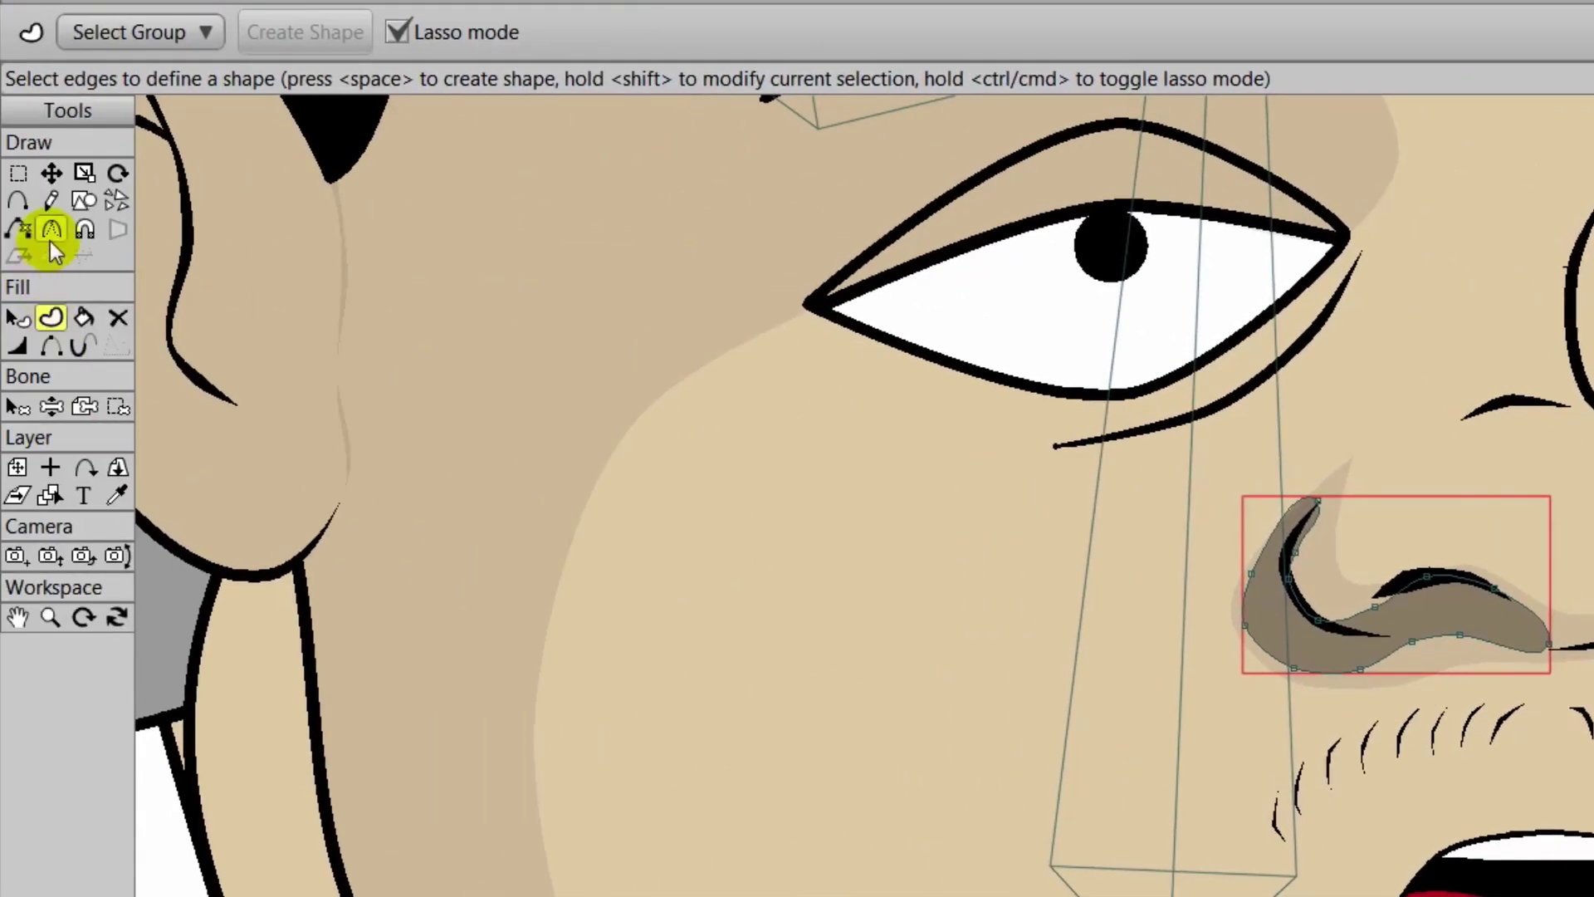
Sharpen the curvature at the nose shadow's upper tip and its far end under the nose
{"action": "left_click", "coordinate": [50, 230]}
{"action": "left_click", "coordinate": [1311, 523]}
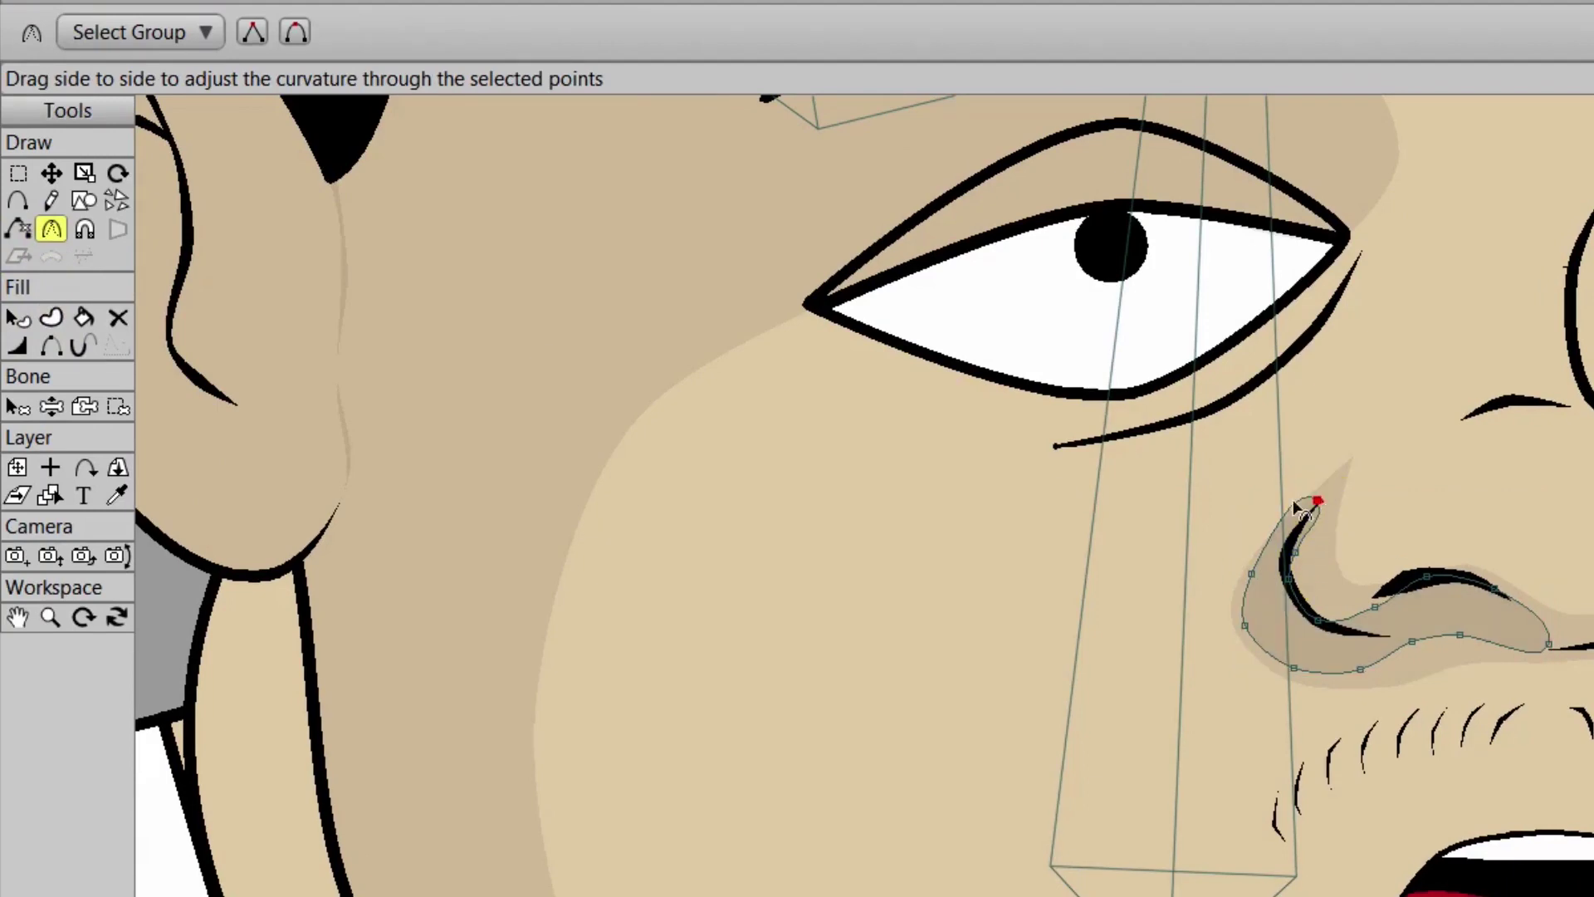
{"action": "left_click", "coordinate": [1549, 651]}
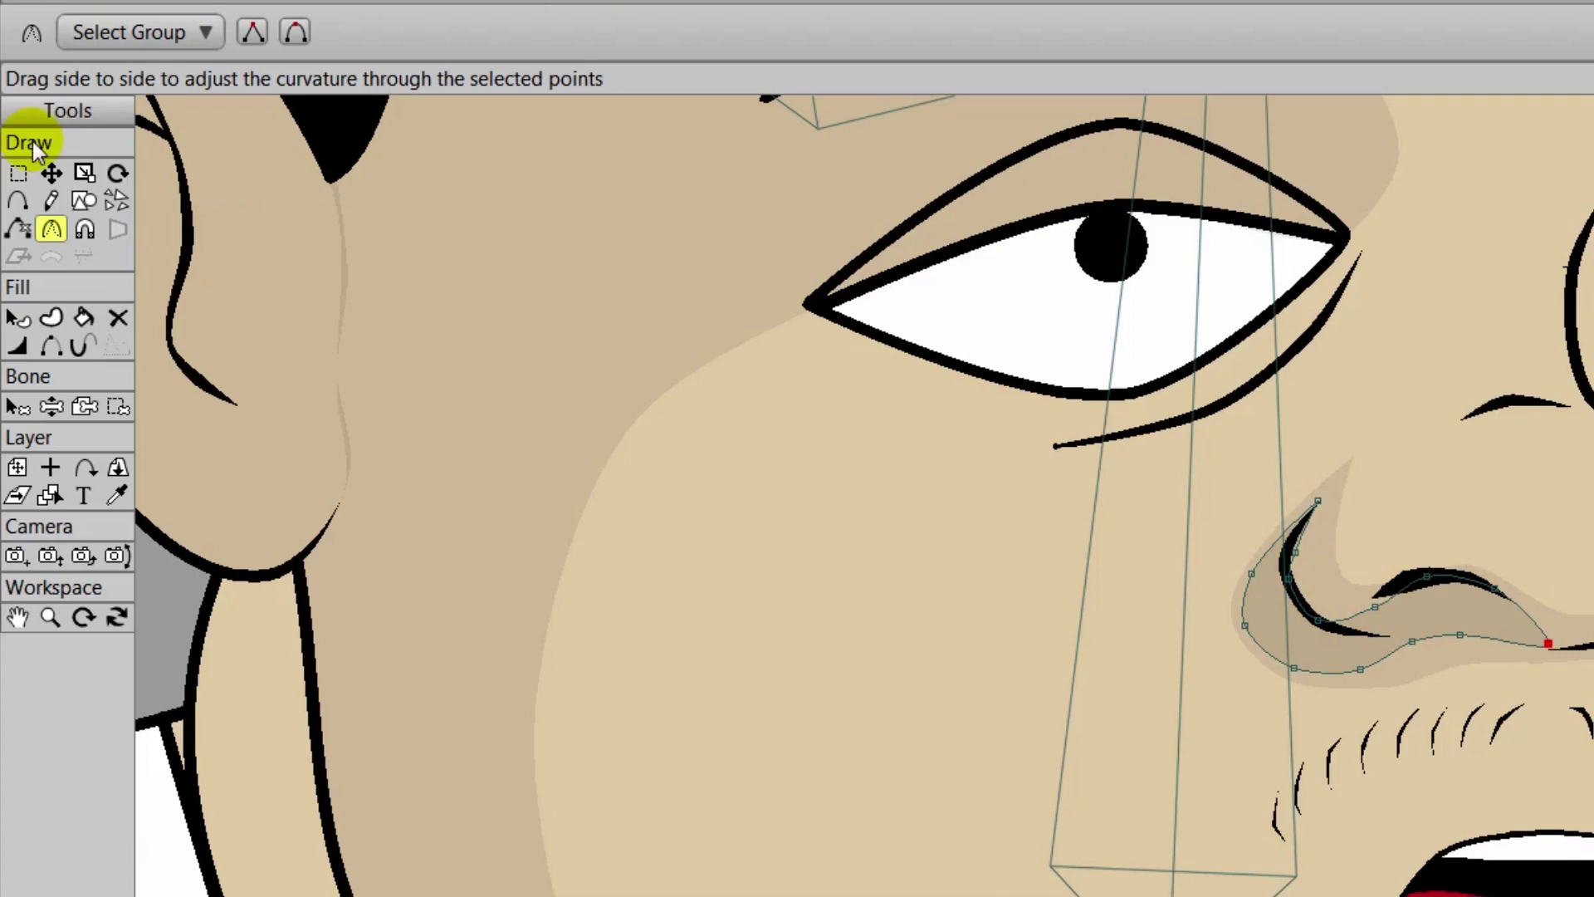
Adjust the nose shadow's inner points near the nostril and nostril wing, and preview the result in a render
{"action": "left_click", "coordinate": [50, 173]}
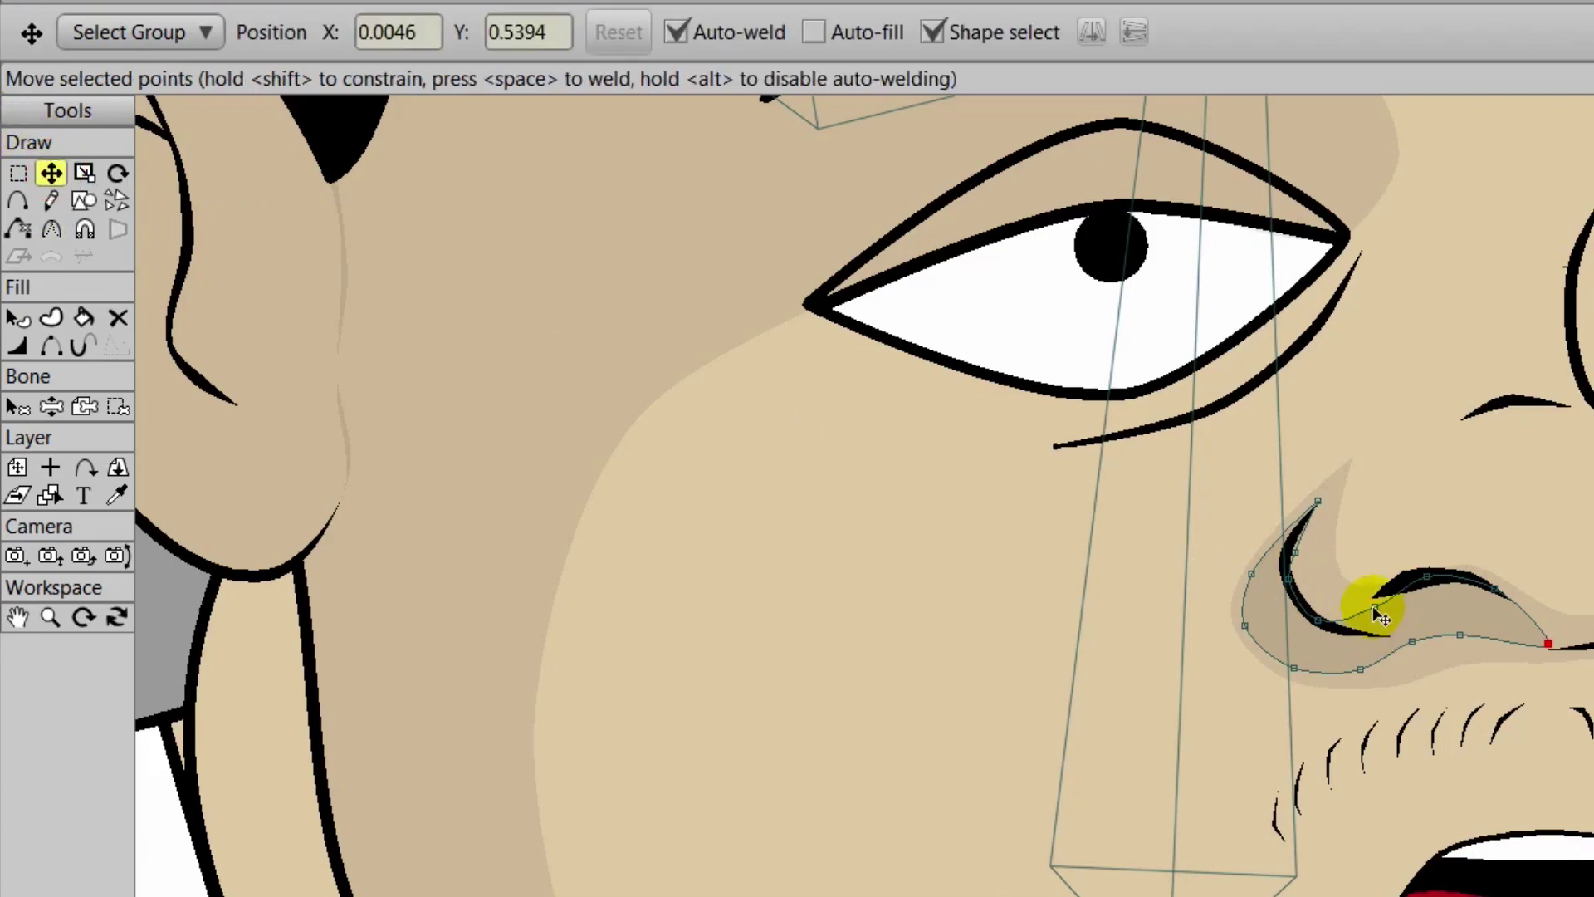
{"action": "left_click_drag", "start_coordinate": [1375, 607], "coordinate": [1340, 593]}
{"action": "left_click", "coordinate": [1289, 579]}
{"action": "key", "text": "ctrl+r"}
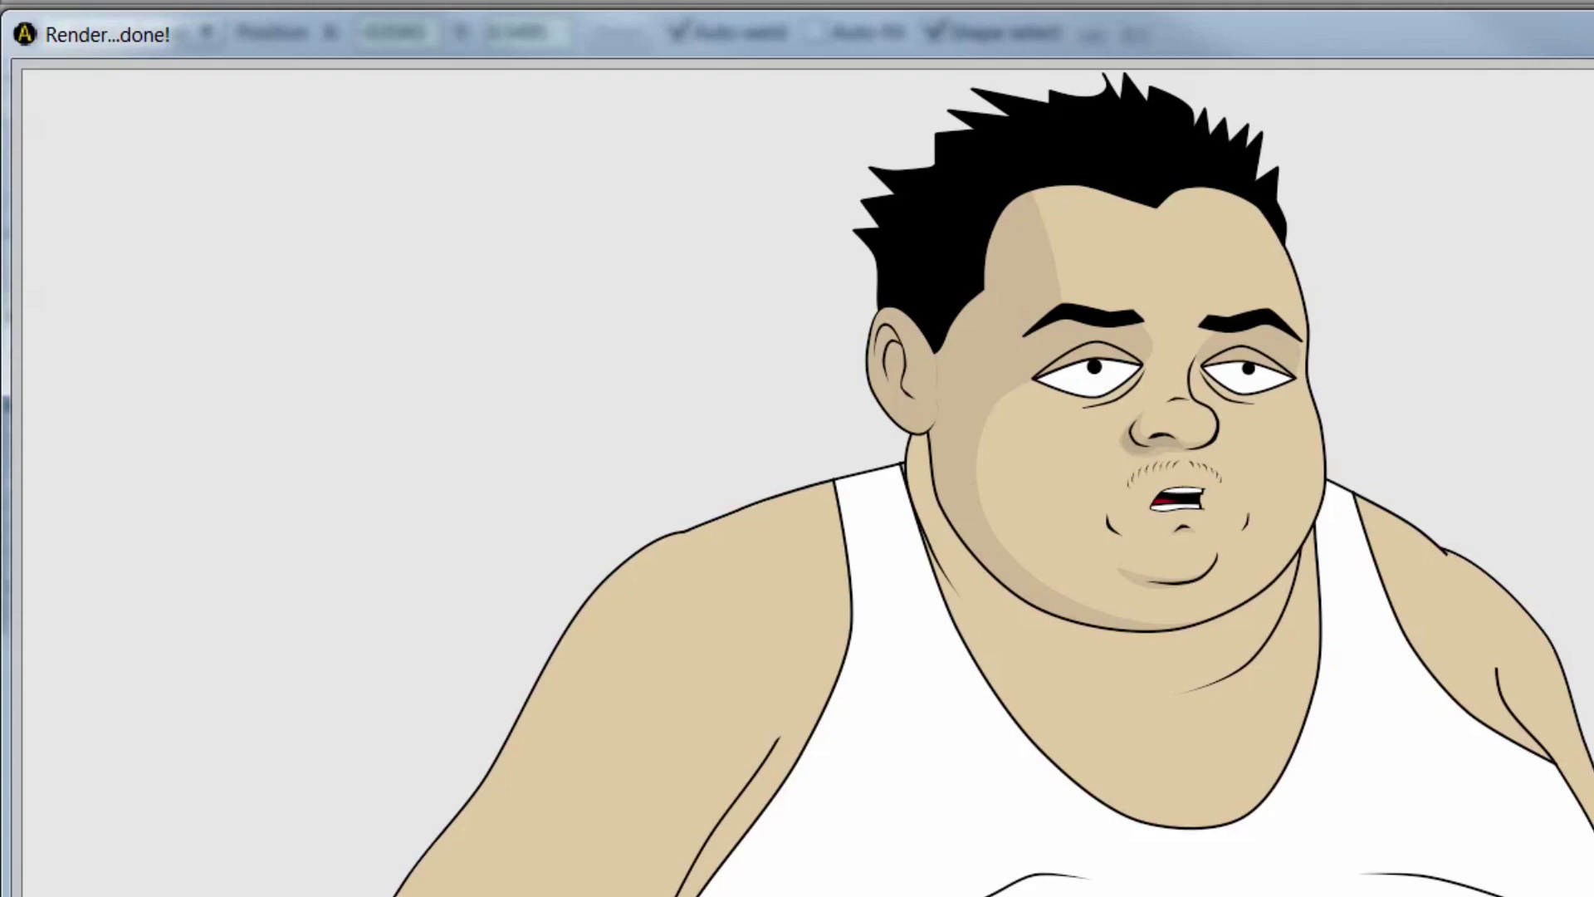
{"action": "key", "text": "Escape"}
Draw a closed shadow outline around the eye nearest the ear, running through the eyebrow and back along the upper eyelid
{"action": "scroll", "coordinate": [1216, 523], "scroll_direction": "down", "scroll_amount": 3}
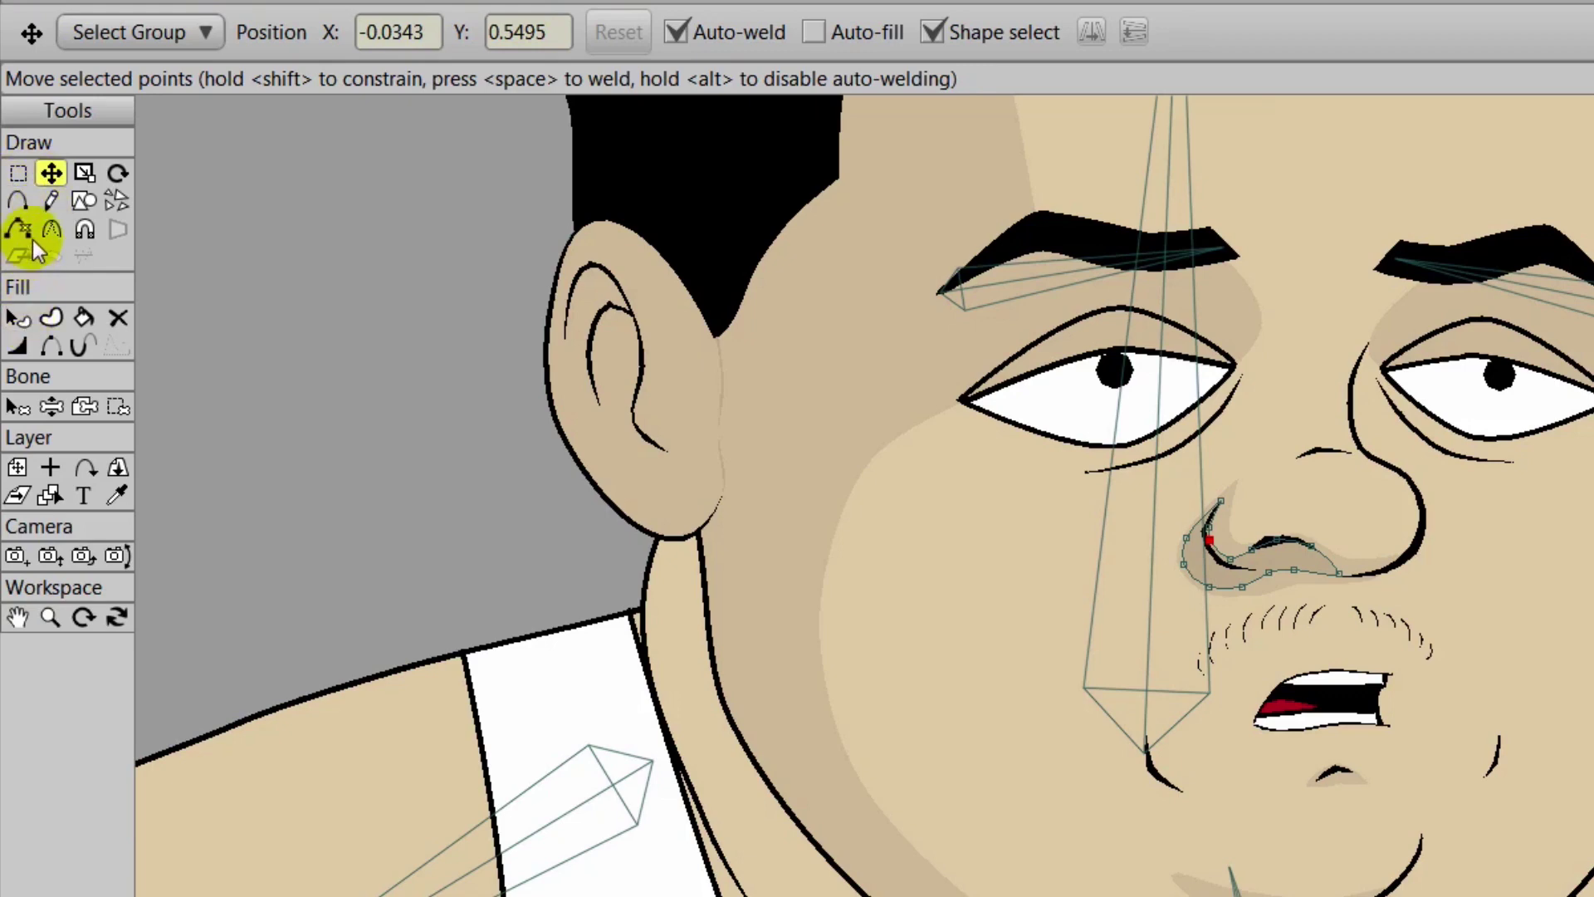
{"action": "scroll", "coordinate": [690, 396], "scroll_direction": "up", "scroll_amount": 2}
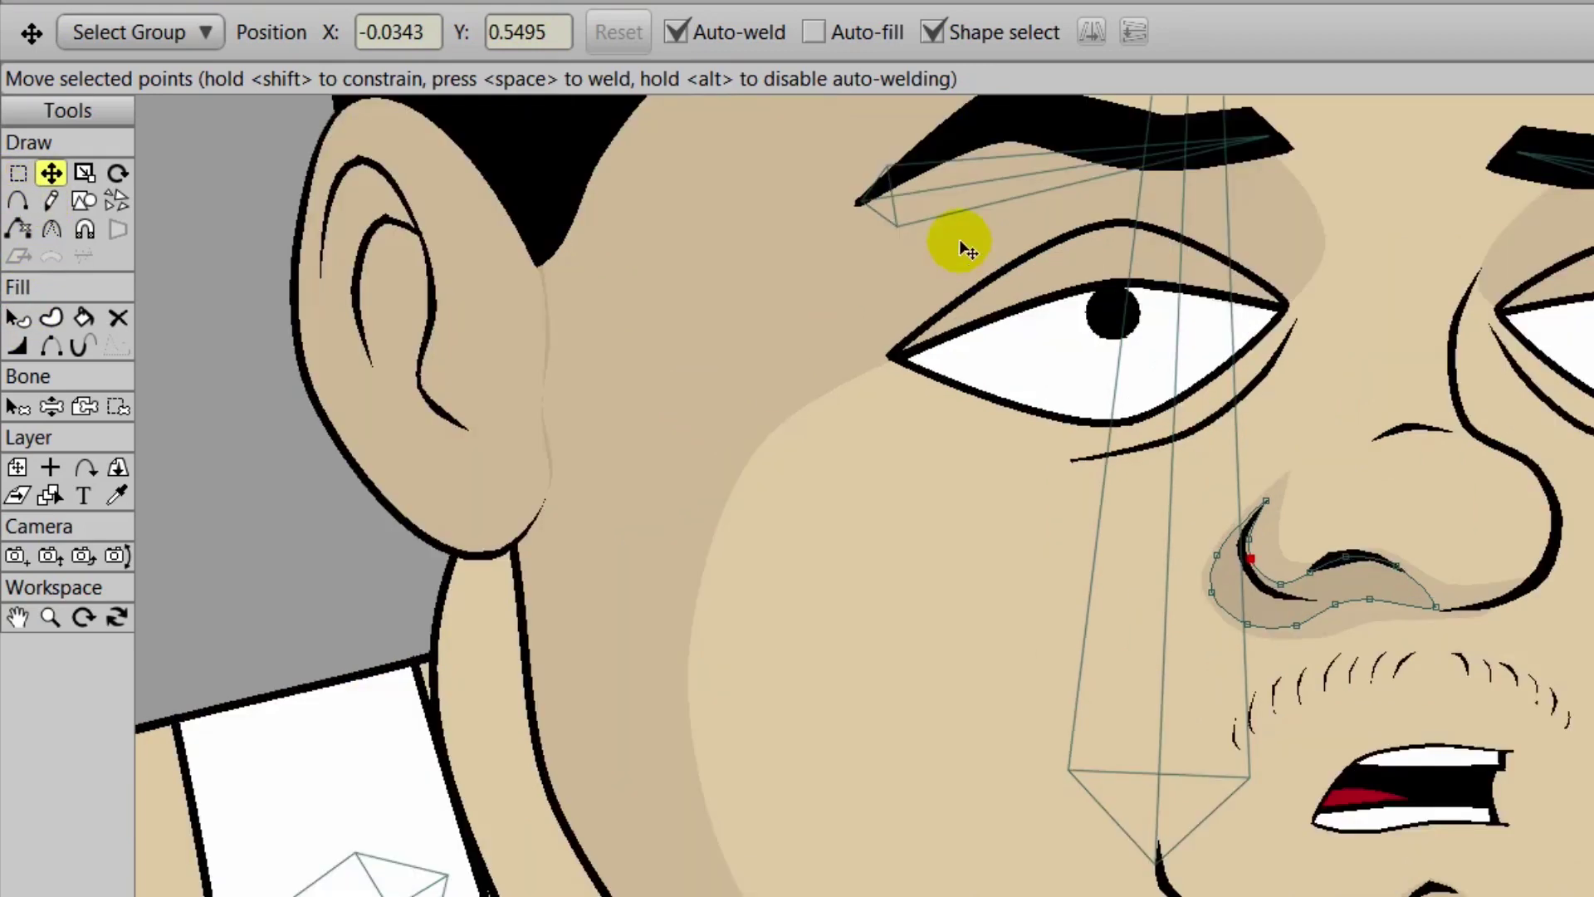
{"action": "left_click", "coordinate": [17, 200]}
{"action": "mouse_move", "coordinate": [890, 355]}
{"action": "left_mouse_down"}
{"action": "mouse_move", "coordinate": [826, 314]}
{"action": "mouse_move", "coordinate": [865, 203]}
{"action": "left_mouse_up"}
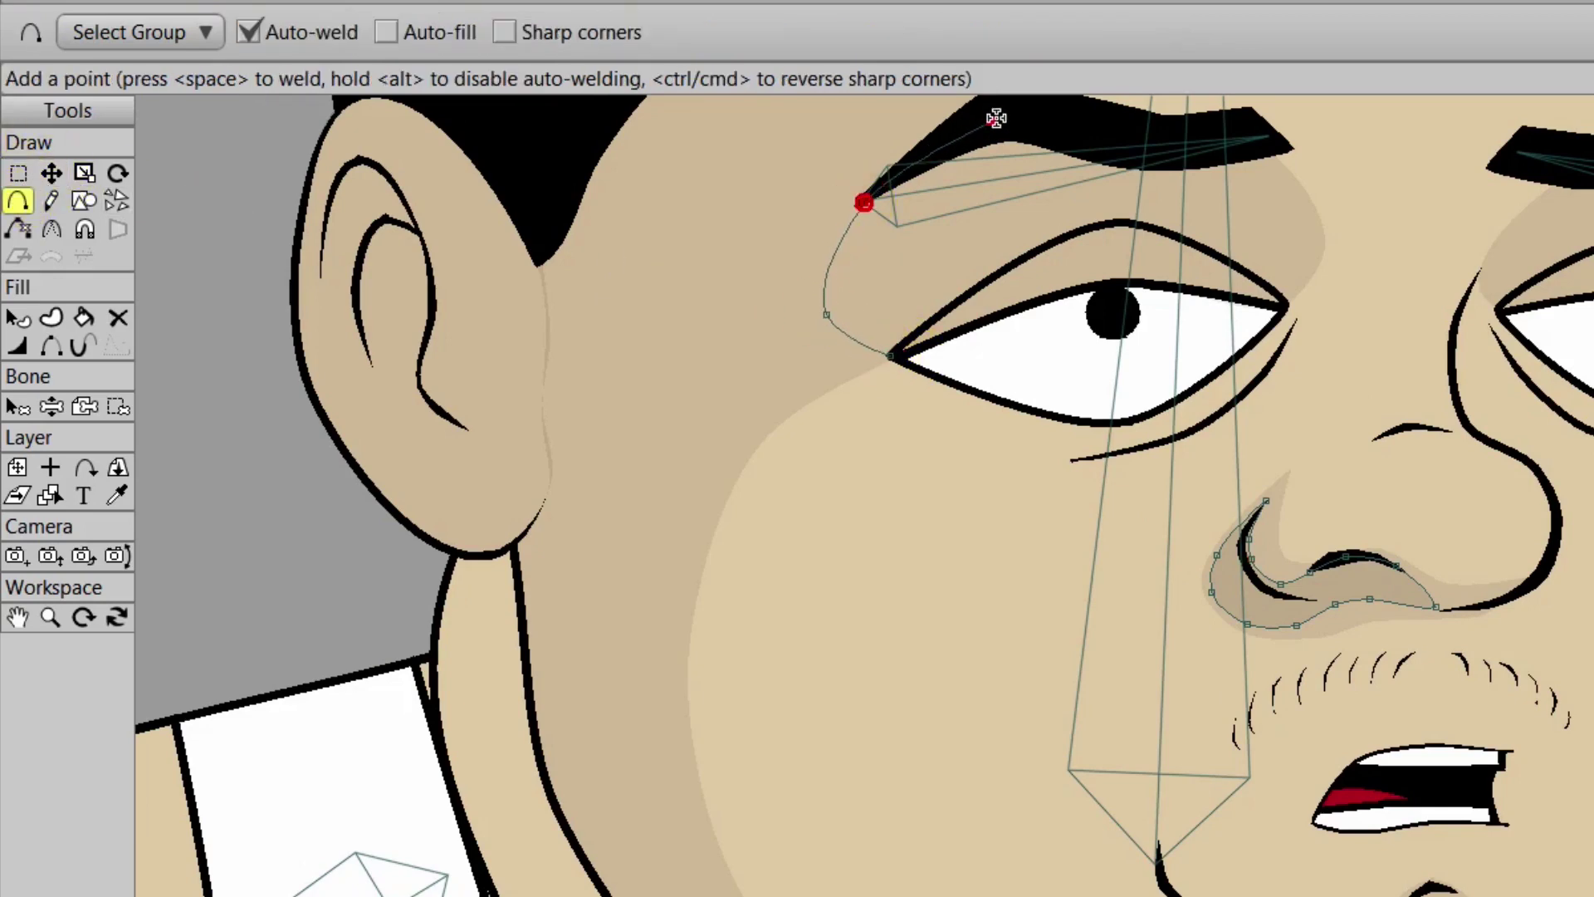
{"action": "left_click", "coordinate": [999, 116]}
{"action": "left_click", "coordinate": [1143, 156]}
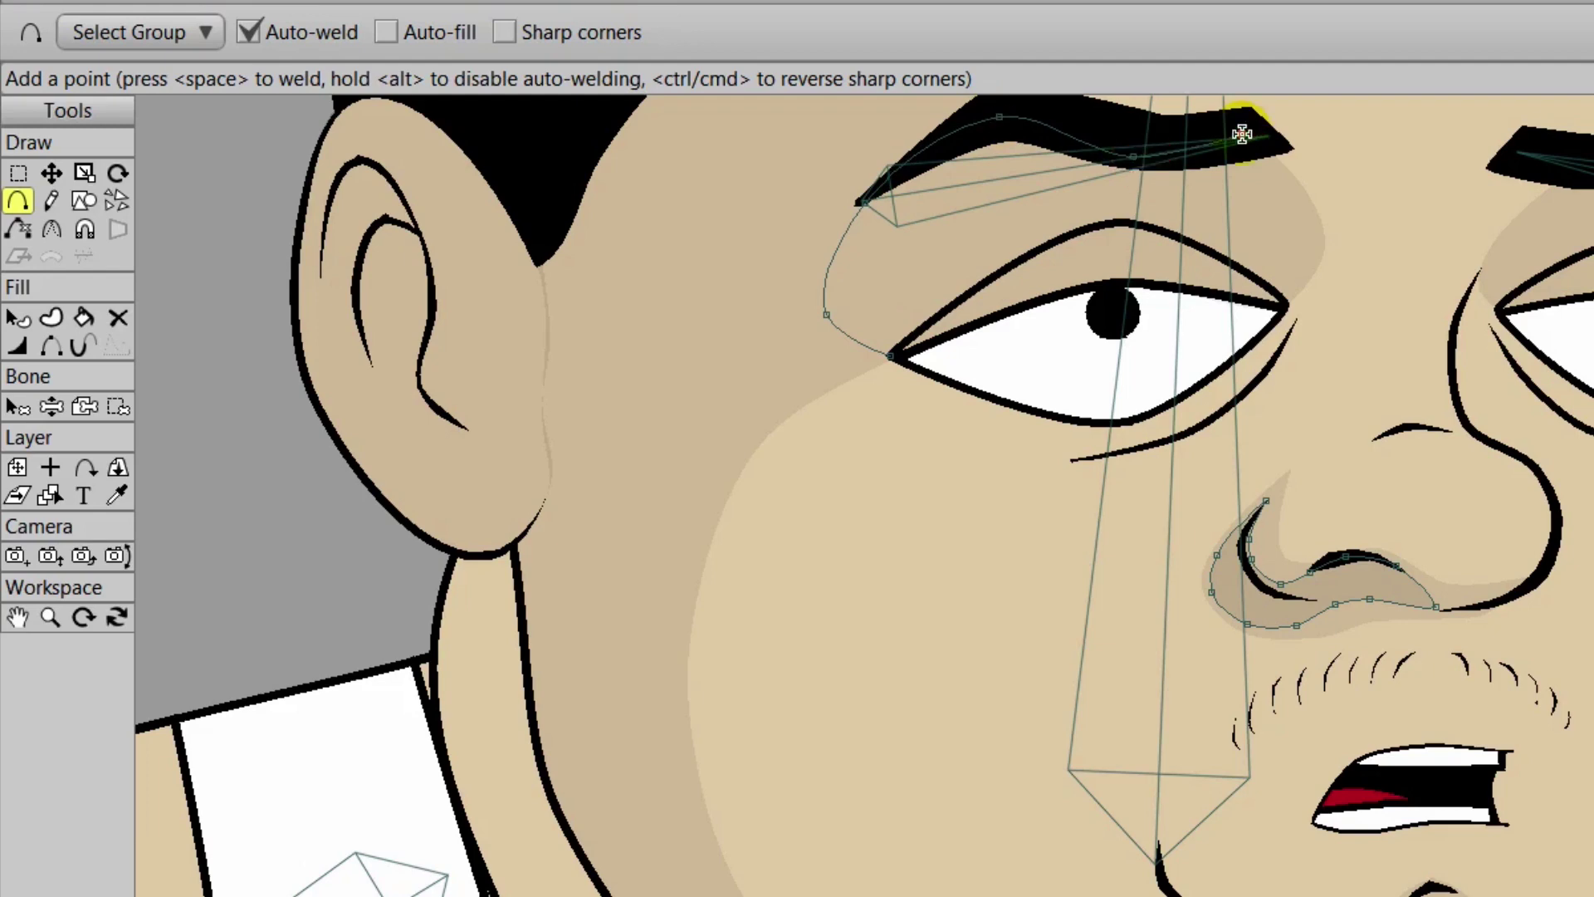
{"action": "left_click_drag", "start_coordinate": [1302, 183], "coordinate": [890, 356]}
Draw a closed shadow outline over the inner half of the other eye, from its inner corner through the eyebrow and back
{"action": "left_click_drag", "start_coordinate": [1343, 387], "coordinate": [1019, 535]}
{"action": "left_click_drag", "start_coordinate": [1172, 453], "coordinate": [1247, 316]}
{"action": "left_click_drag", "start_coordinate": [1247, 316], "coordinate": [1362, 455]}
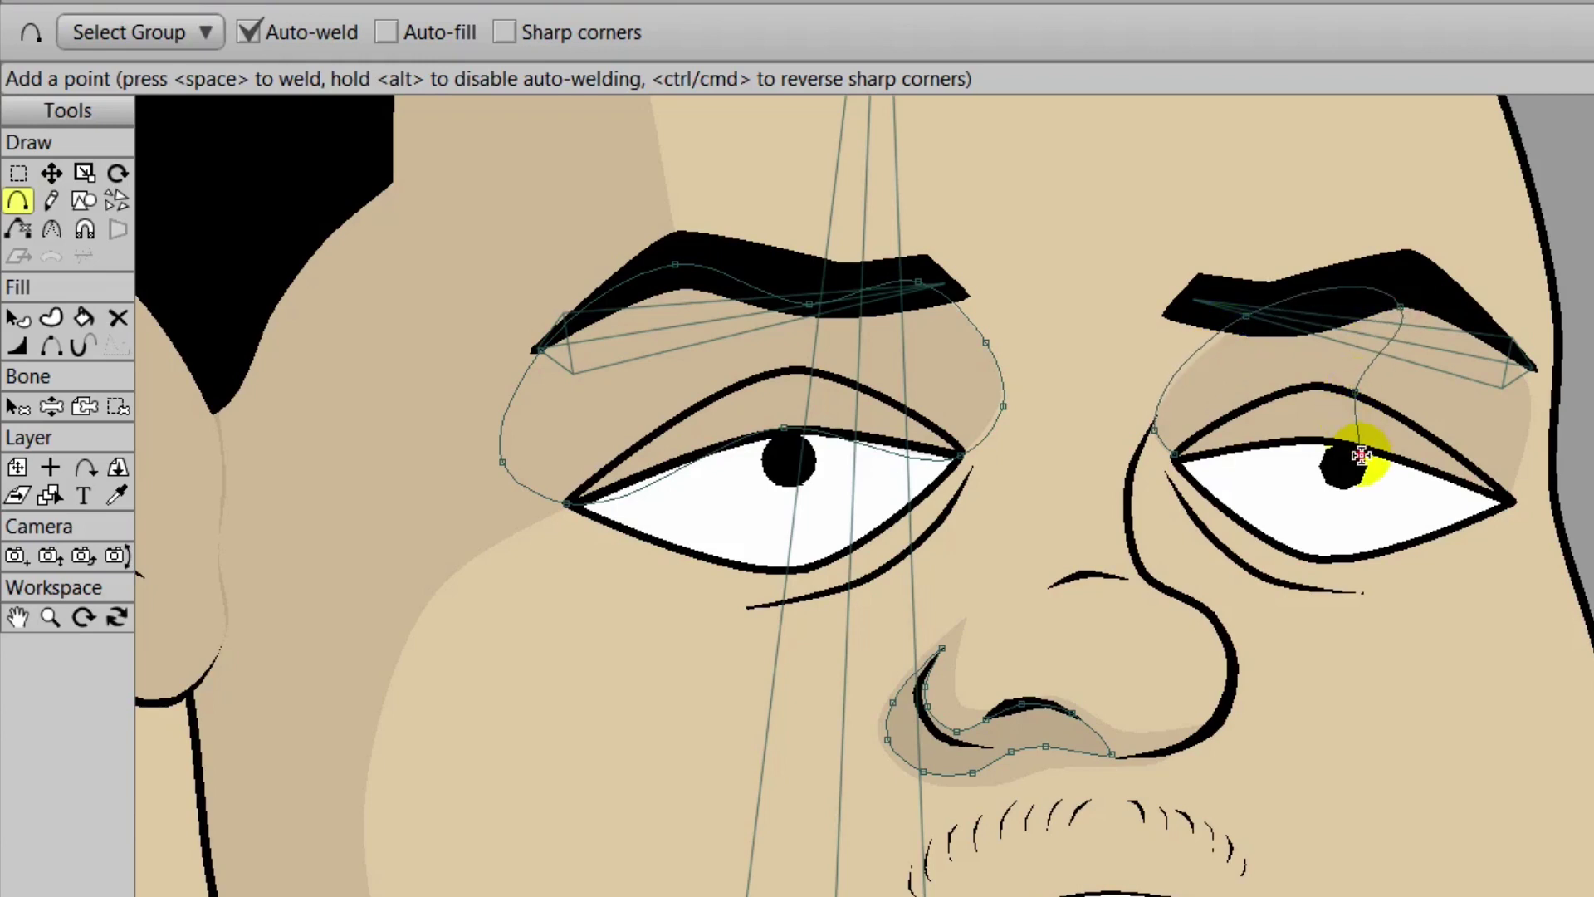
{"action": "left_click", "coordinate": [1169, 455]}
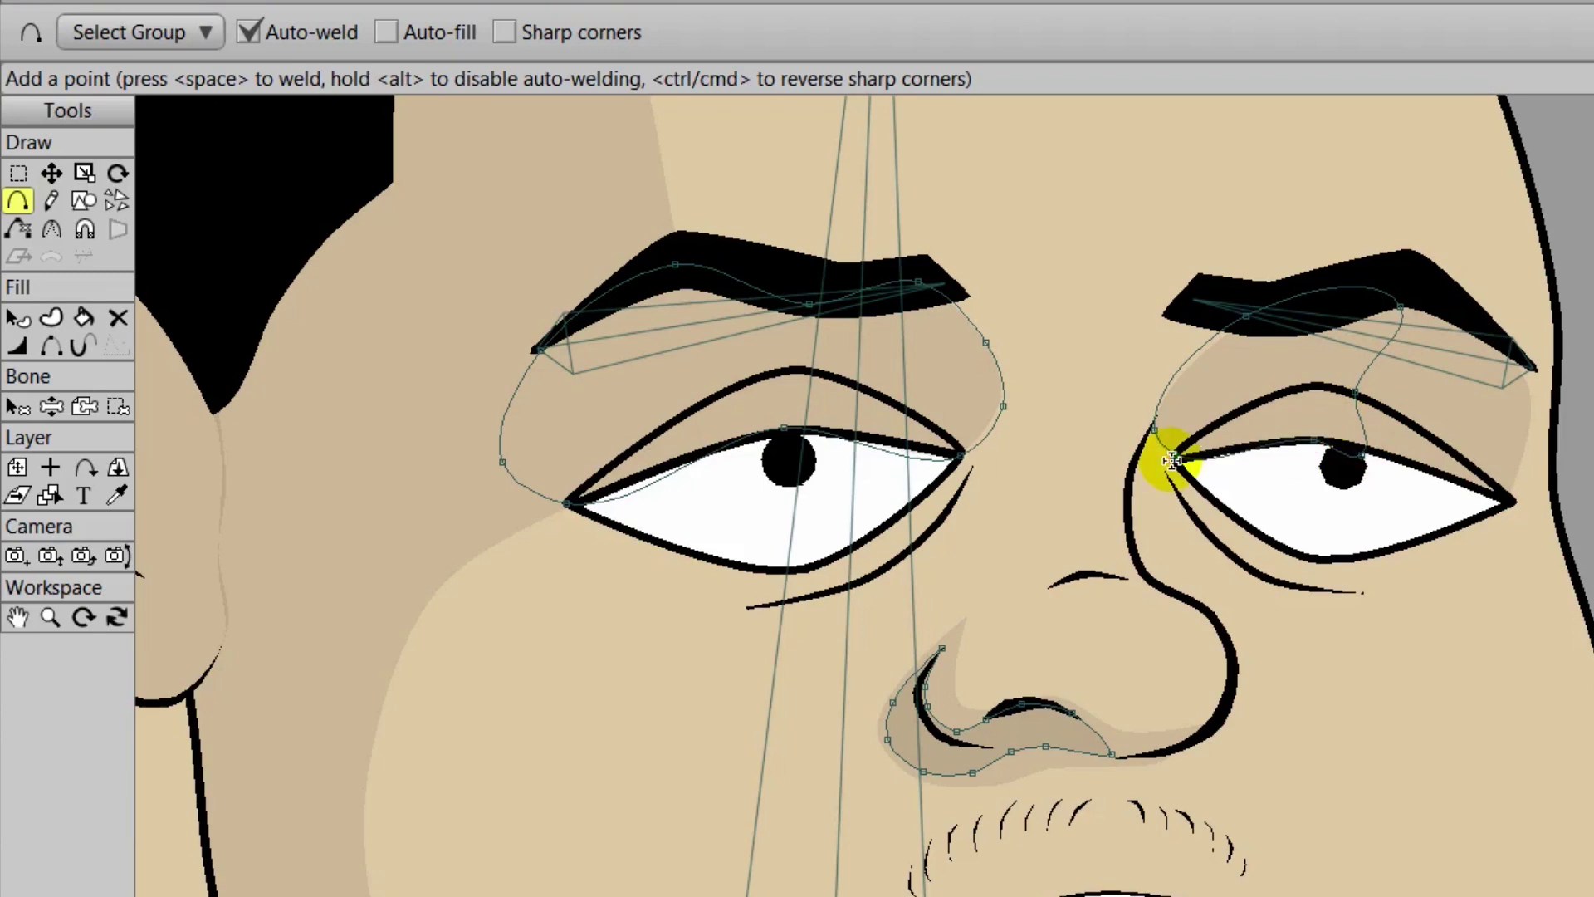
Create a filled shape from the shadow outline over the eye farther from the ear and turn off its stroke
{"action": "left_click", "coordinate": [51, 317]}
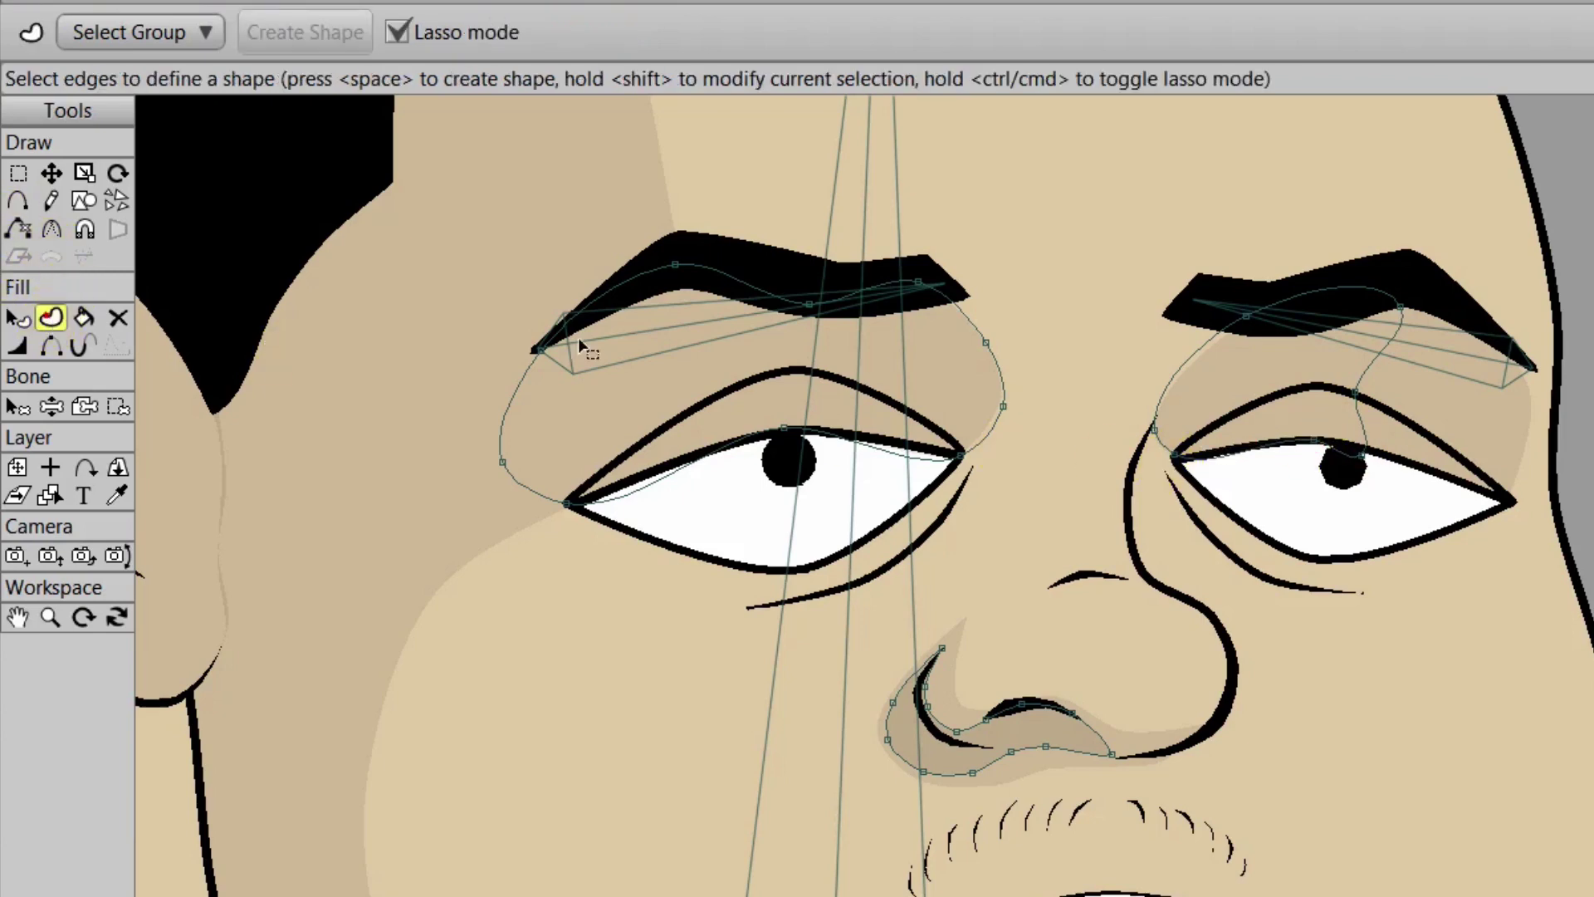
{"action": "left_click_drag", "start_coordinate": [1189, 351], "coordinate": [1187, 356]}
{"action": "left_click", "coordinate": [305, 32]}
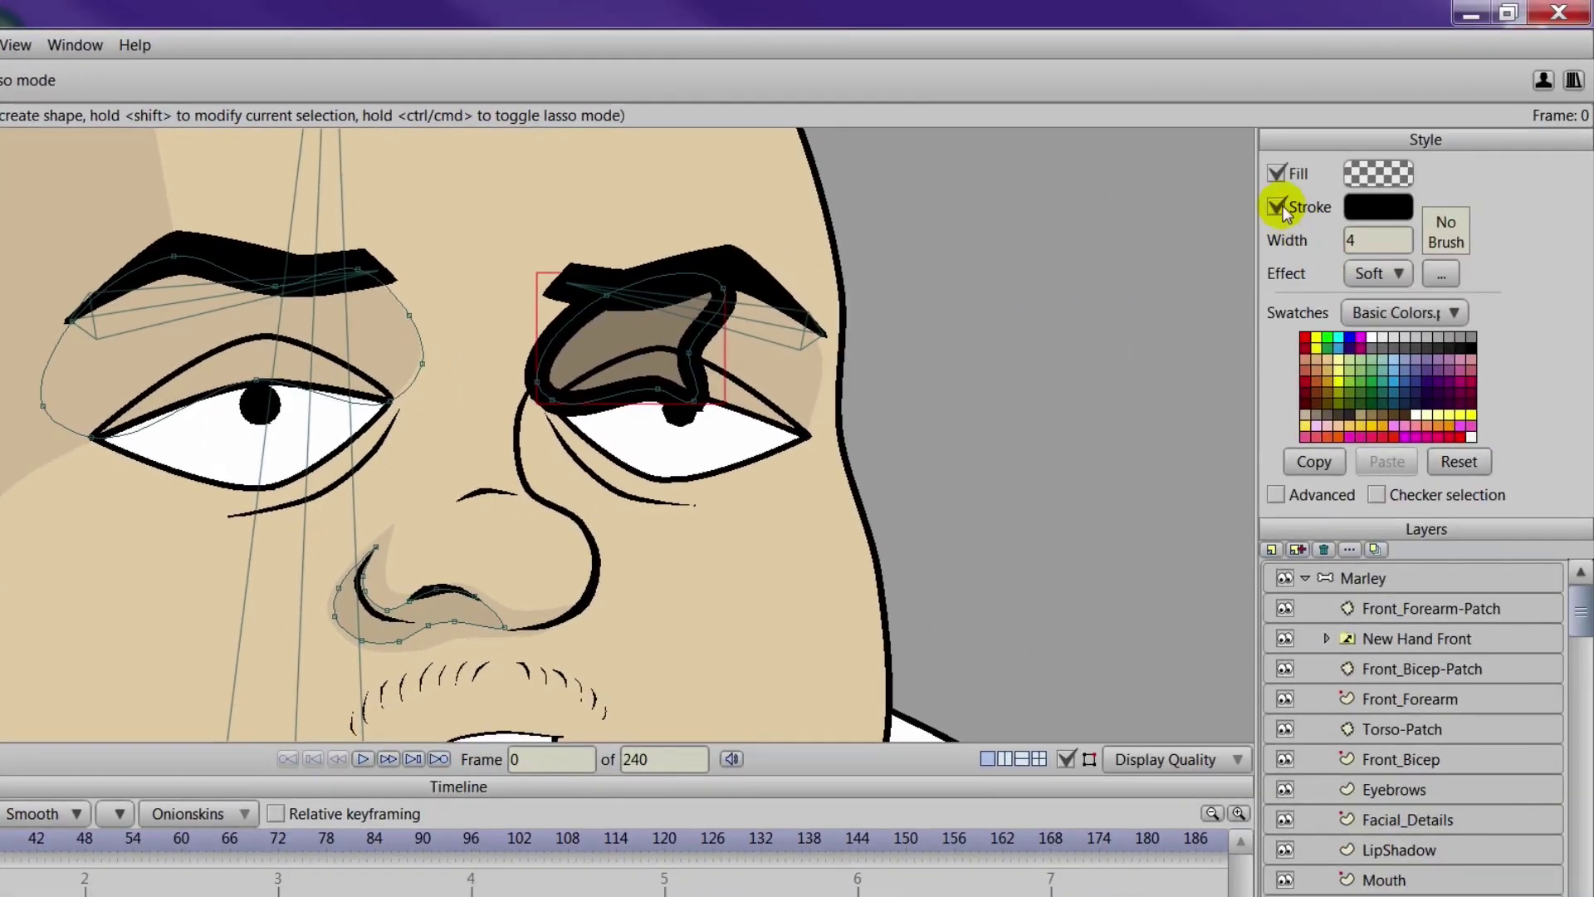
{"action": "left_click", "coordinate": [1278, 207]}
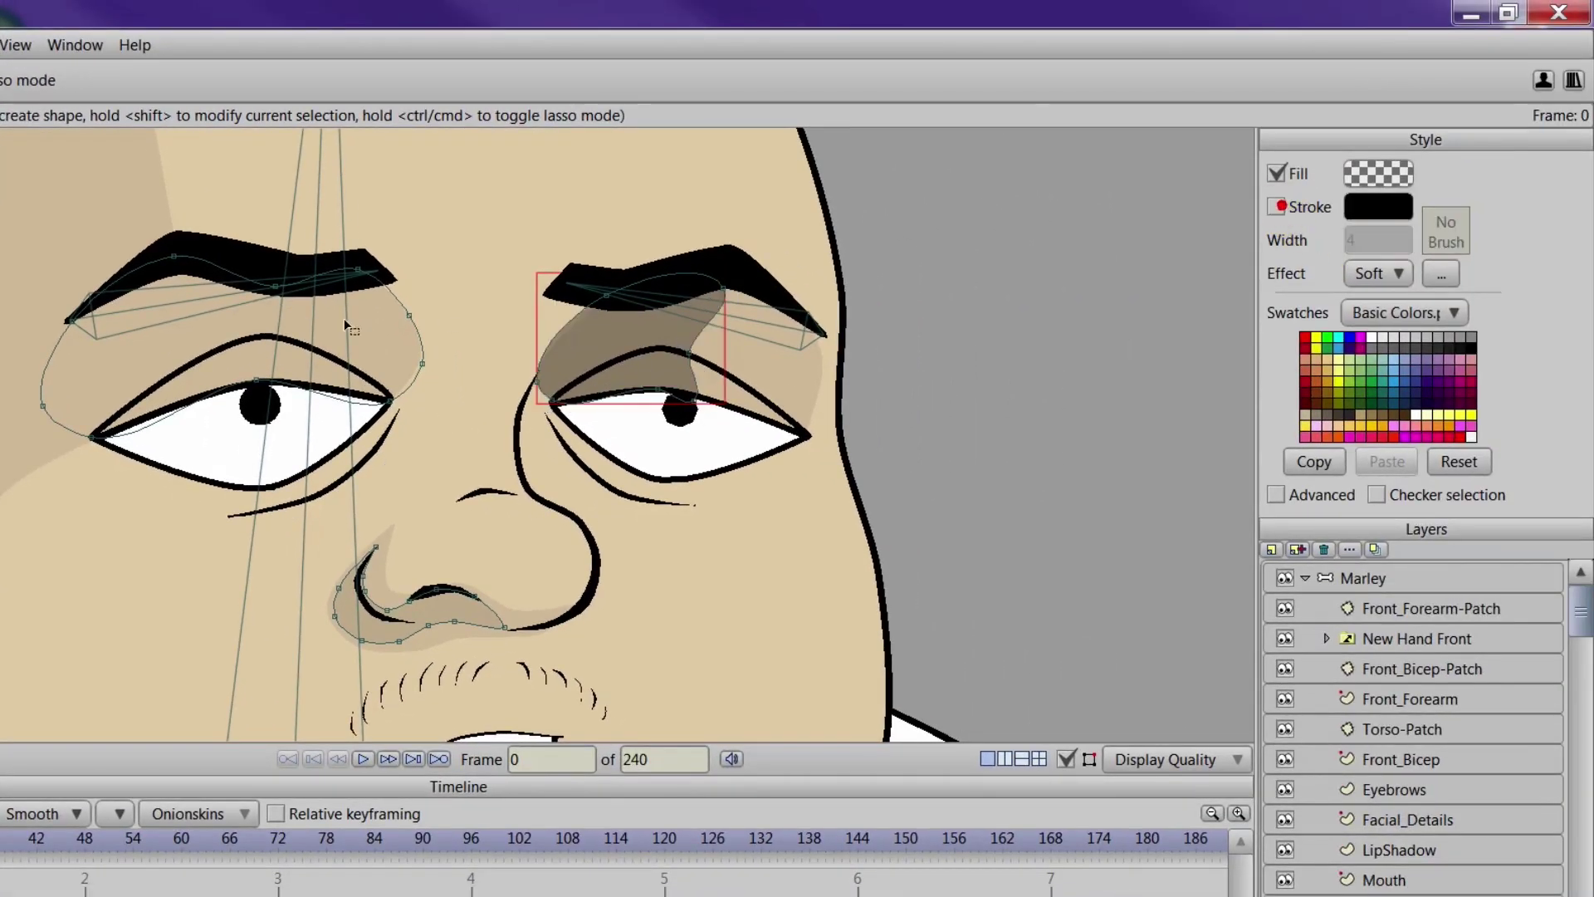
Create a filled shape from the shadow outline over the eye nearest the ear and turn off its stroke
{"action": "left_click", "coordinate": [121, 283]}
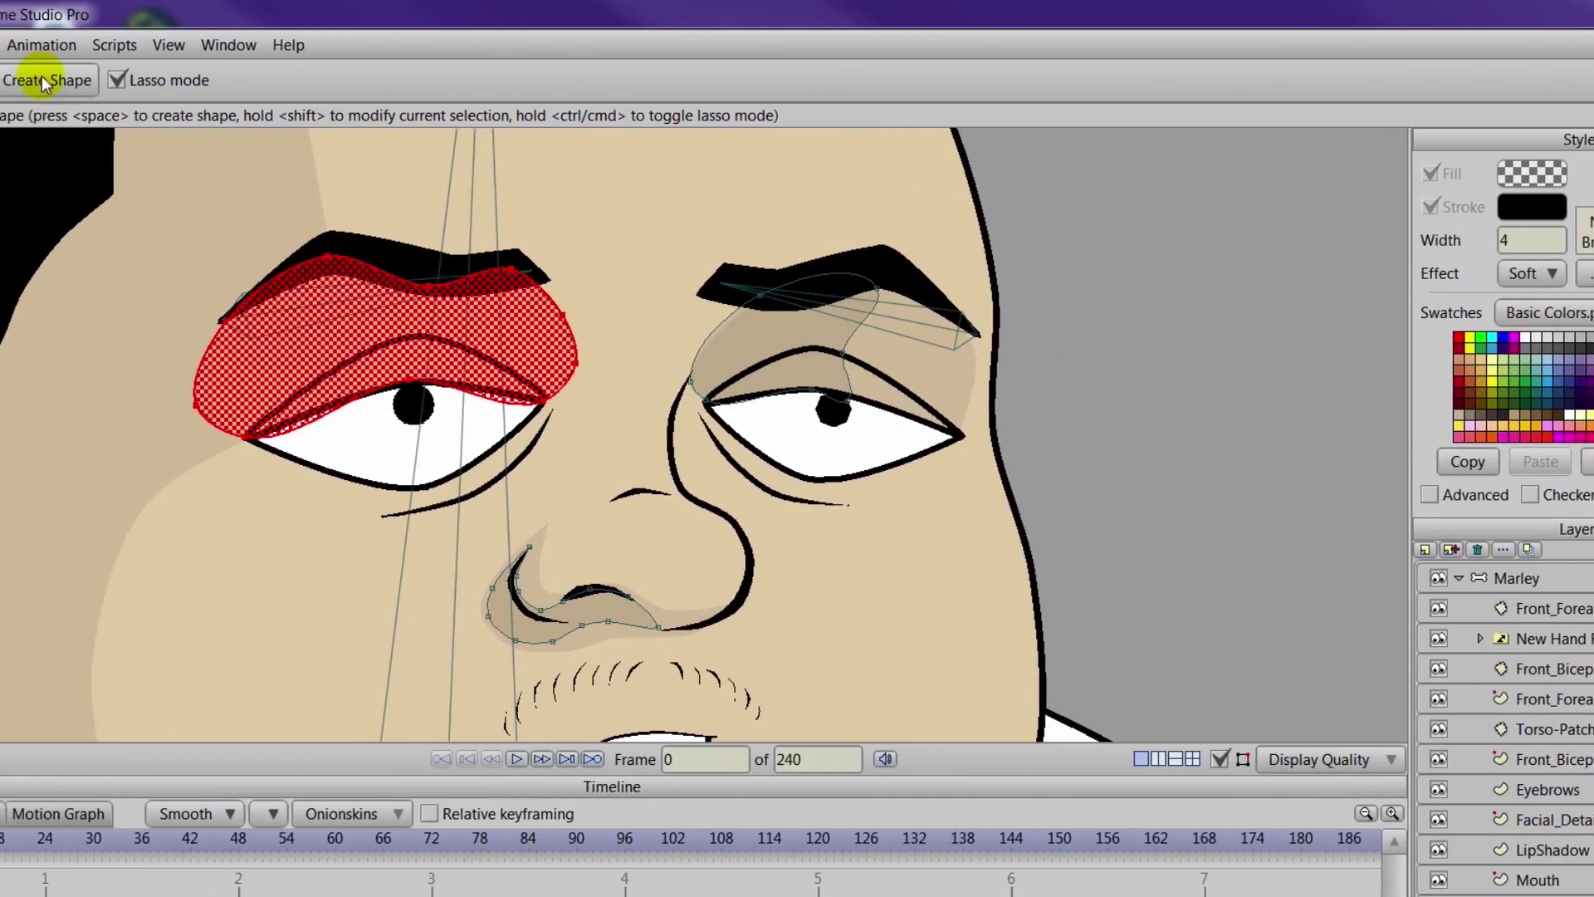
{"action": "left_click", "coordinate": [44, 83]}
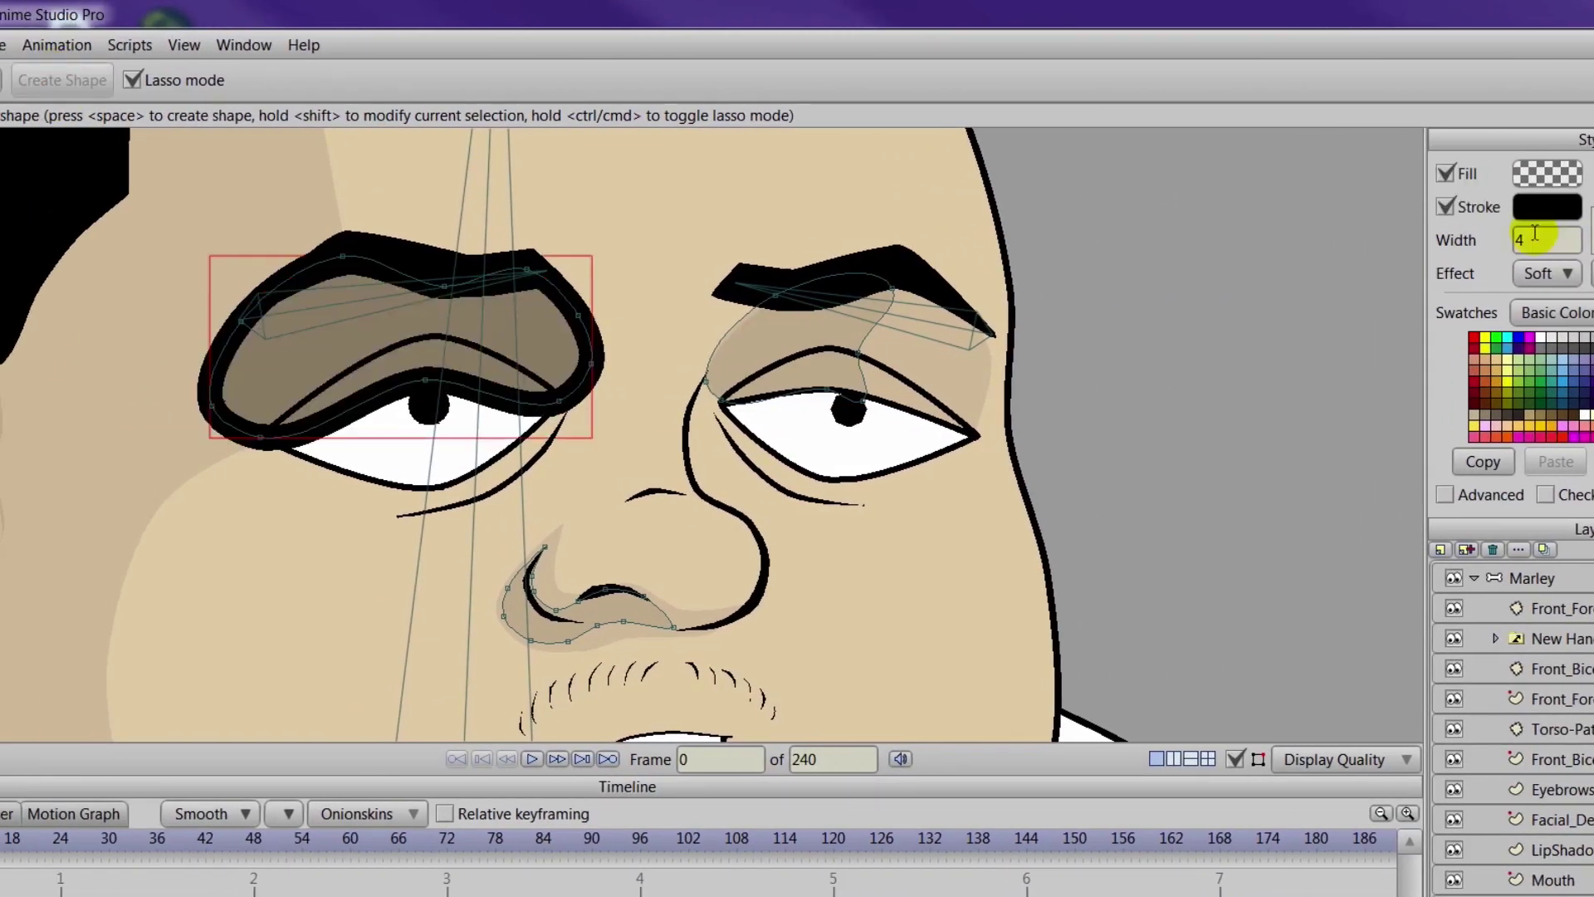
{"action": "left_click", "coordinate": [1431, 207]}
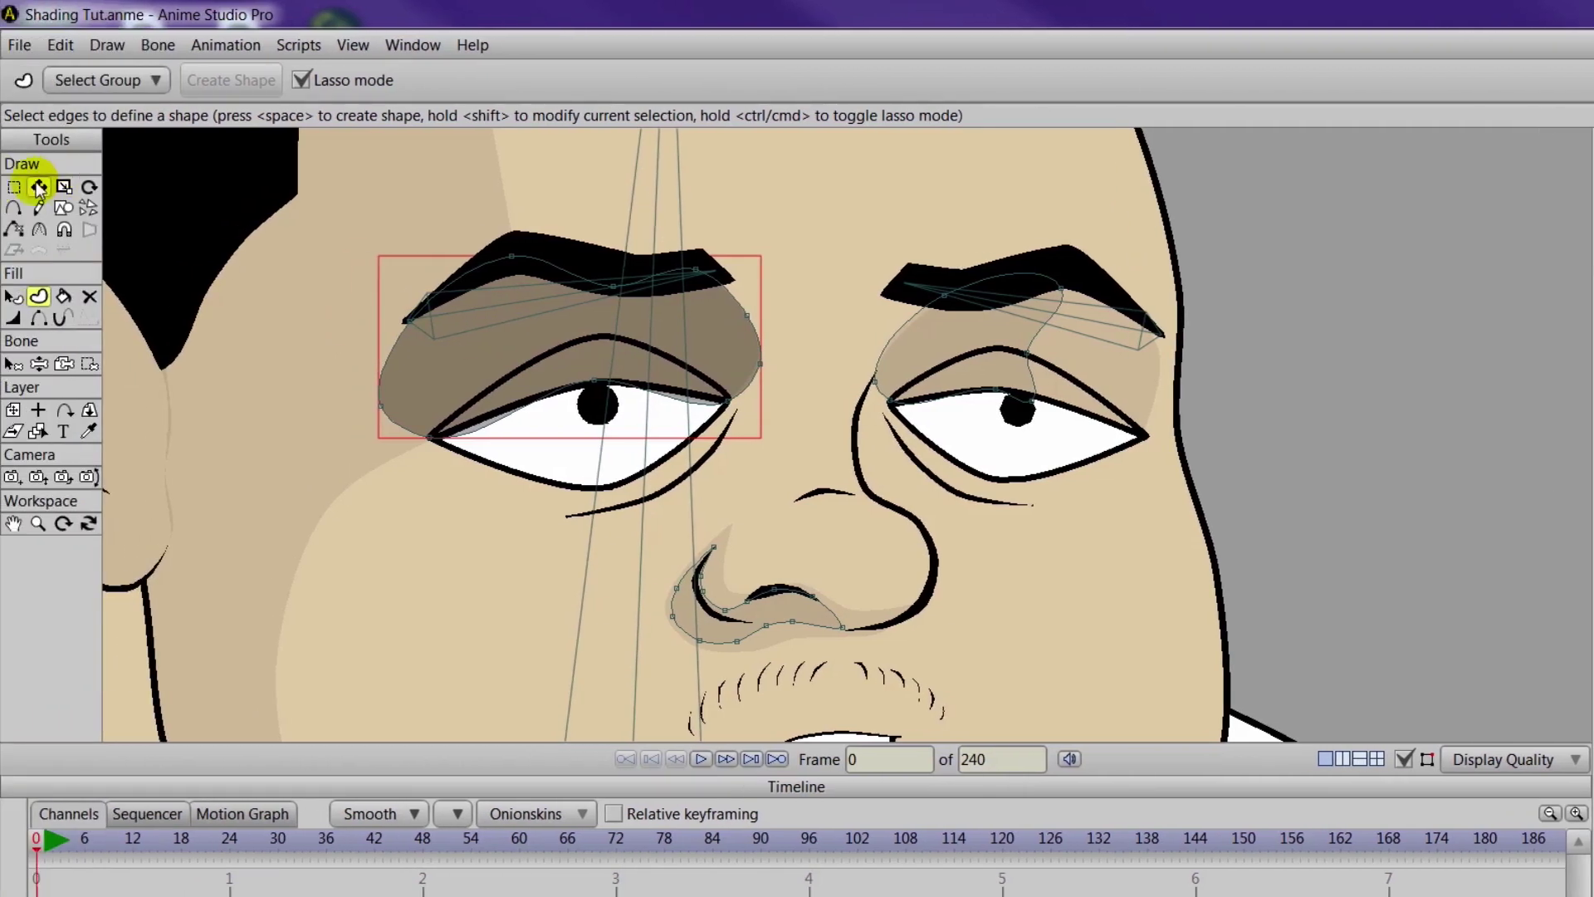
Sharpen the curvature of the shadow outline points at the corners of both eyes
{"action": "left_click", "coordinate": [39, 186]}
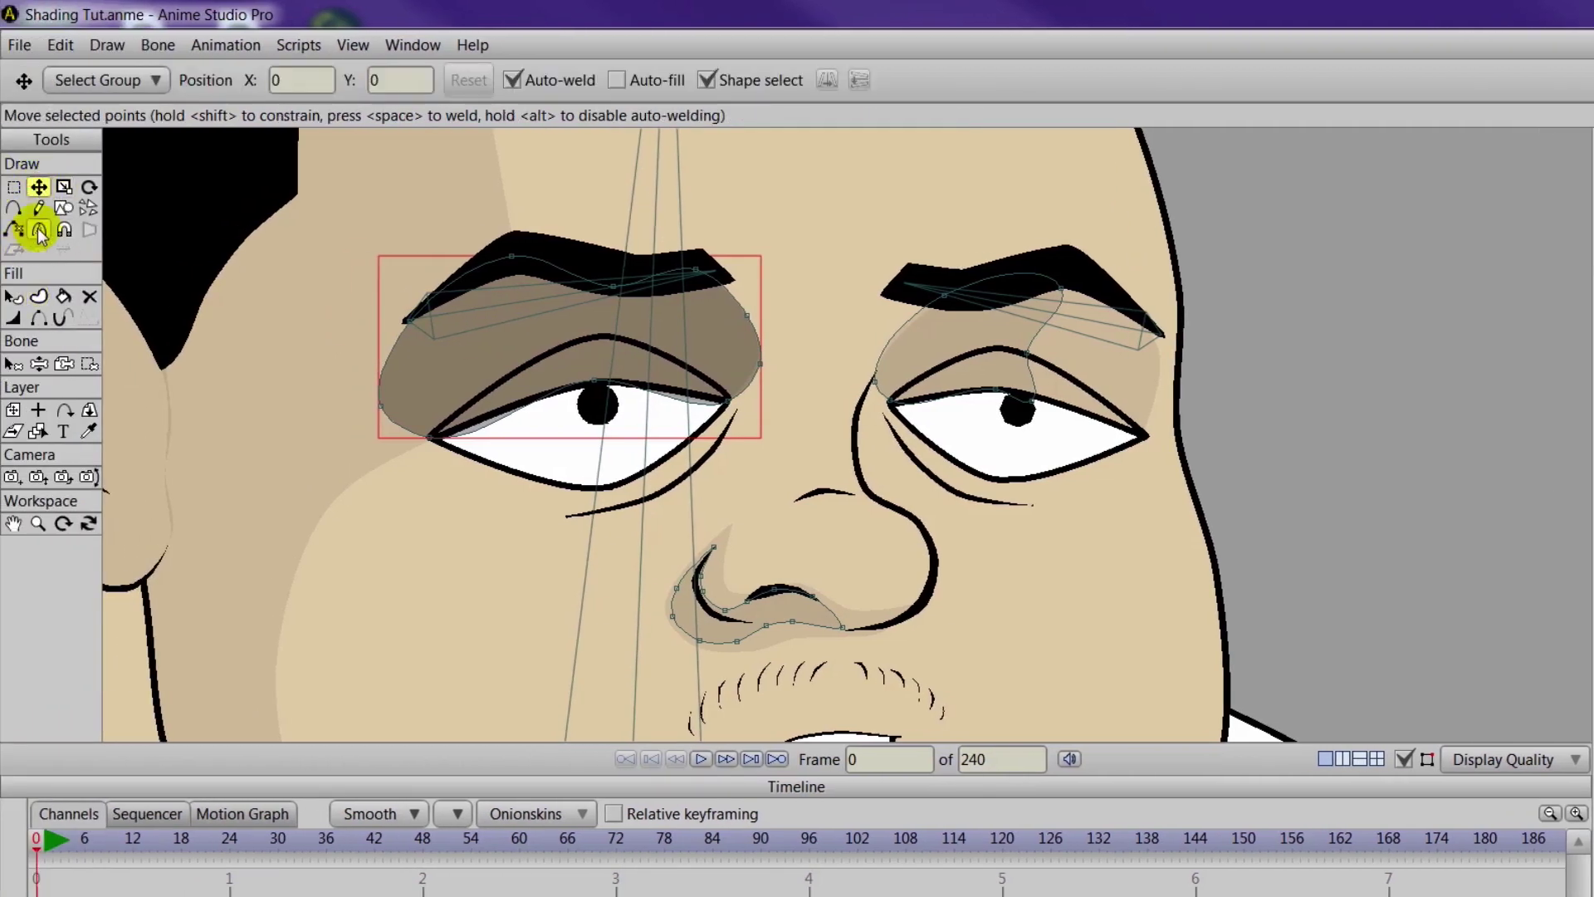
{"action": "left_click", "coordinate": [38, 230]}
{"action": "left_click_drag", "start_coordinate": [429, 436], "coordinate": [163, 486]}
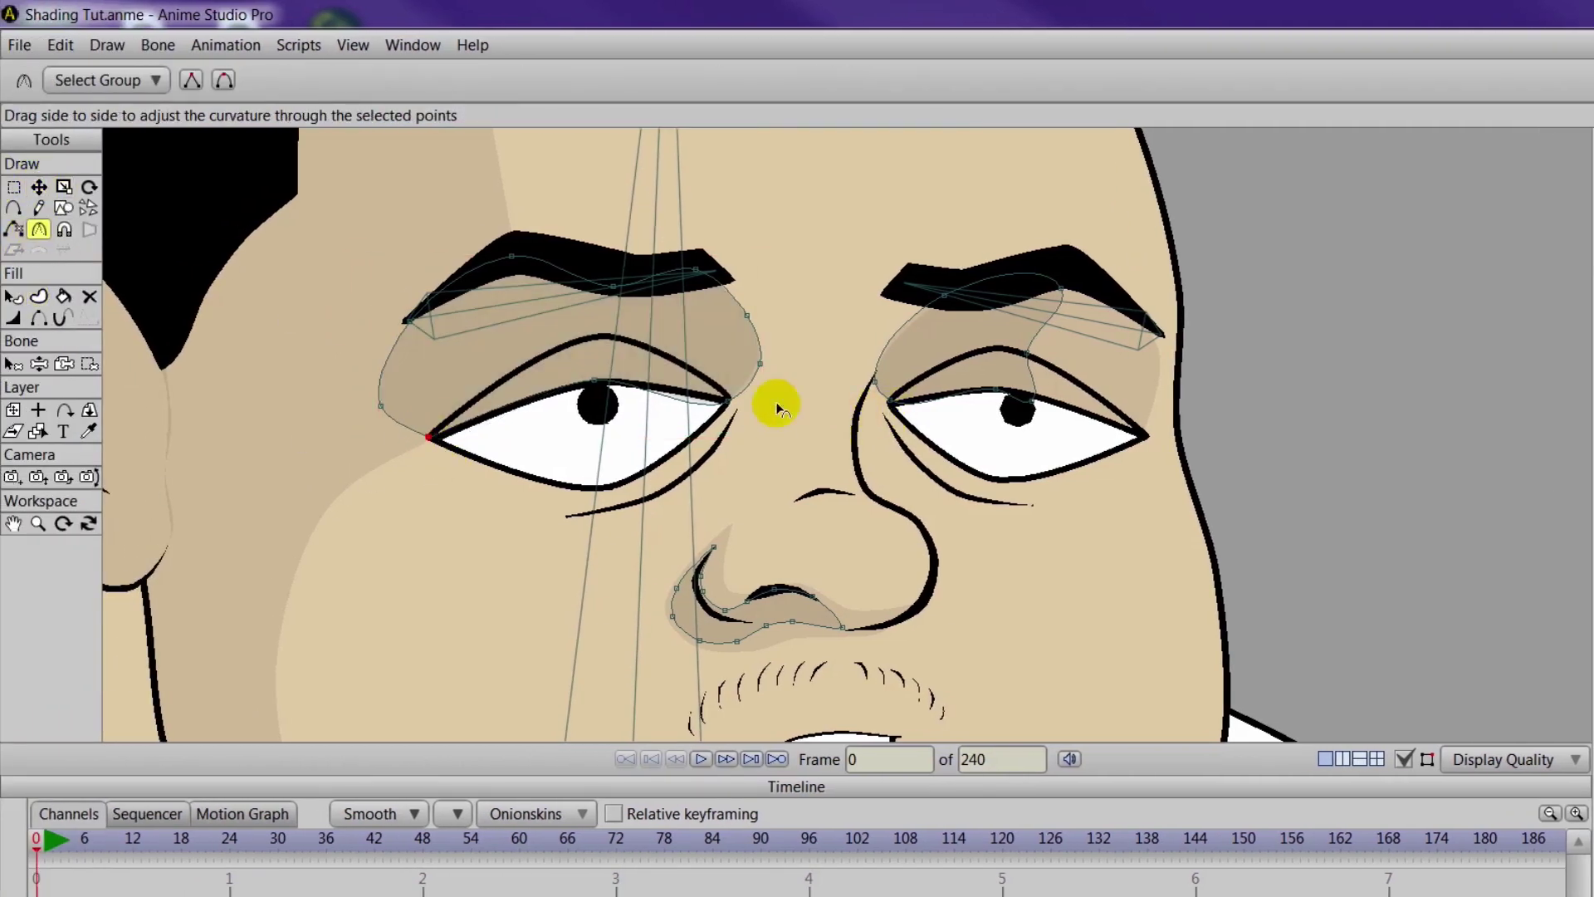
{"action": "left_click_drag", "start_coordinate": [727, 401], "coordinate": [7, 357]}
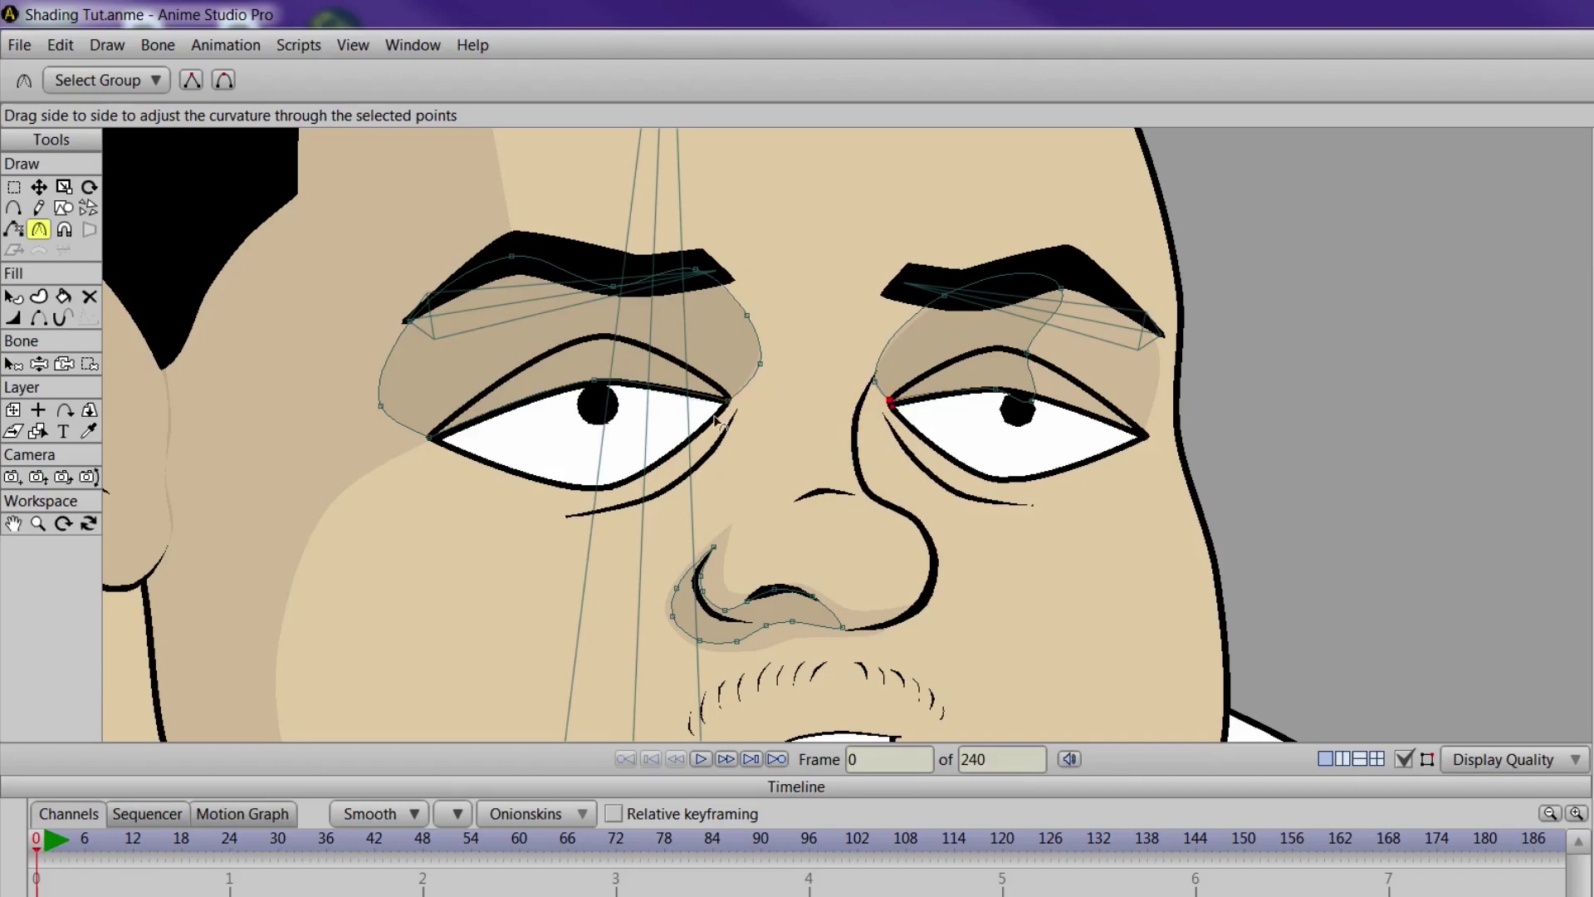
{"action": "left_click", "coordinate": [1042, 412]}
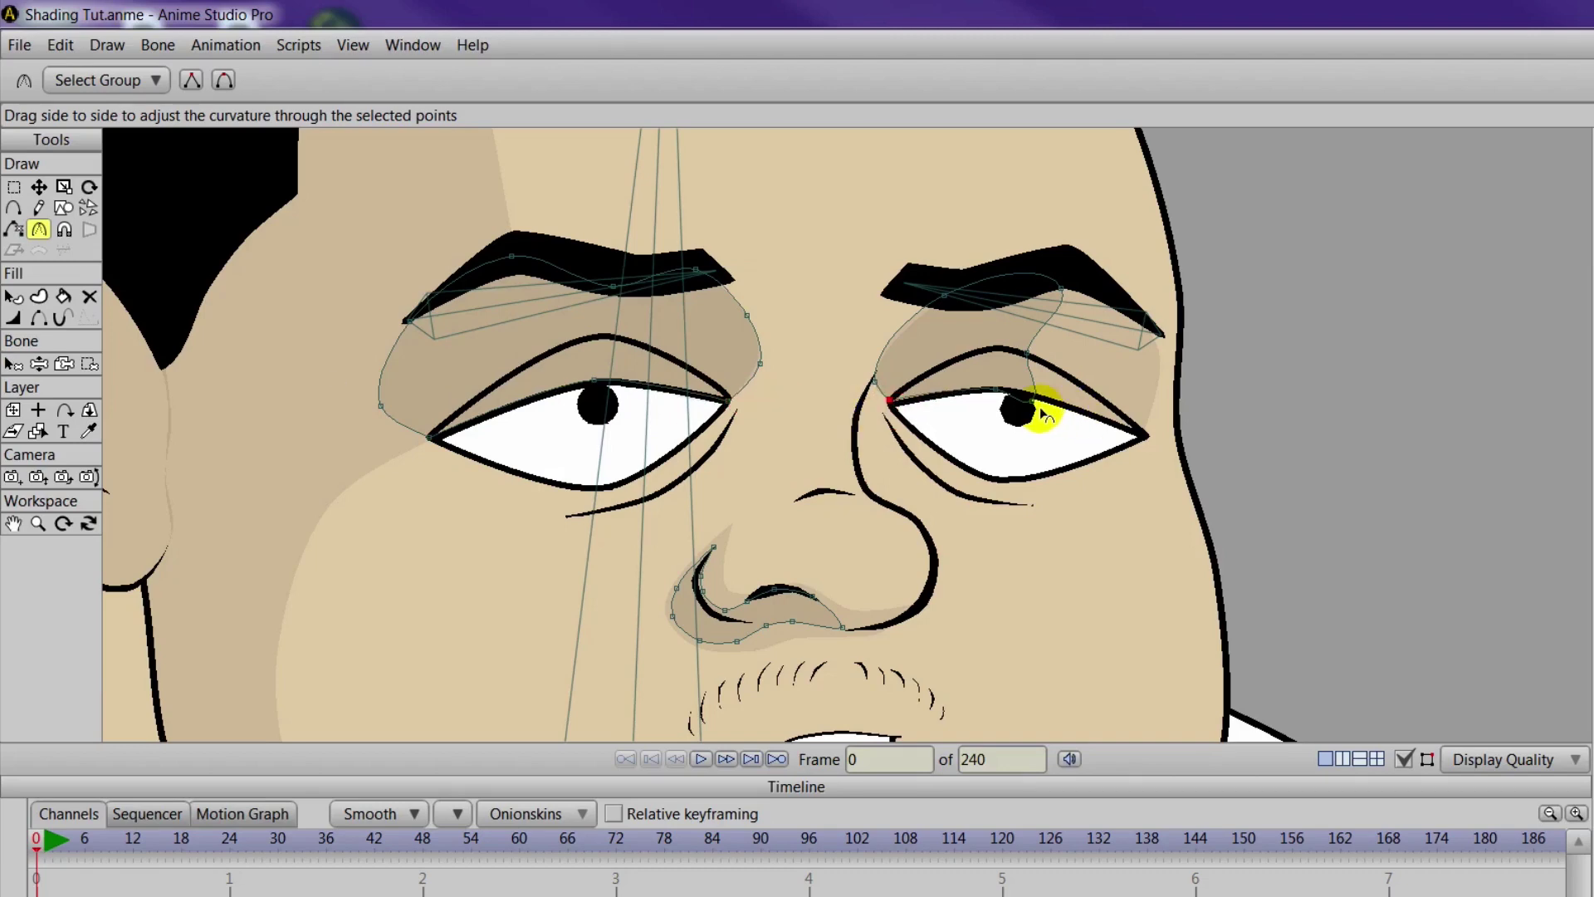
Narrow the shadow over the eye farther from the ear by moving its end points at the upper lid, lid crease and eyebrow inward
{"action": "left_click", "coordinate": [42, 185]}
{"action": "scroll", "coordinate": [45, 184], "scroll_direction": "up", "scroll_amount": 2}
{"action": "double_click", "coordinate": [1111, 386]}
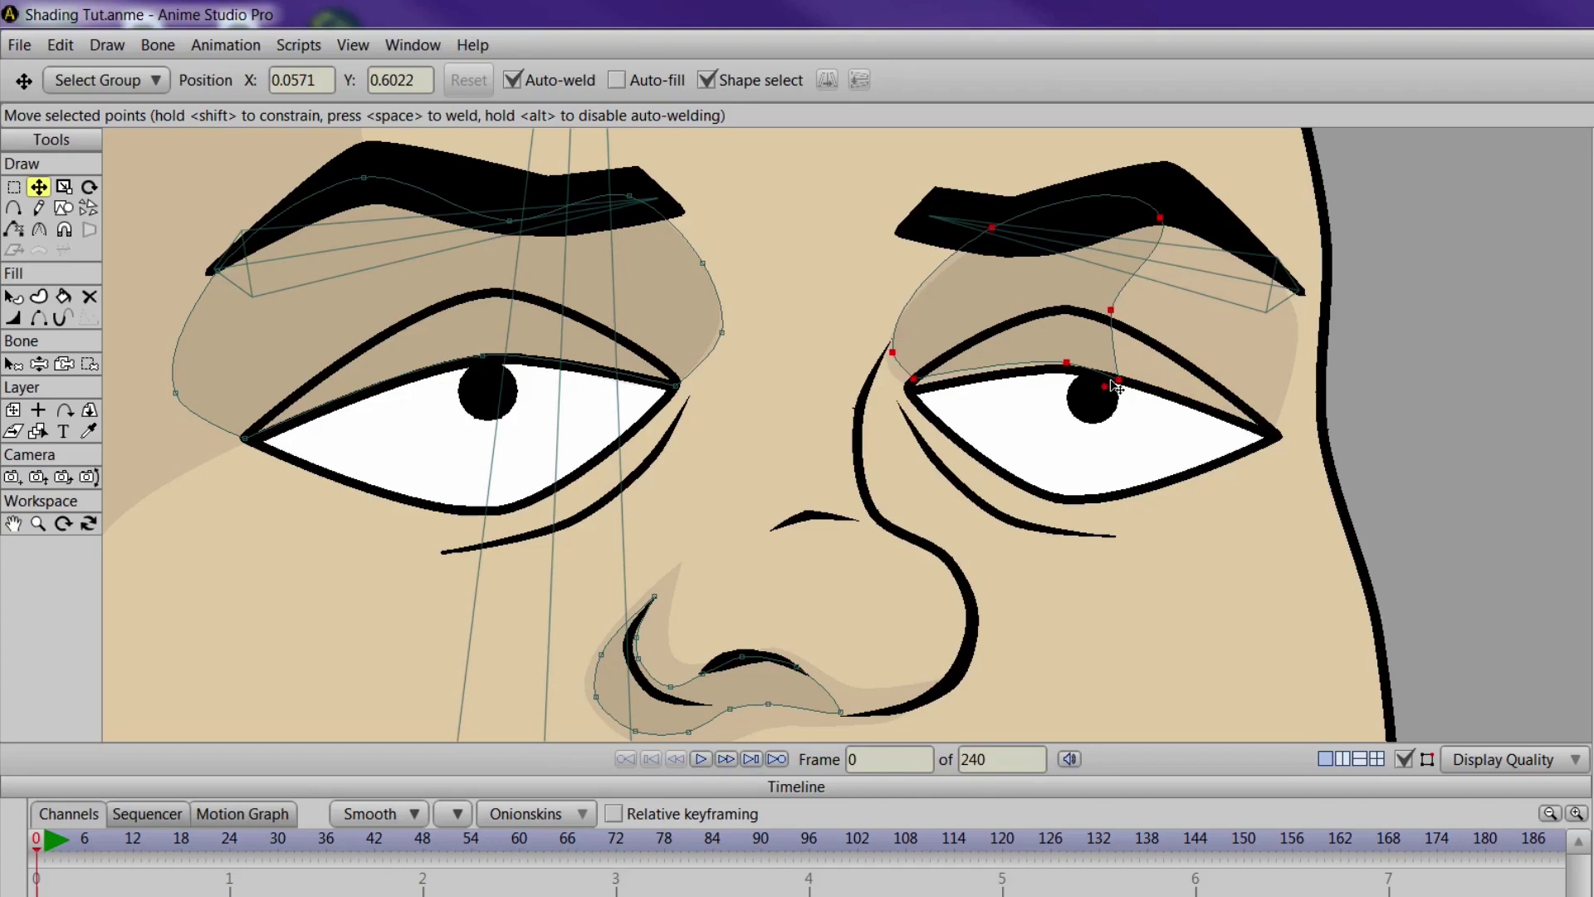
{"action": "left_click", "coordinate": [1121, 388]}
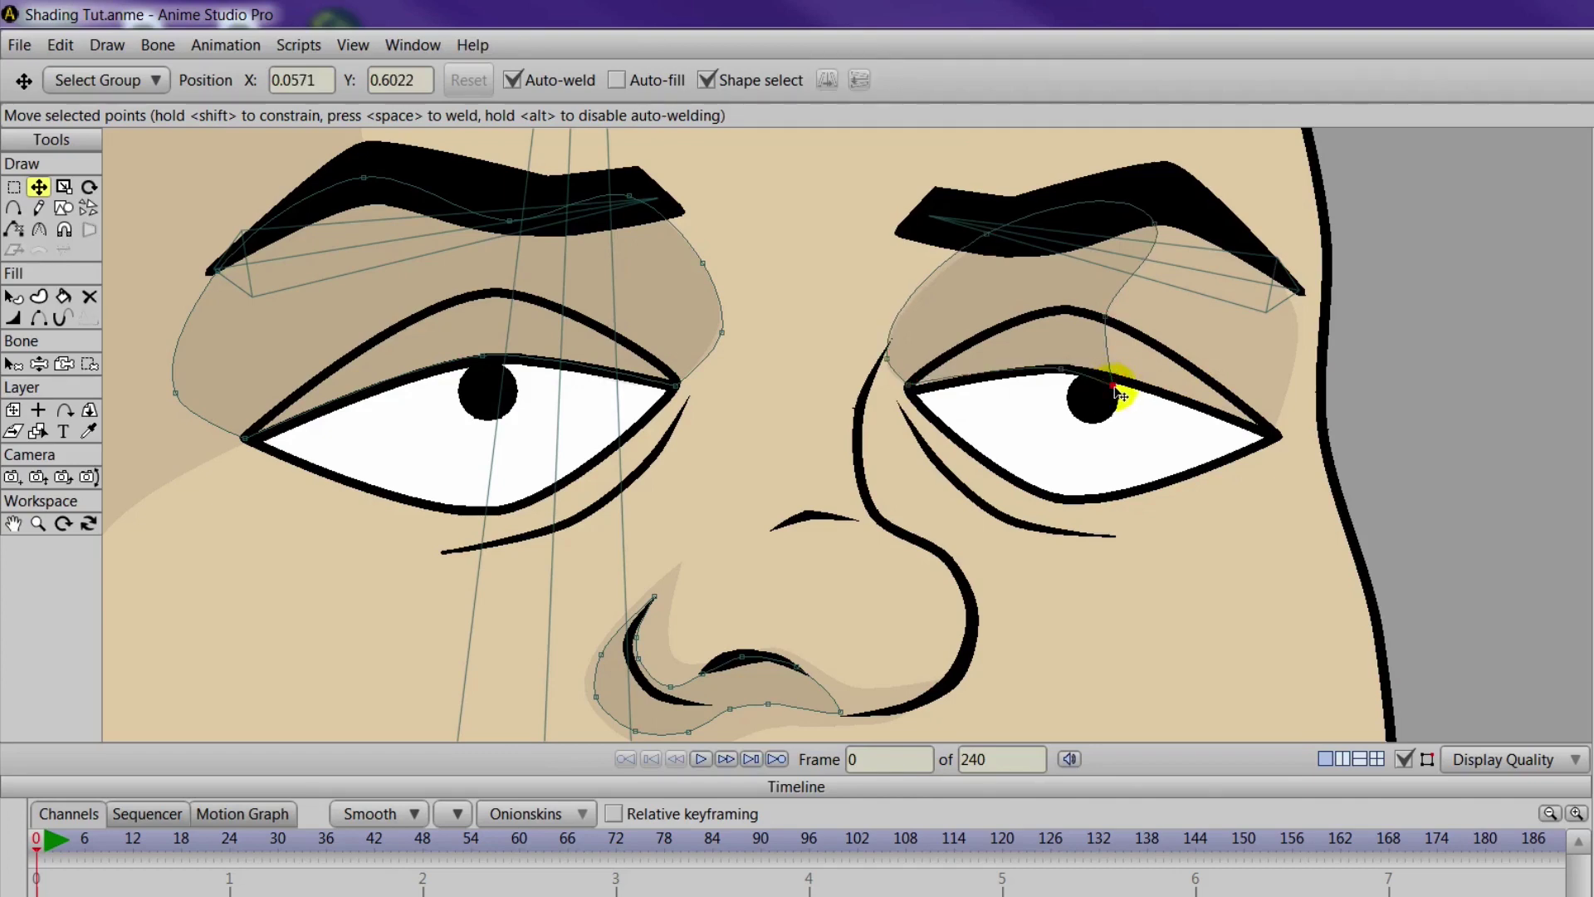
{"action": "left_click_drag", "start_coordinate": [1108, 377], "coordinate": [1106, 375]}
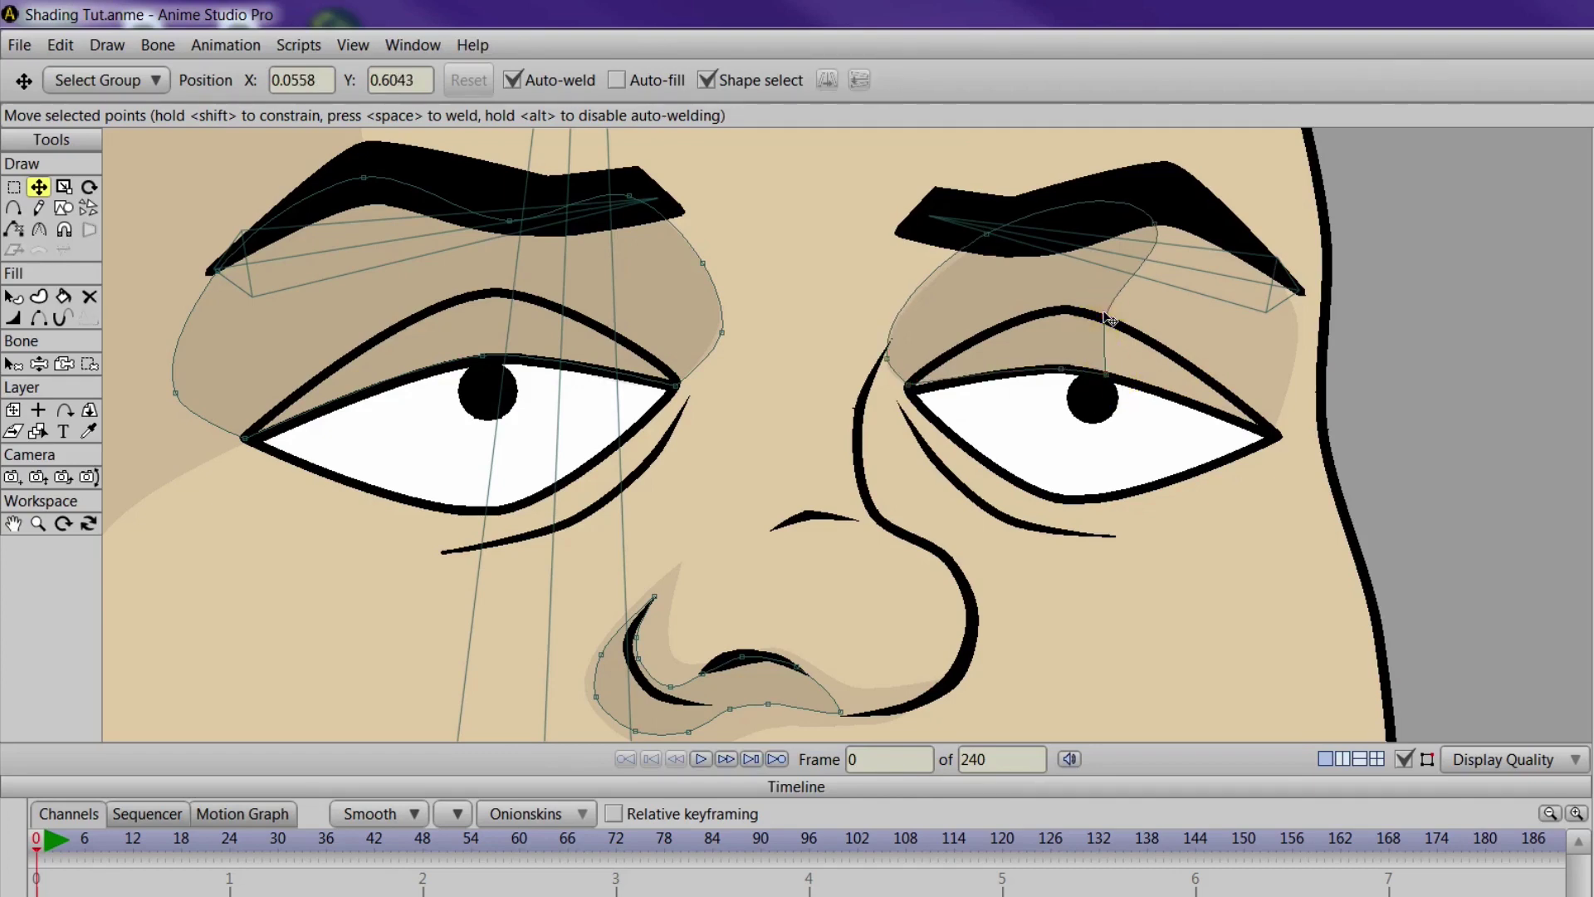
{"action": "left_click_drag", "start_coordinate": [1110, 319], "coordinate": [1064, 310]}
{"action": "left_click", "coordinate": [1104, 368]}
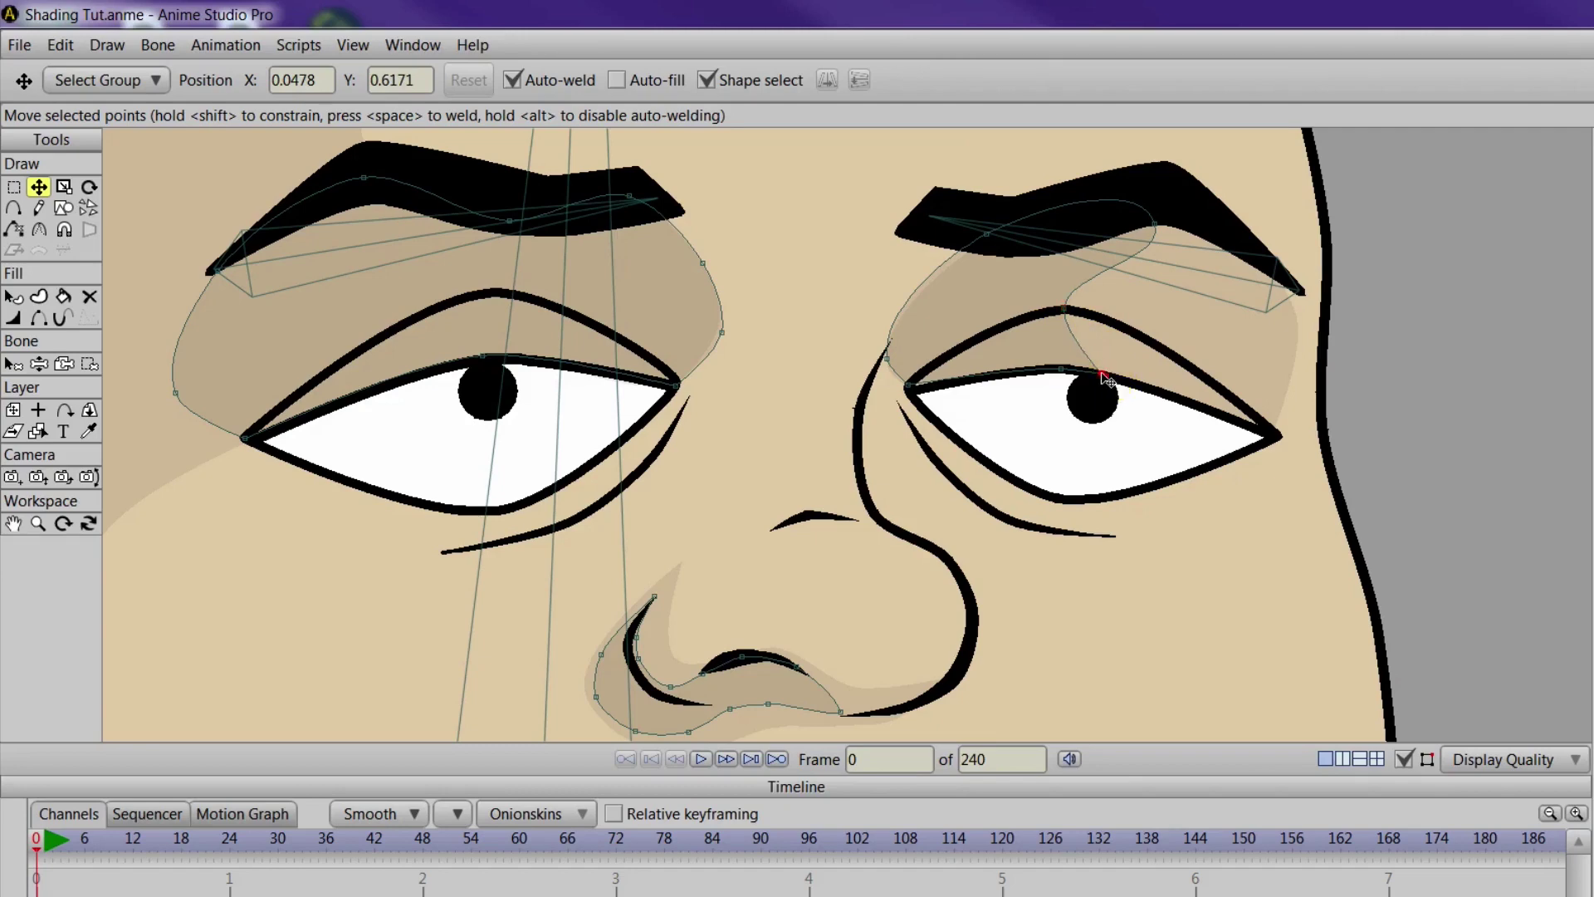
{"action": "left_click_drag", "start_coordinate": [1155, 225], "coordinate": [1112, 198]}
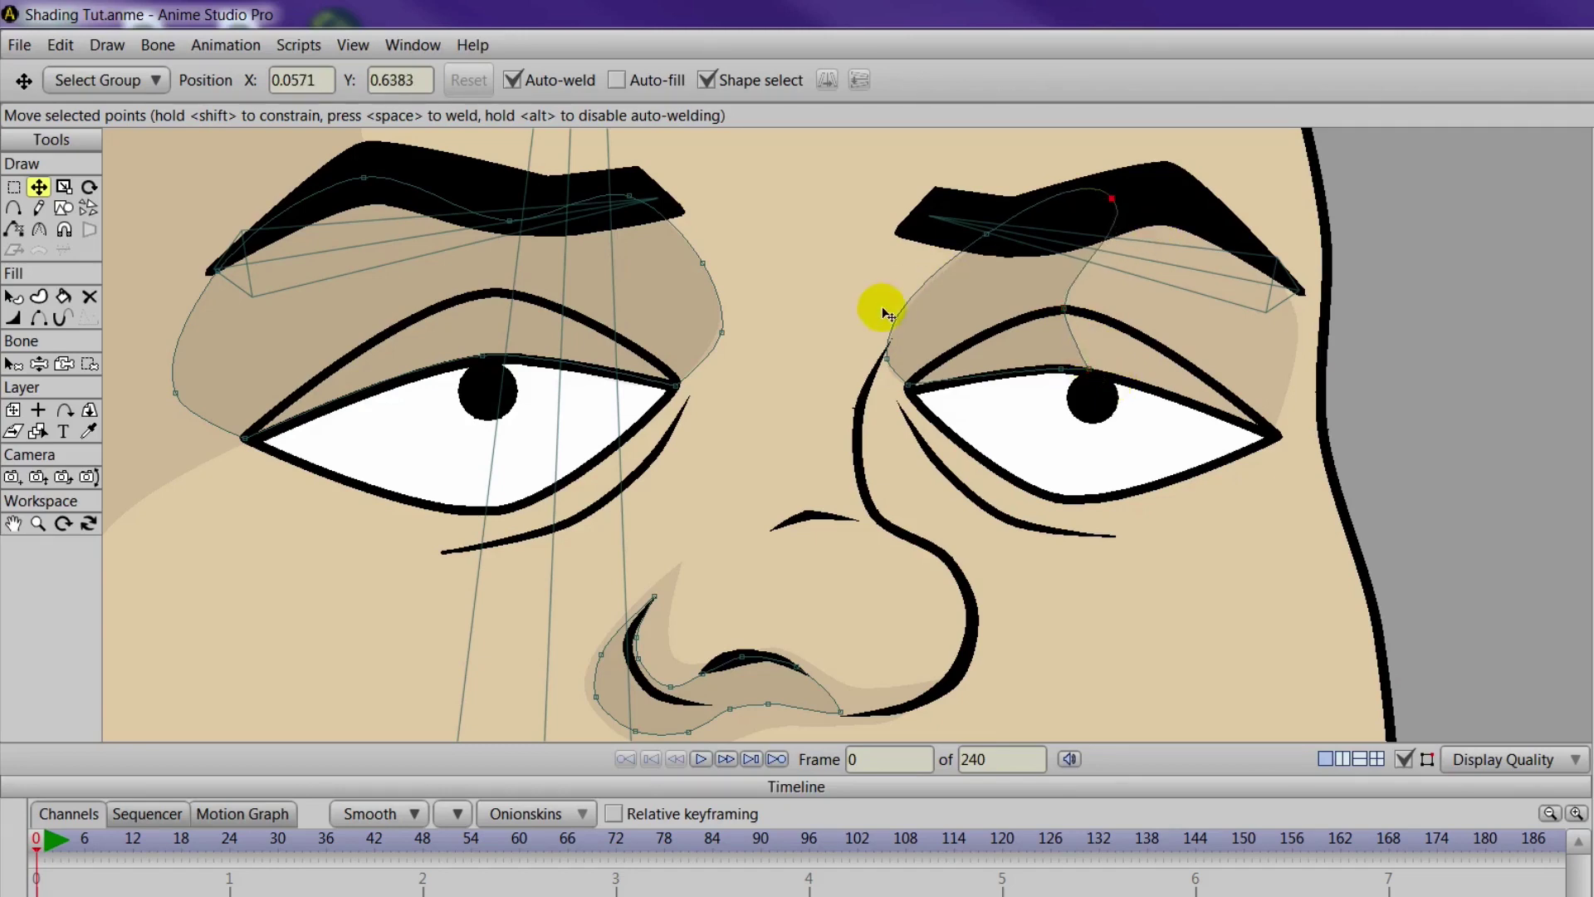
Add a point to the farther eye's shadow edge between the lid crease and upper lid, and position it to round the curve
{"action": "left_click", "coordinate": [13, 208]}
{"action": "left_click", "coordinate": [1071, 338]}
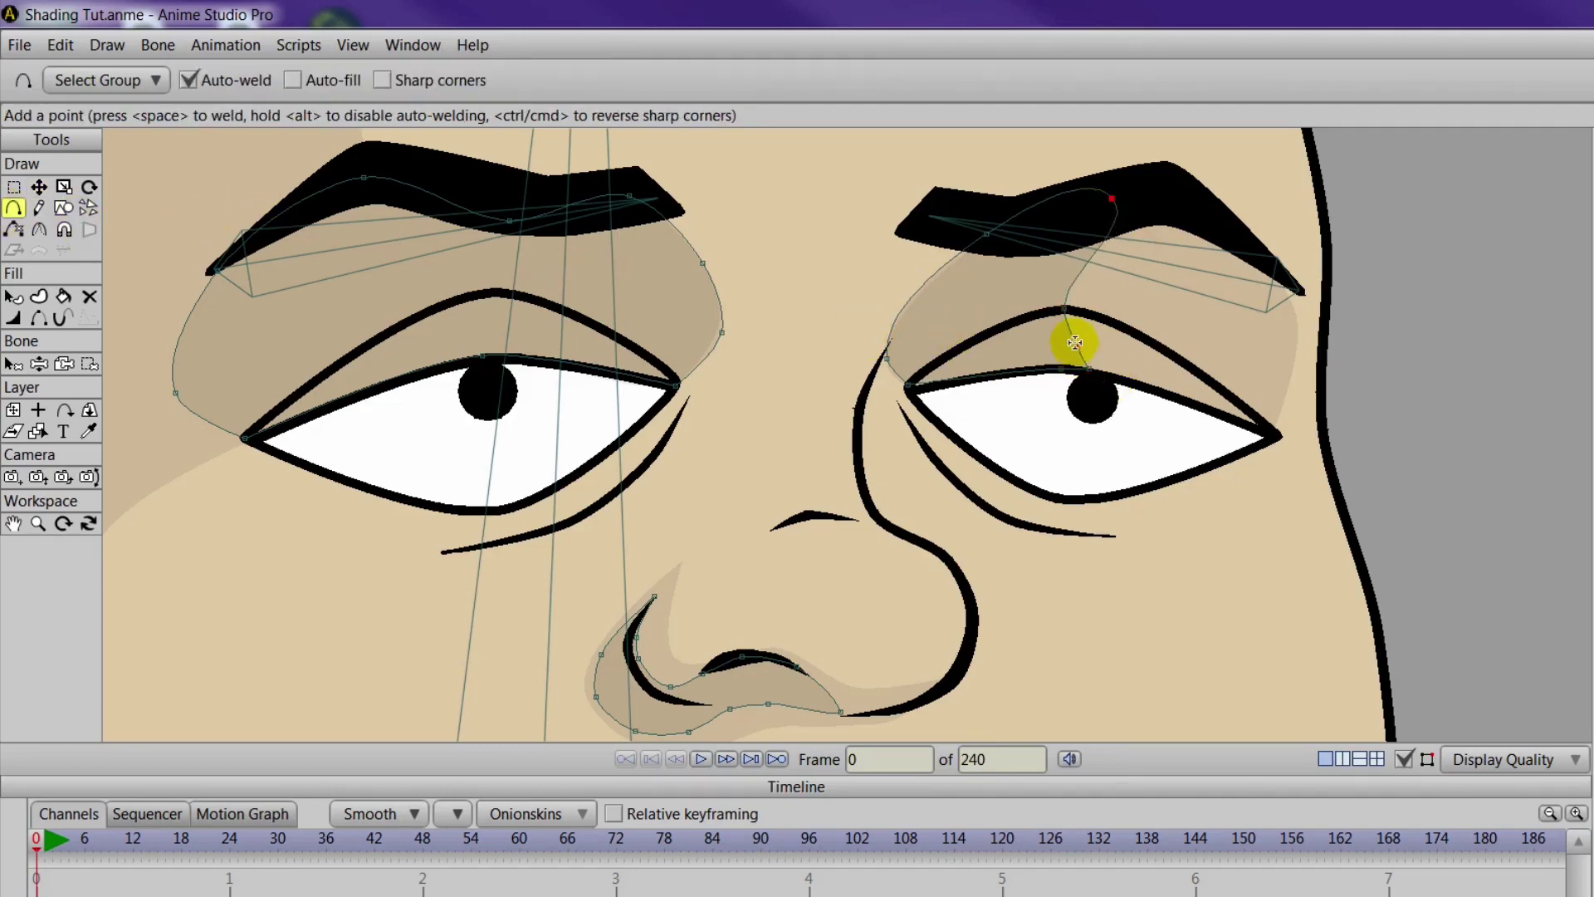
{"action": "left_click_drag", "start_coordinate": [1076, 339], "coordinate": [1084, 339]}
{"action": "left_click", "coordinate": [1159, 229]}
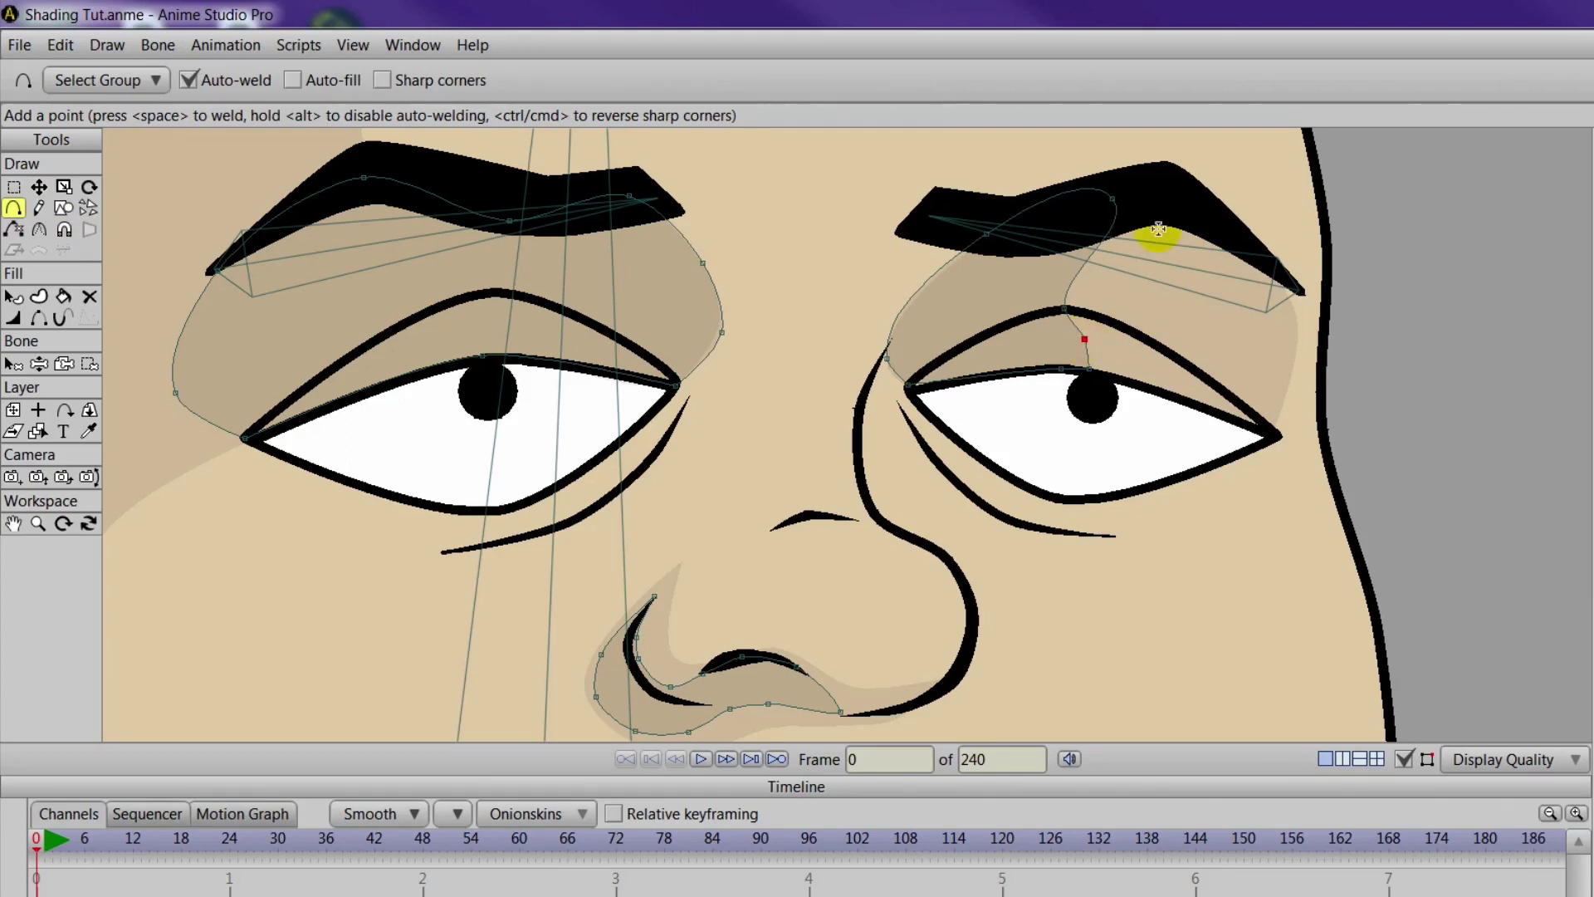
{"action": "scroll", "coordinate": [748, 391], "scroll_direction": "down", "scroll_amount": 3}
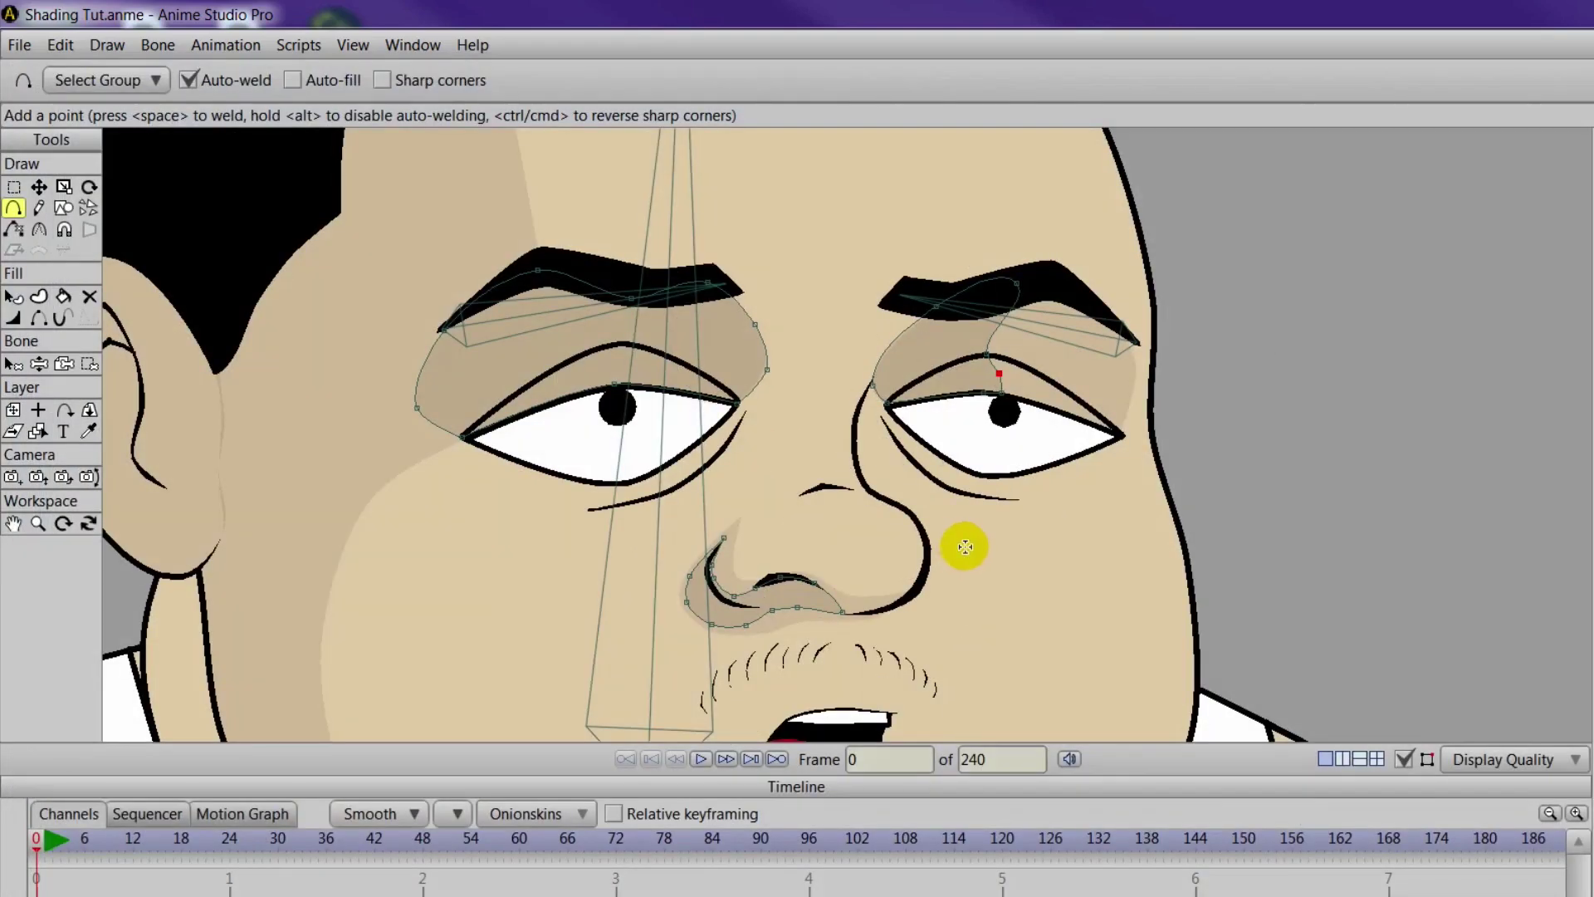
Pull the inner points of the shadow over the eye nearest the ear back so its edge runs from mid-eyebrow down to the pupil
{"action": "scroll", "coordinate": [963, 539], "scroll_direction": "up", "scroll_amount": 2}
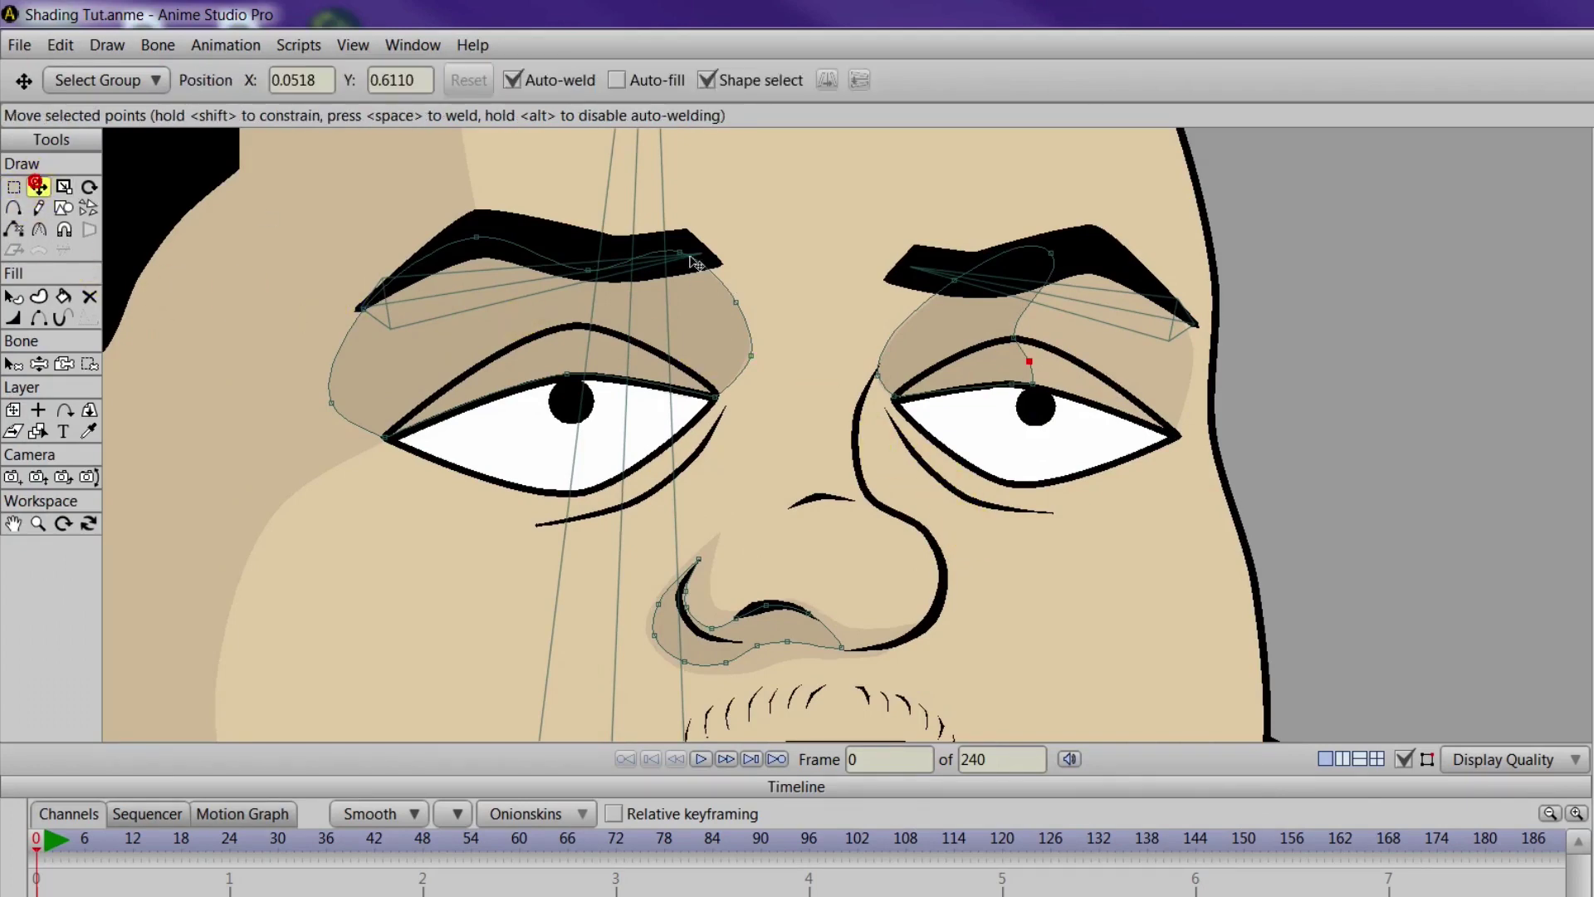
{"action": "left_click", "coordinate": [584, 274]}
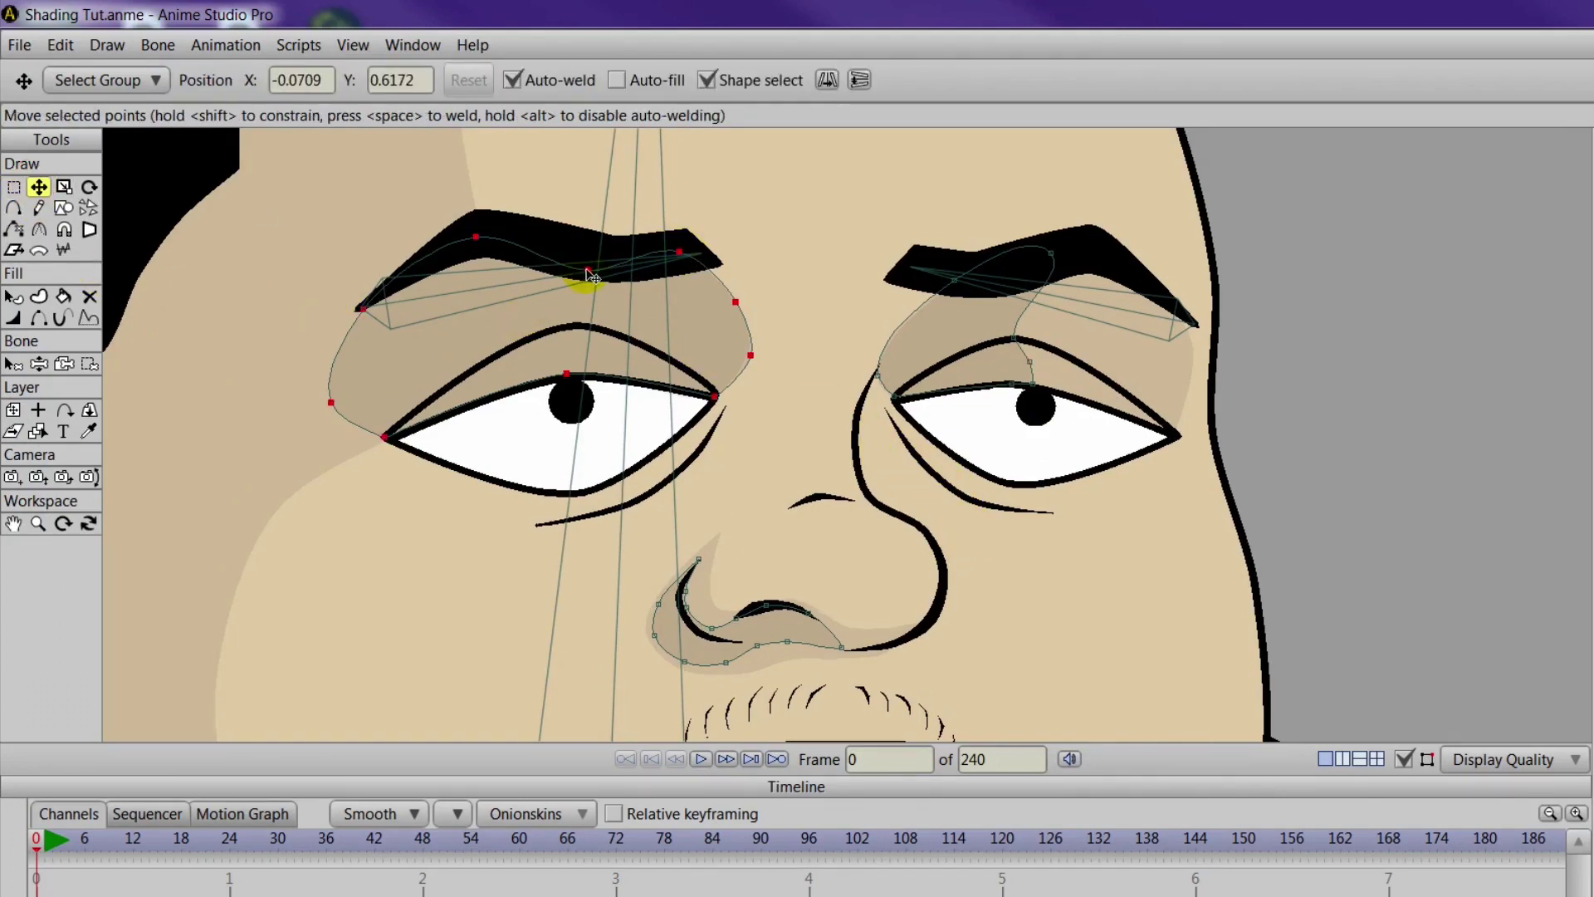
{"action": "left_click_drag", "start_coordinate": [587, 270], "coordinate": [501, 239]}
{"action": "left_click_drag", "start_coordinate": [679, 250], "coordinate": [547, 260]}
{"action": "left_click_drag", "start_coordinate": [738, 305], "coordinate": [585, 284]}
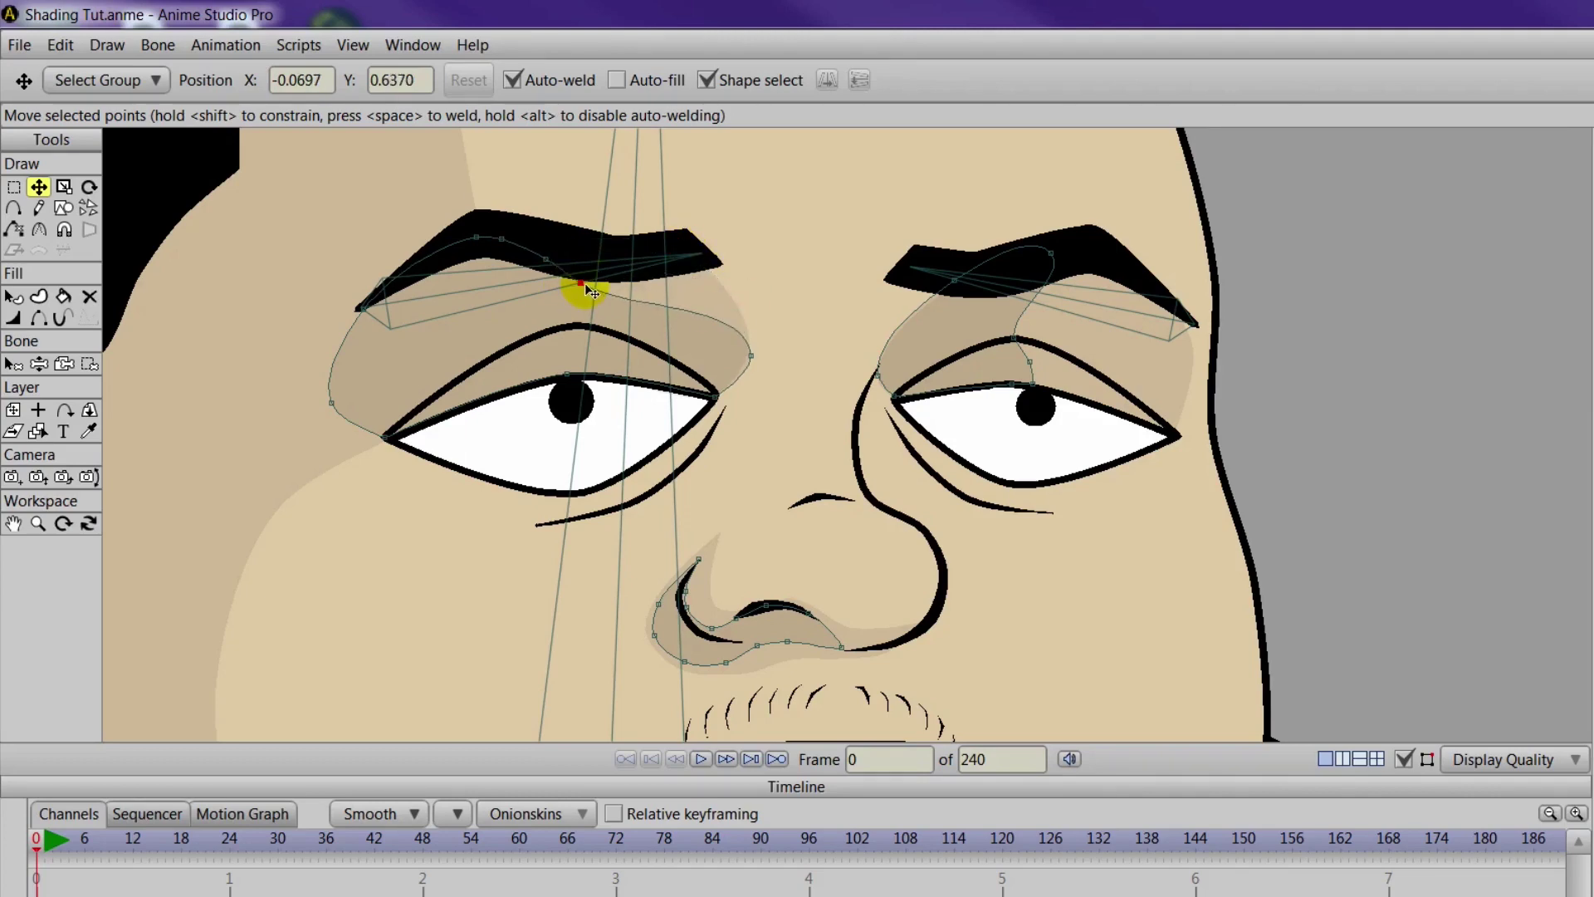
{"action": "left_click", "coordinate": [761, 358]}
{"action": "left_click_drag", "start_coordinate": [761, 359], "coordinate": [545, 376]}
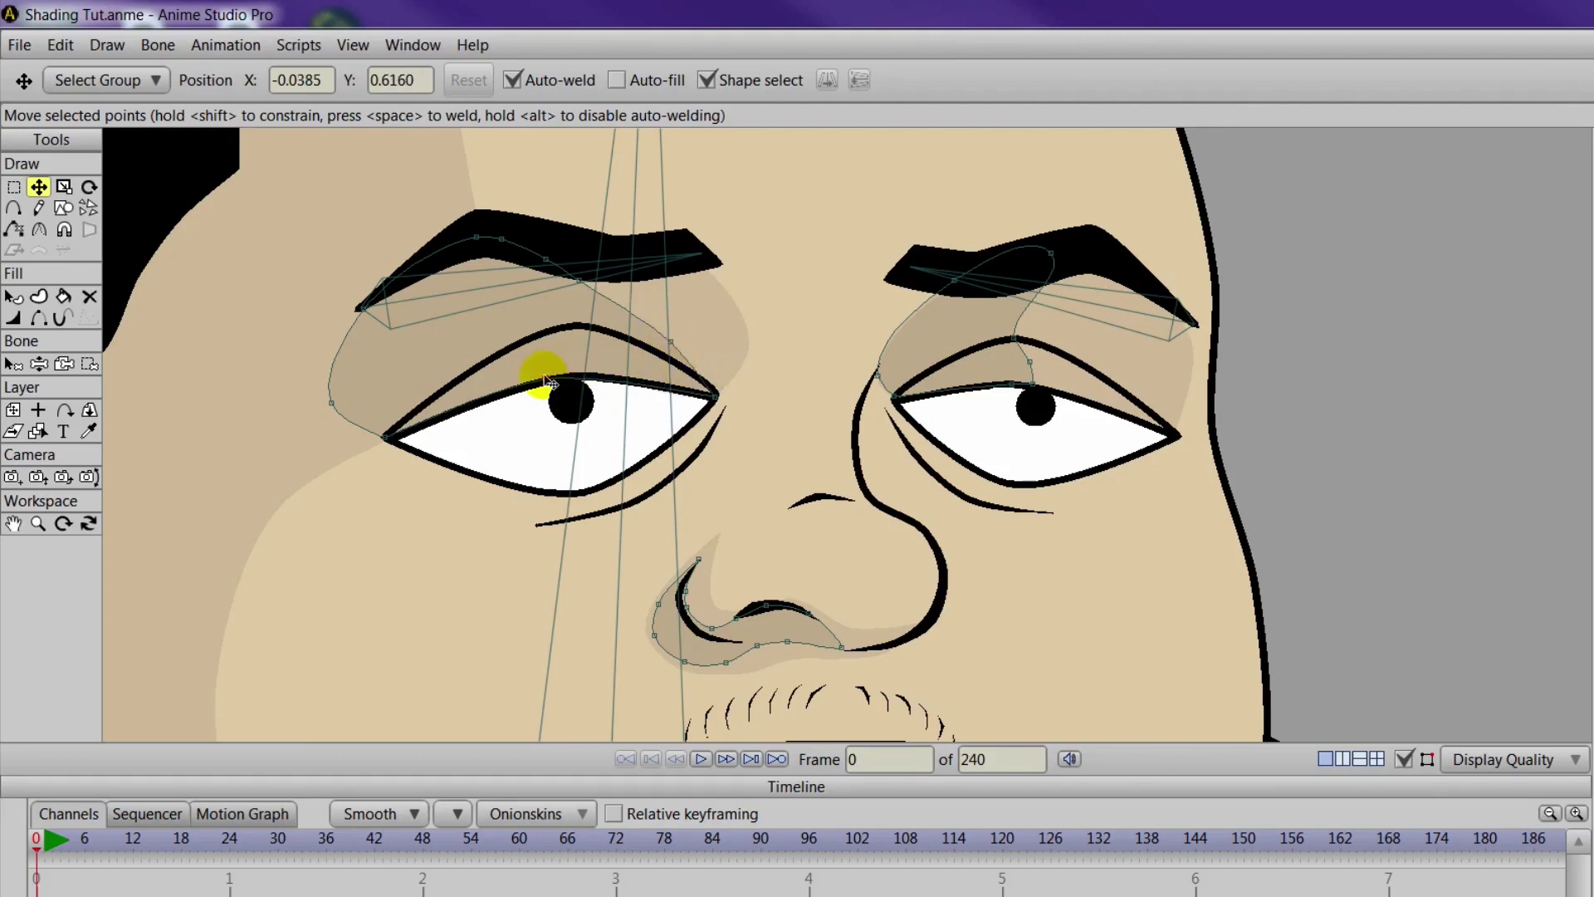
{"action": "left_click_drag", "start_coordinate": [714, 396], "coordinate": [571, 371]}
{"action": "left_click_drag", "start_coordinate": [668, 342], "coordinate": [573, 374]}
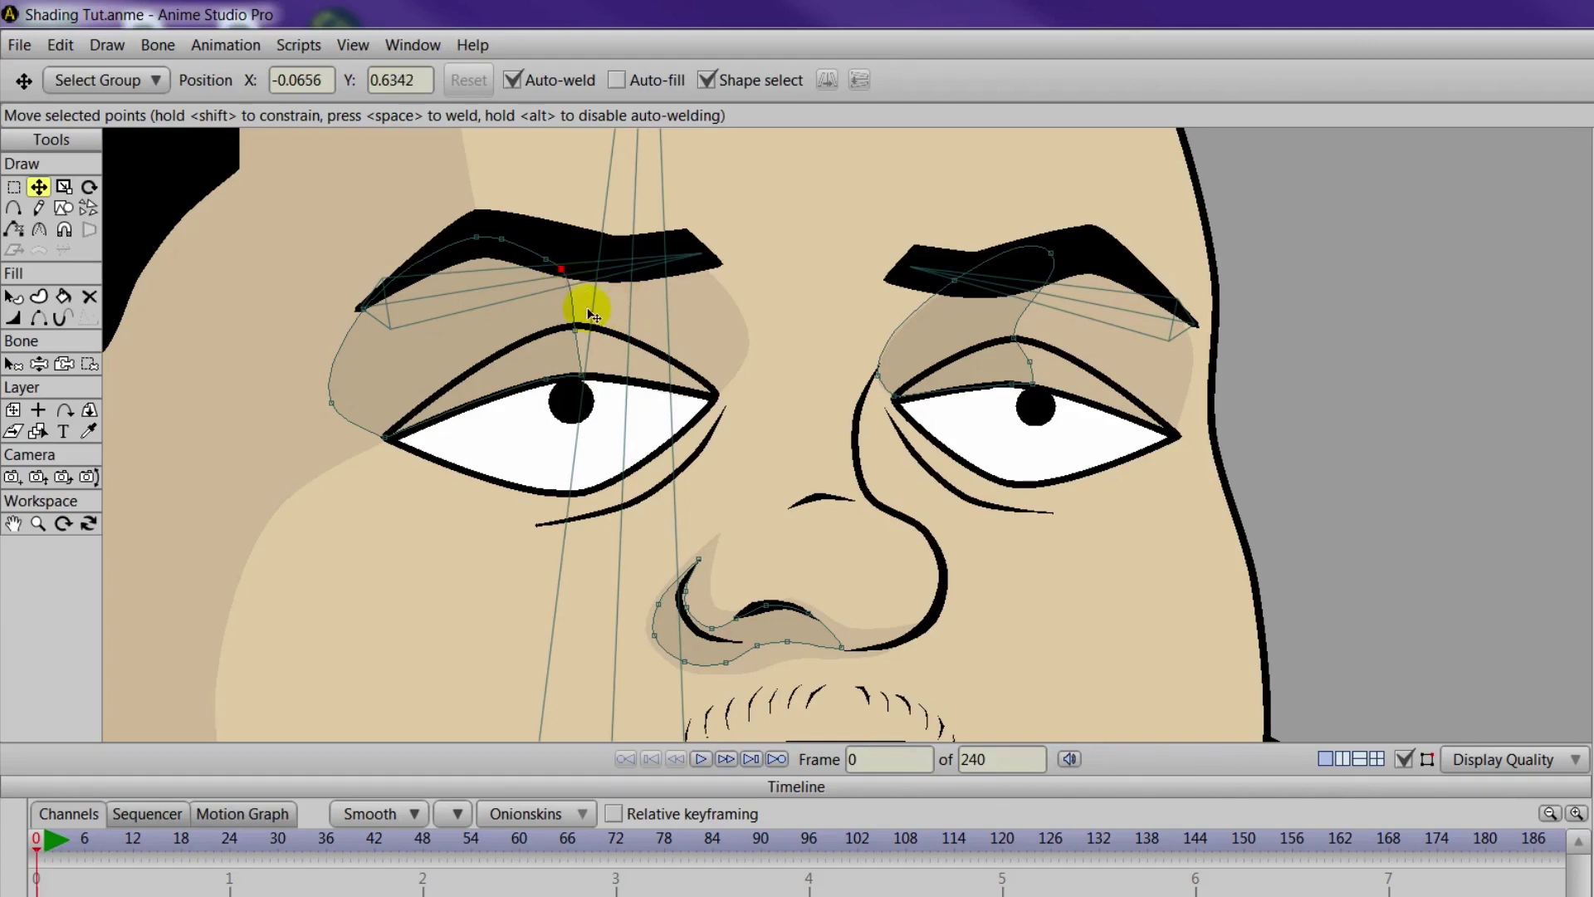
Add points to that shadow's inner edge, one below the lid crease and one just under the eyebrow
{"action": "left_click", "coordinate": [14, 207]}
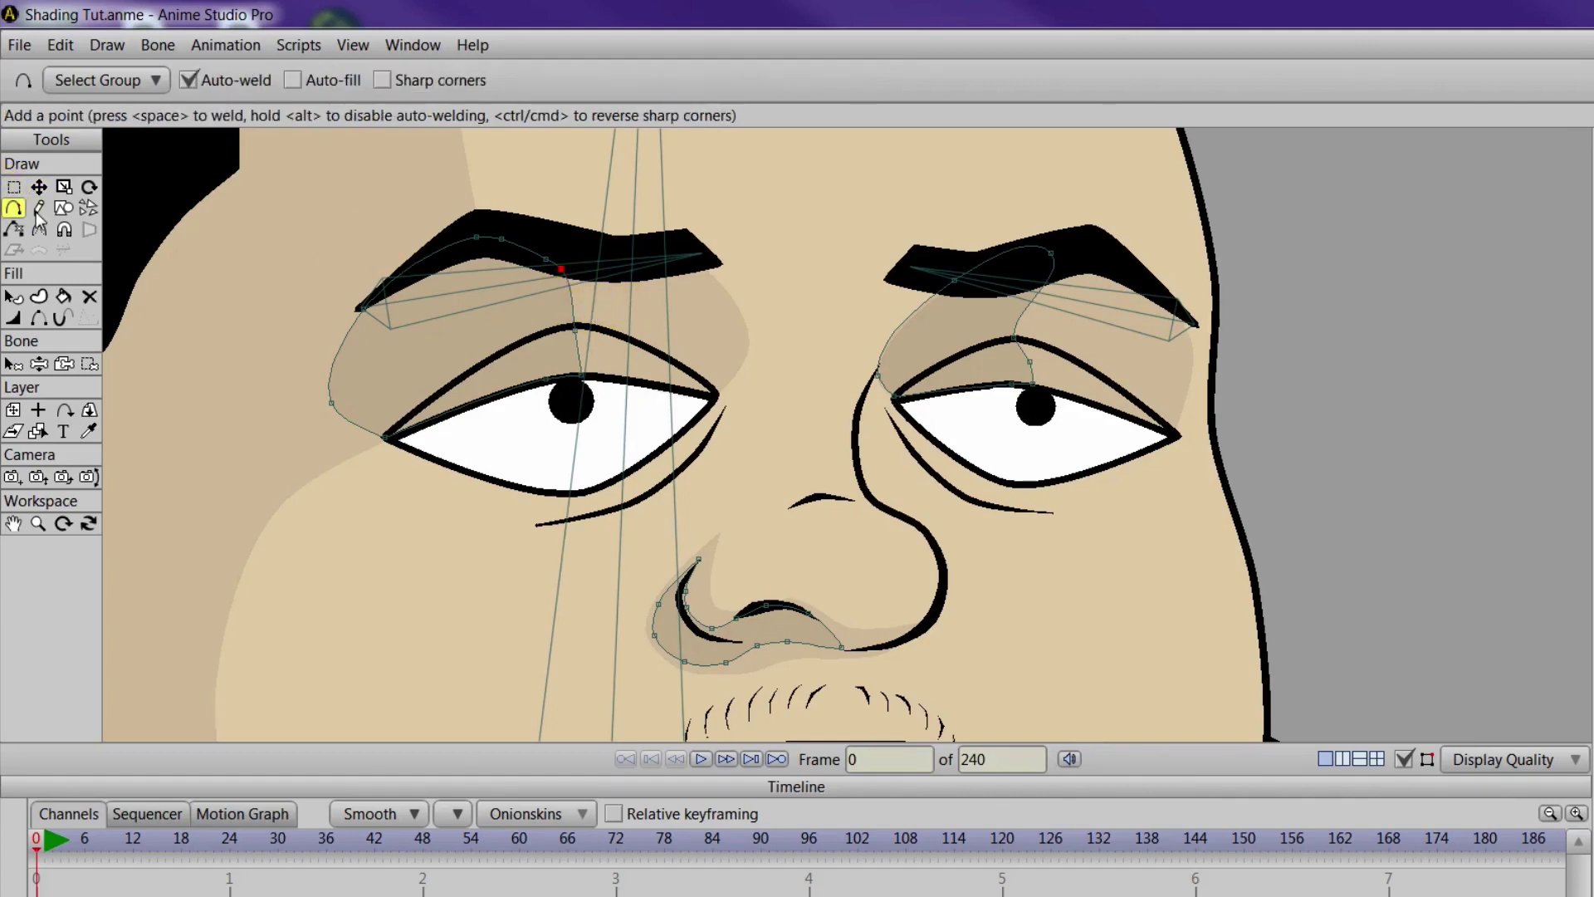
{"action": "left_click", "coordinate": [577, 352]}
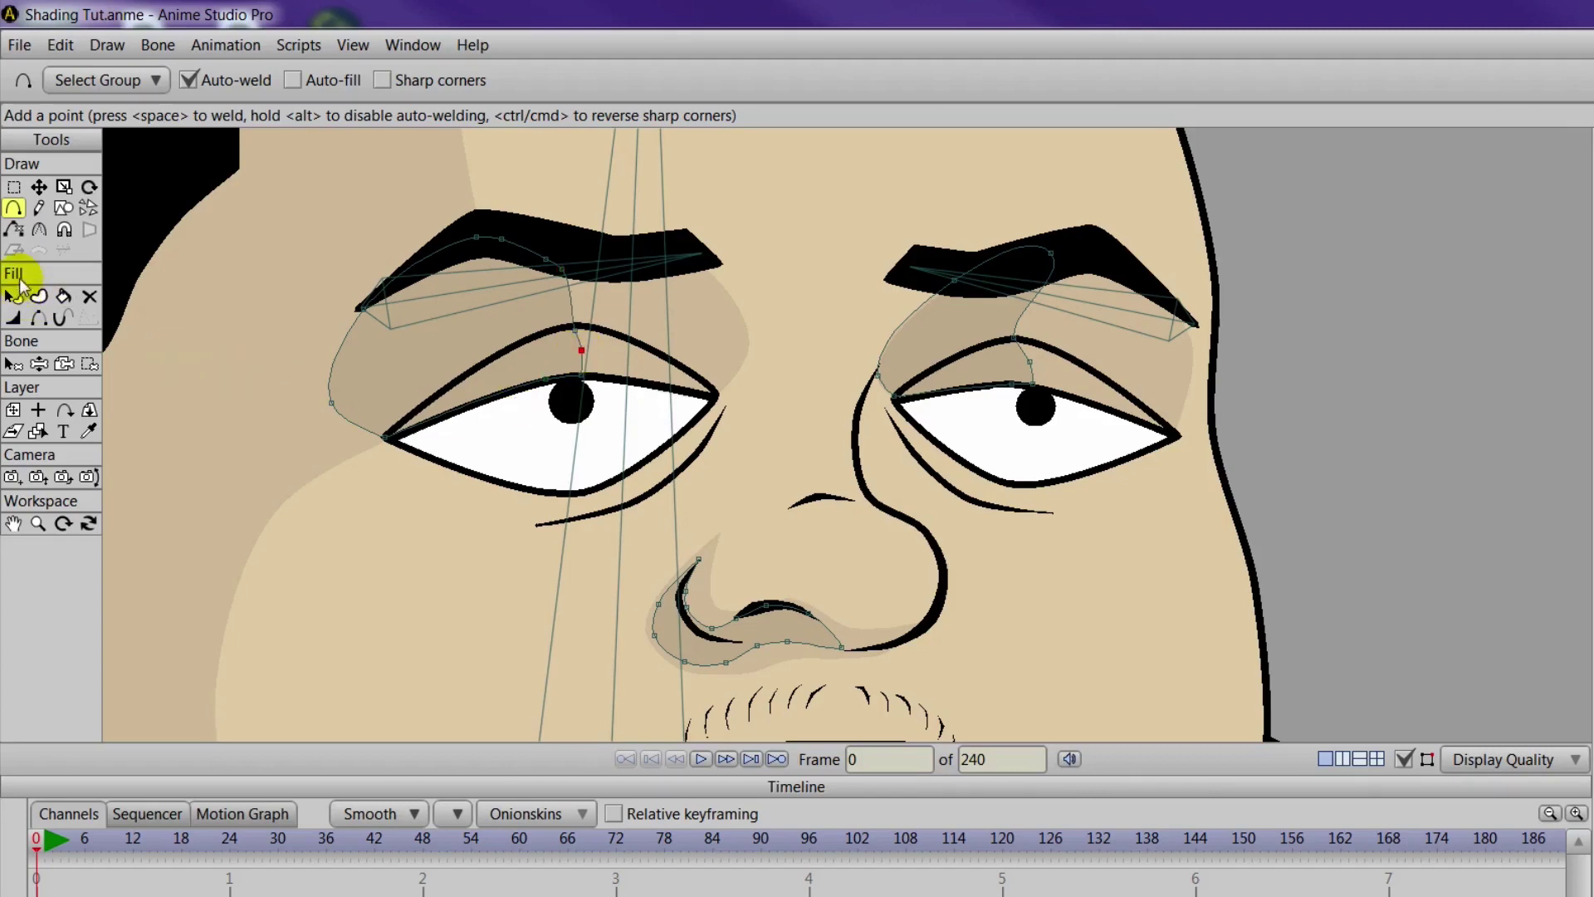
{"action": "left_click", "coordinate": [39, 229]}
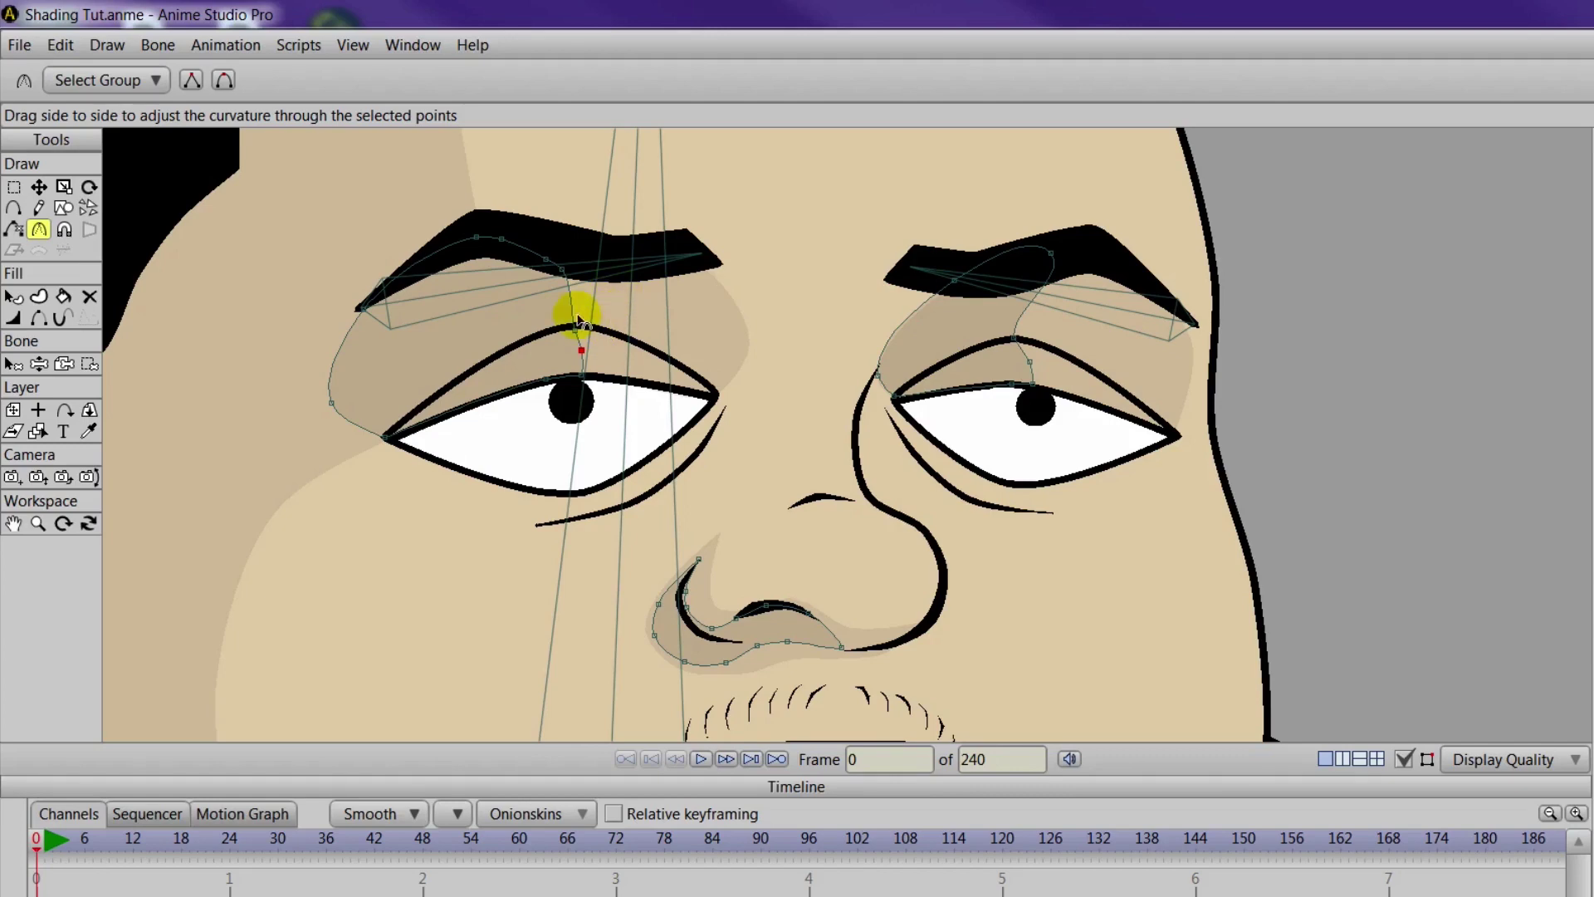
{"action": "left_click", "coordinate": [13, 208]}
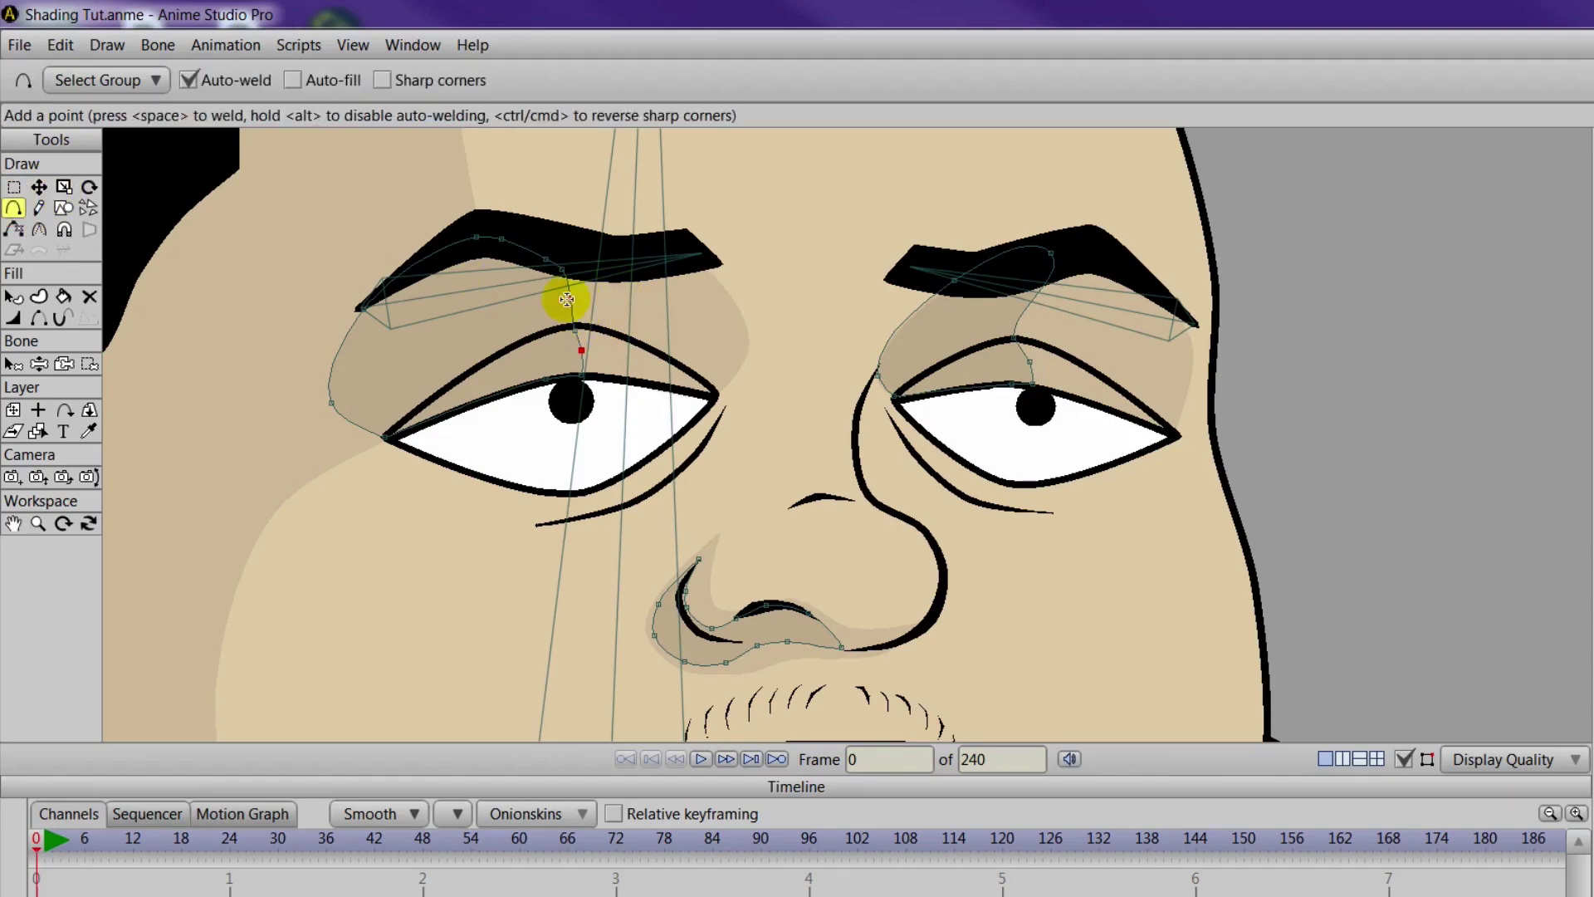
Preview the reshaped eye shadows in a render and return to the drawing
{"action": "scroll", "coordinate": [755, 406], "scroll_direction": "down", "scroll_amount": 2}
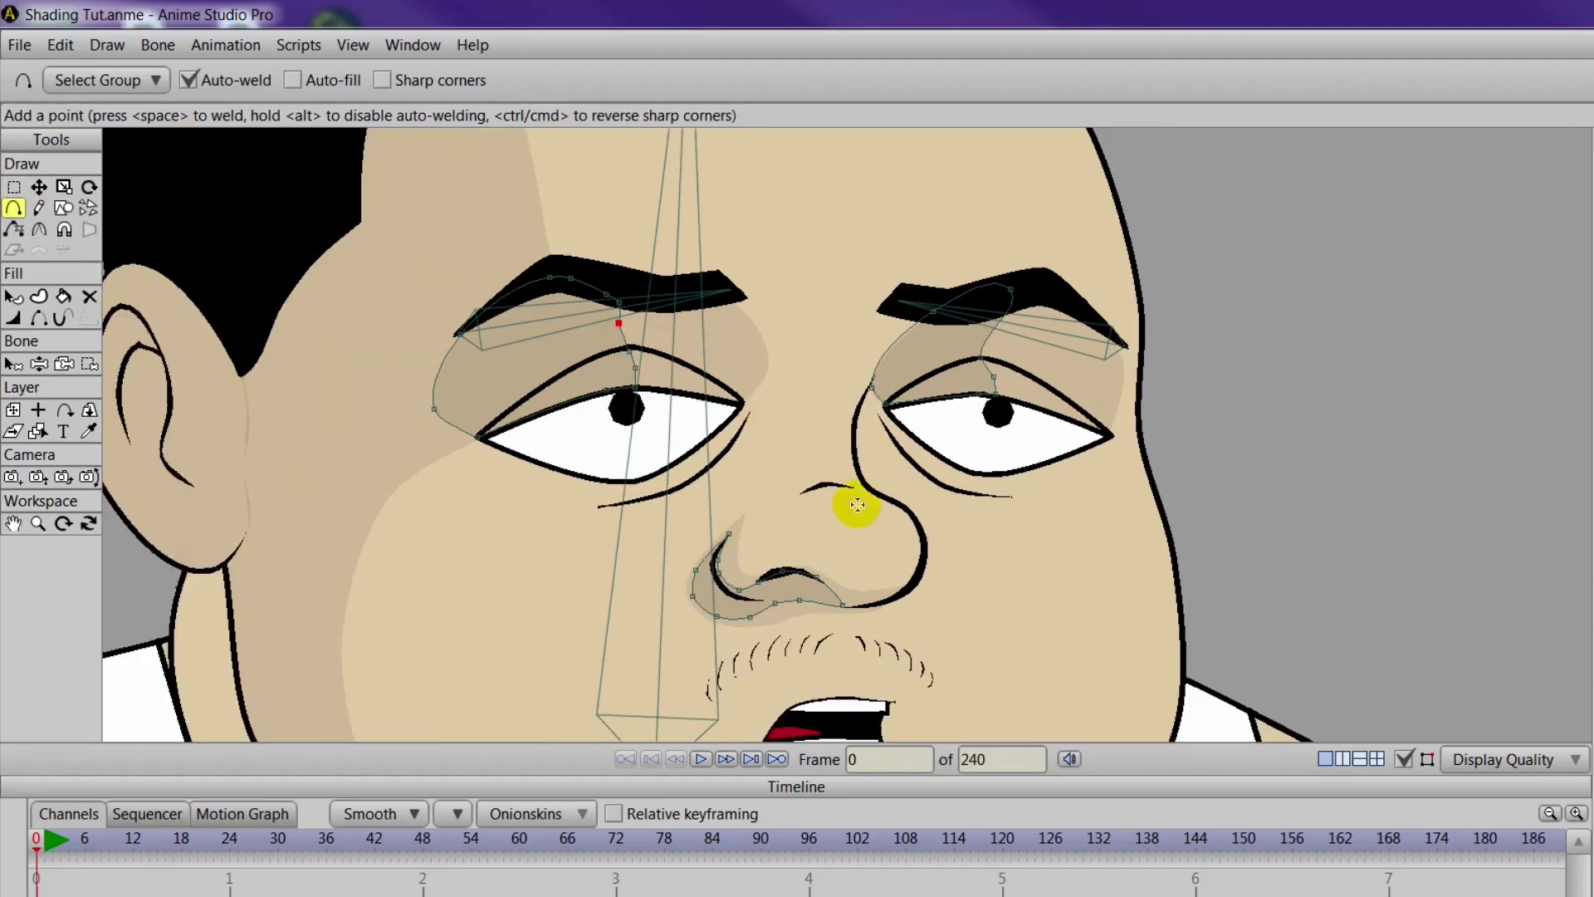
{"action": "left_click_drag", "start_coordinate": [977, 603], "coordinate": [1014, 543]}
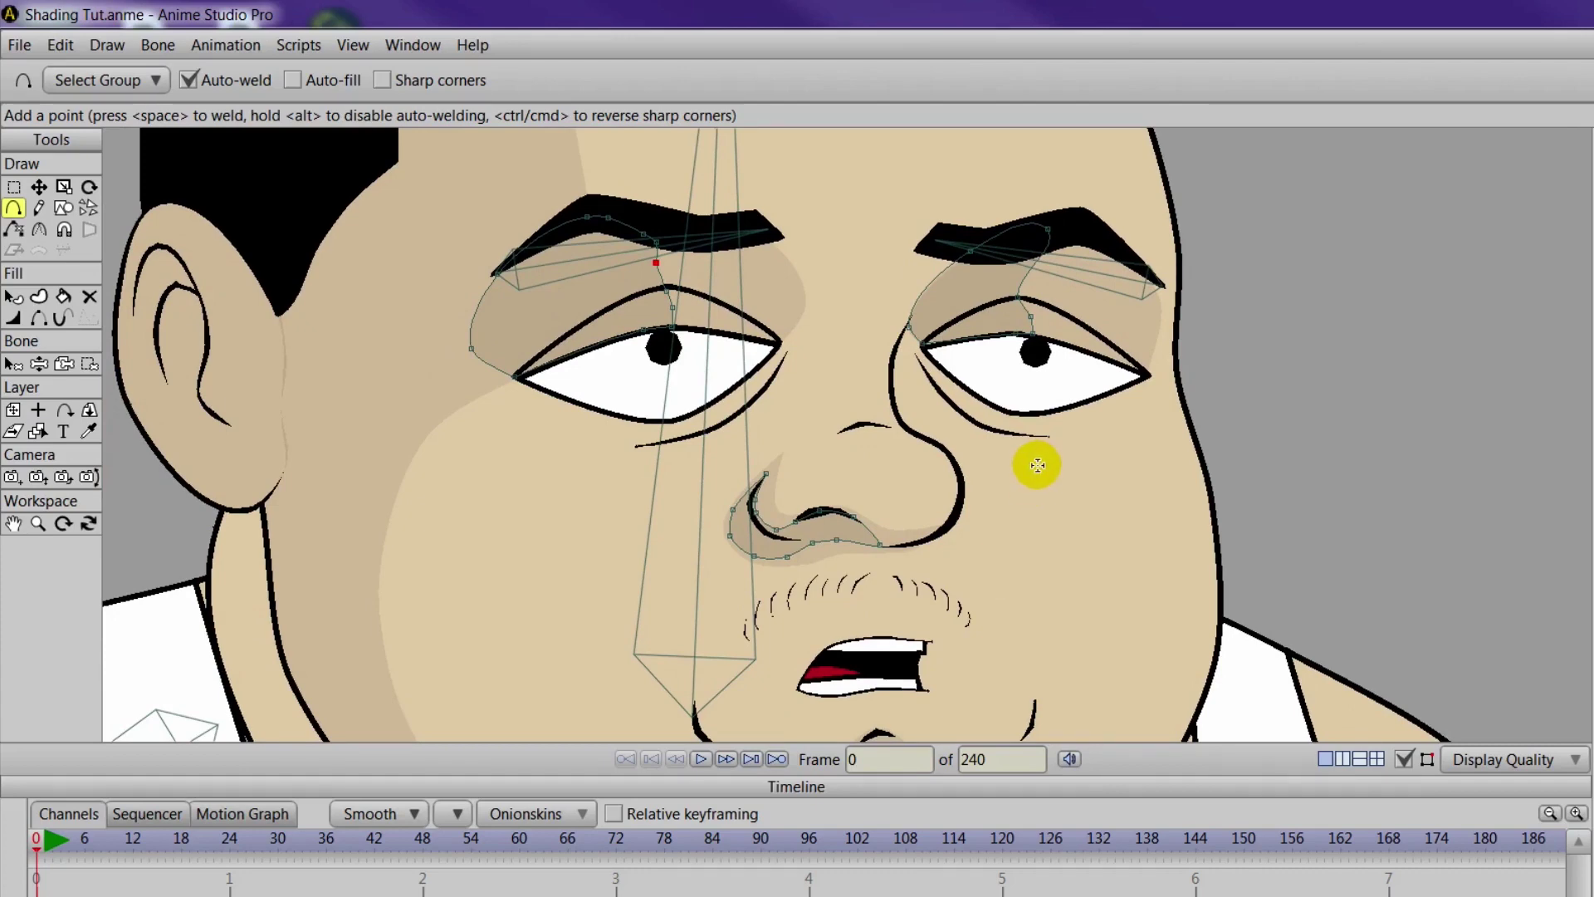
{"action": "key", "text": "ctrl+r"}
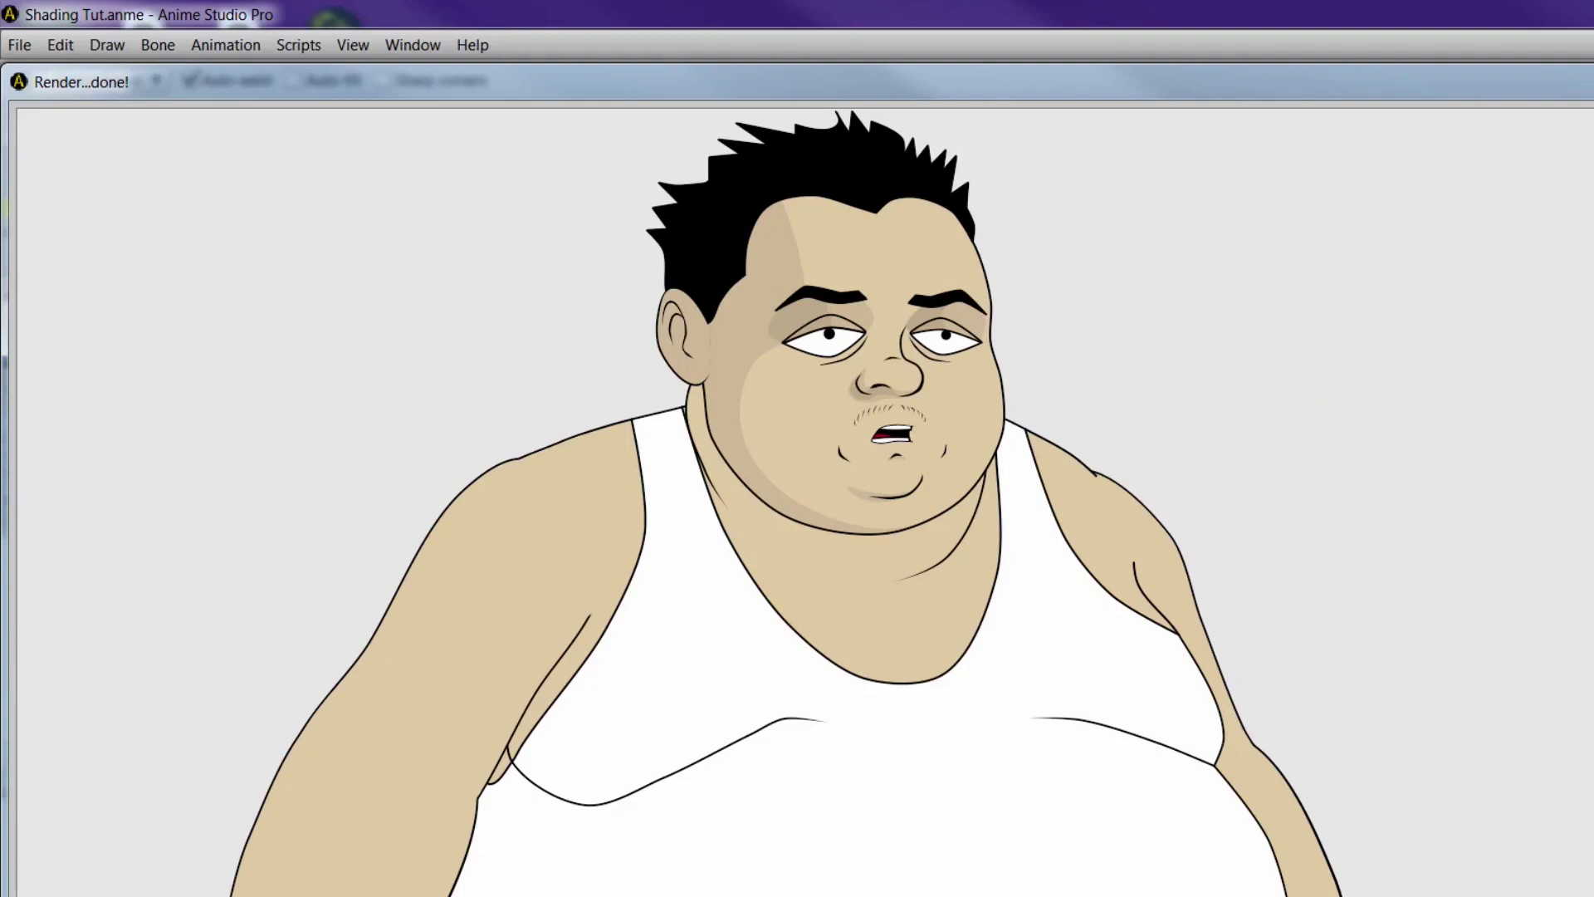
{"action": "key", "text": "Escape"}
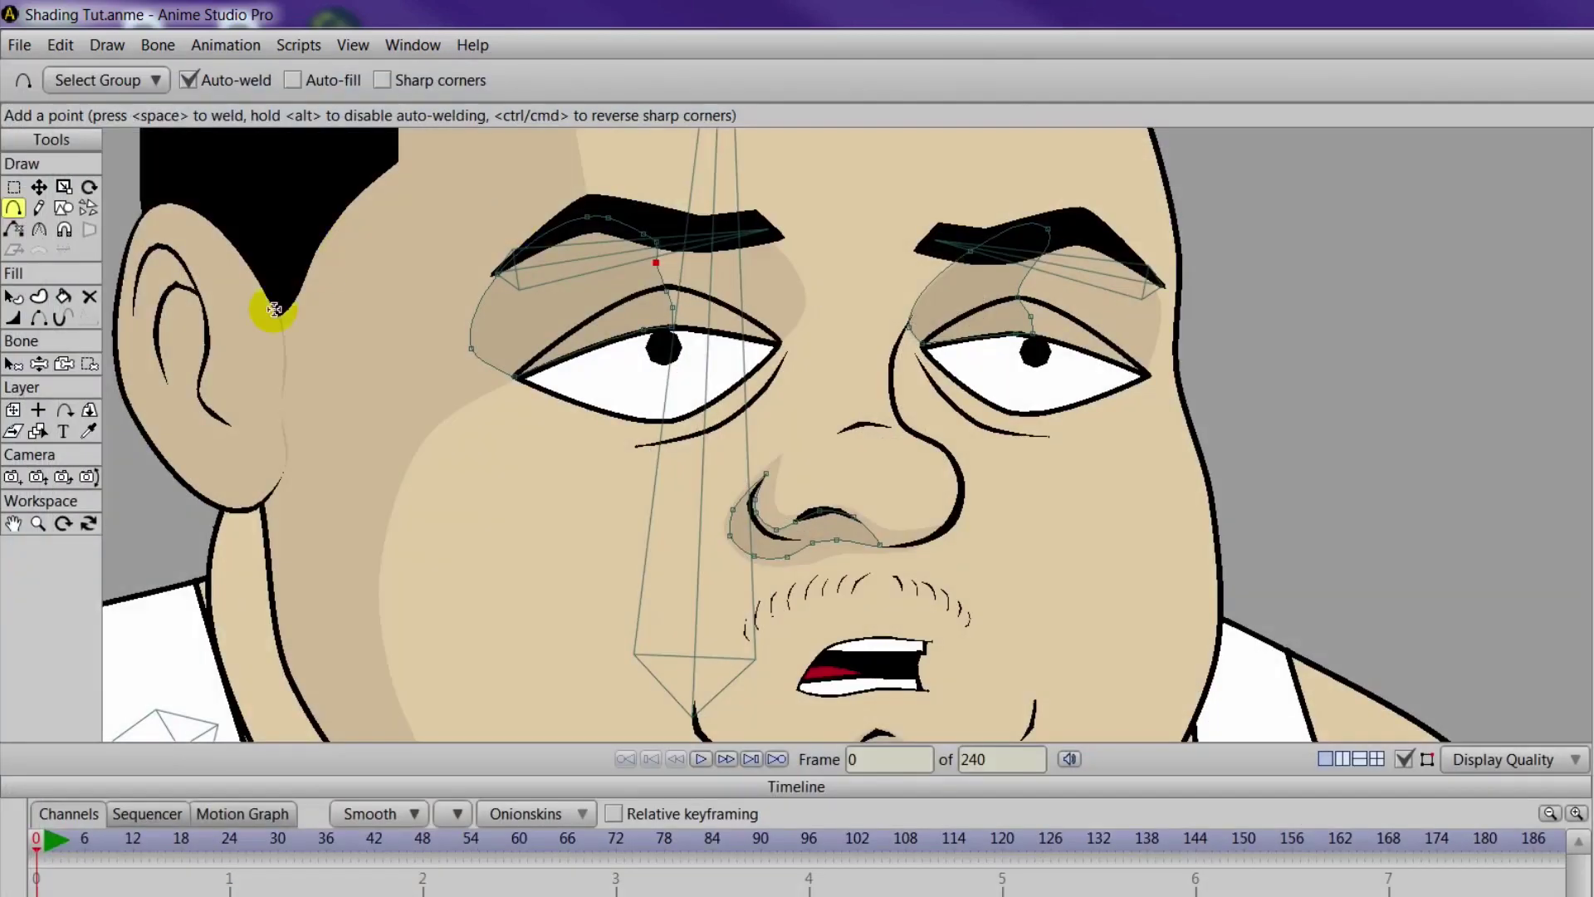
Set the soft edge blur radius to 3 for the shadow over the eye nearest the ear
{"action": "left_click", "coordinate": [10, 296]}
{"action": "left_click", "coordinate": [552, 308]}
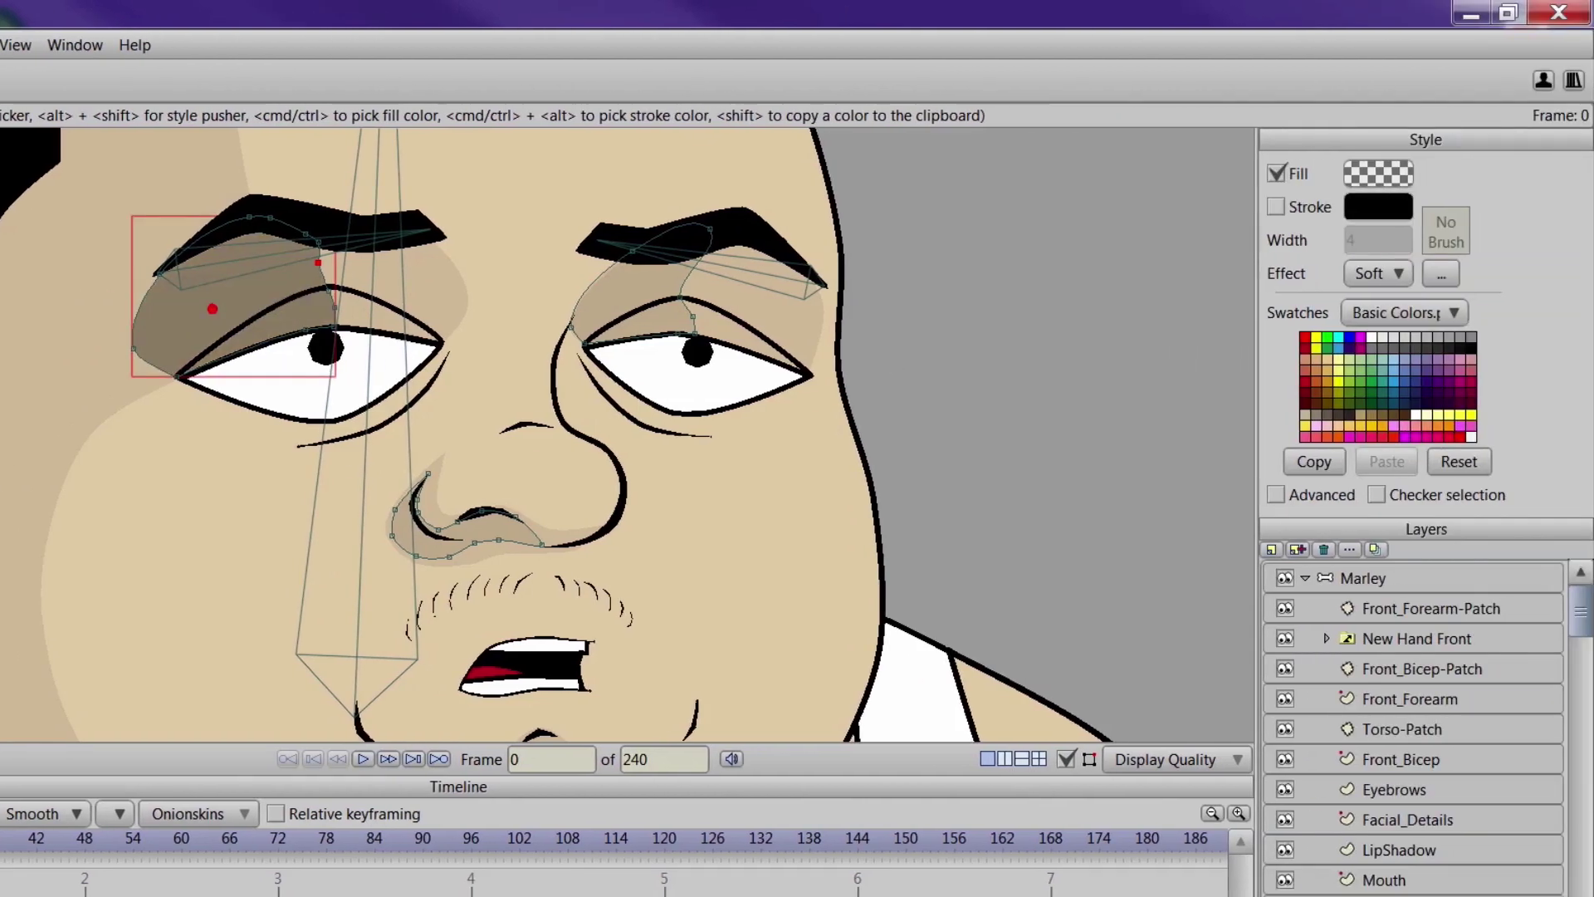
{"action": "left_click", "coordinate": [1440, 274]}
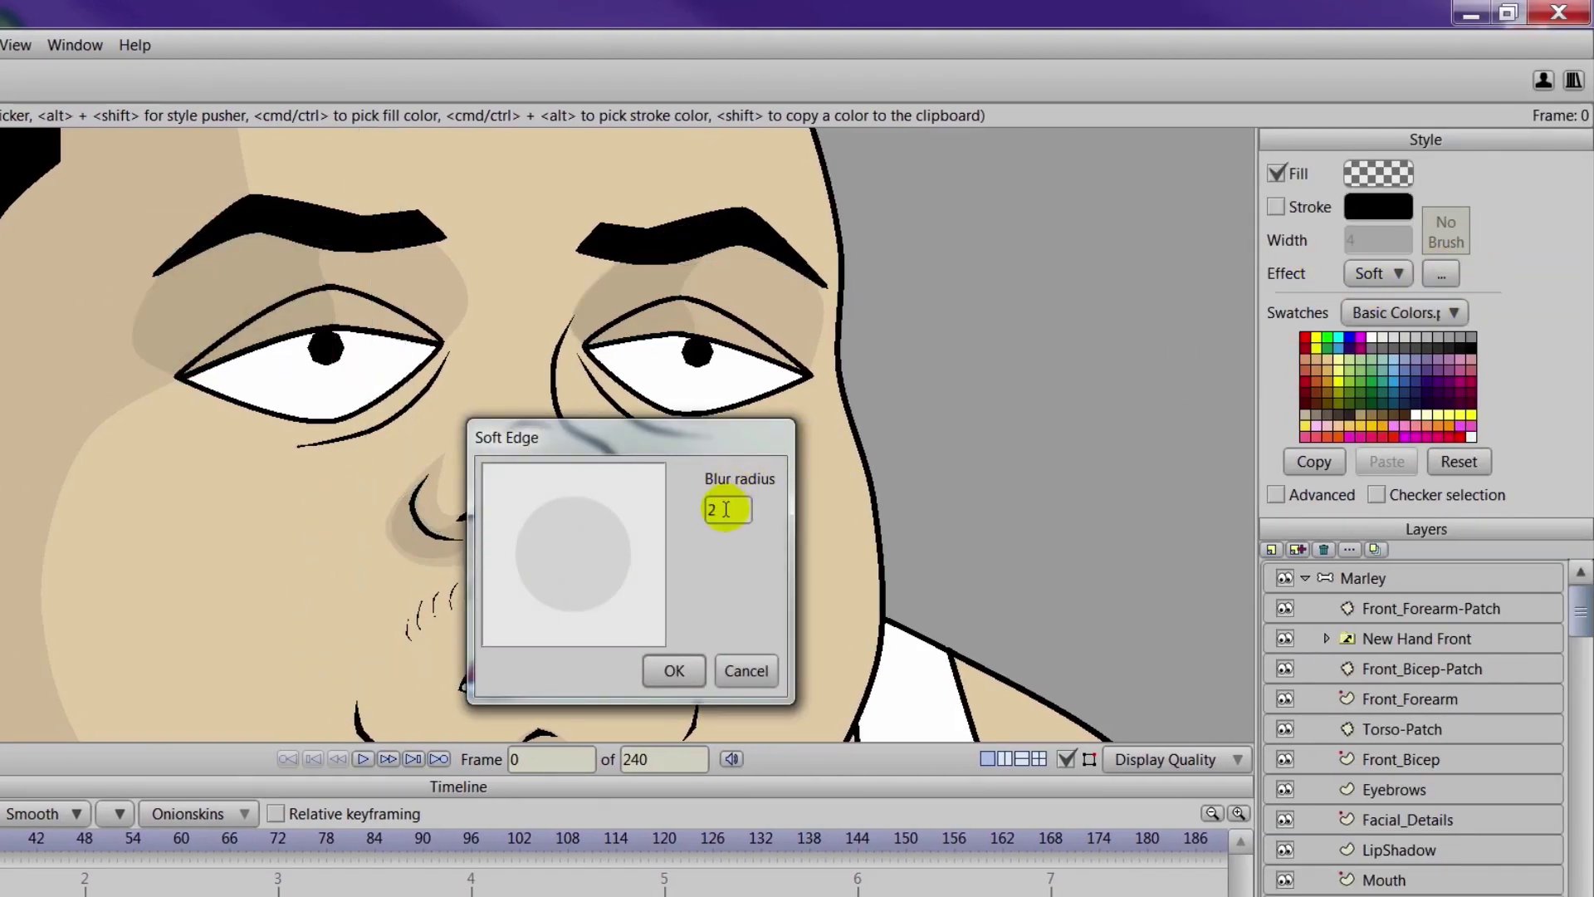
{"action": "type", "text": "2"}
{"action": "left_click", "coordinate": [671, 665]}
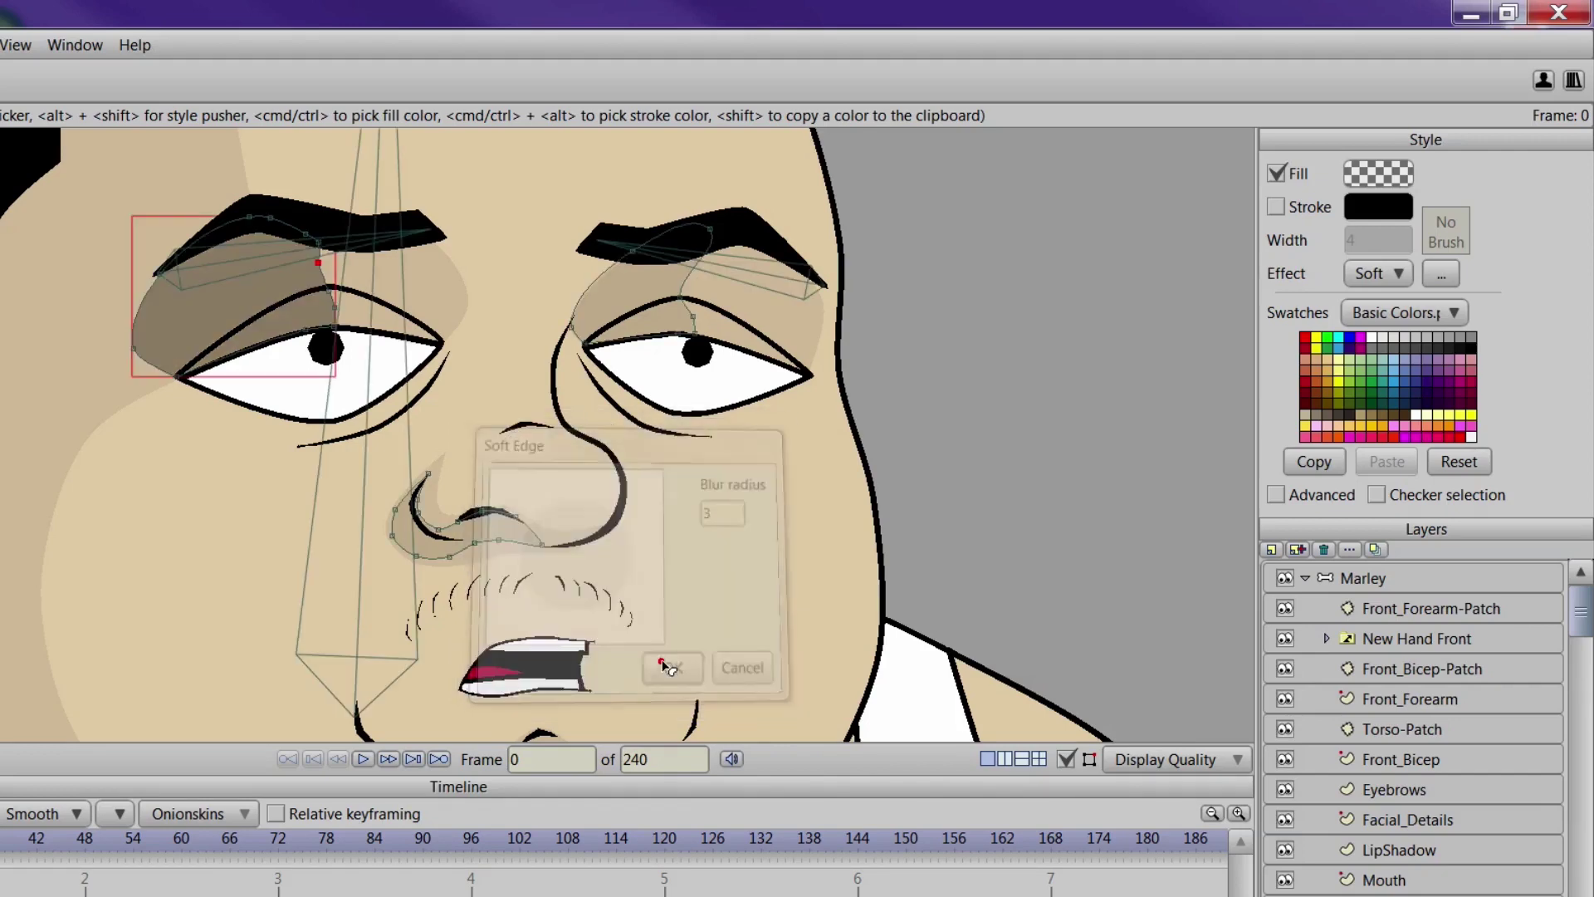
Copy the softened shadow's style to the shadow over the other eye and preview the result in a render
{"action": "left_click", "coordinate": [1315, 459]}
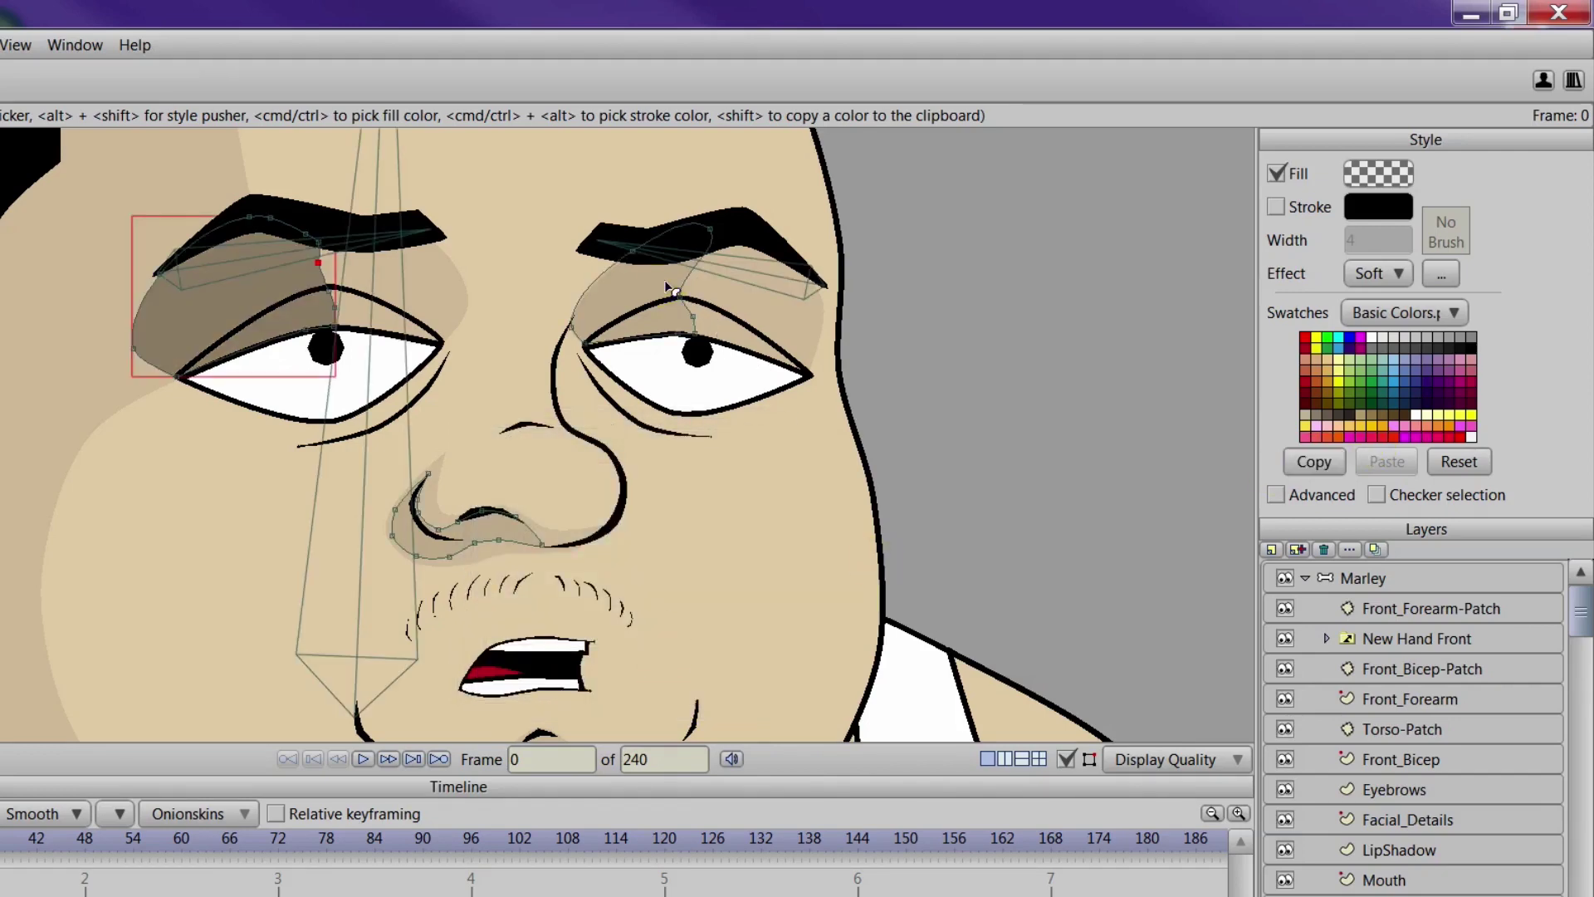
{"action": "left_click", "coordinate": [671, 288]}
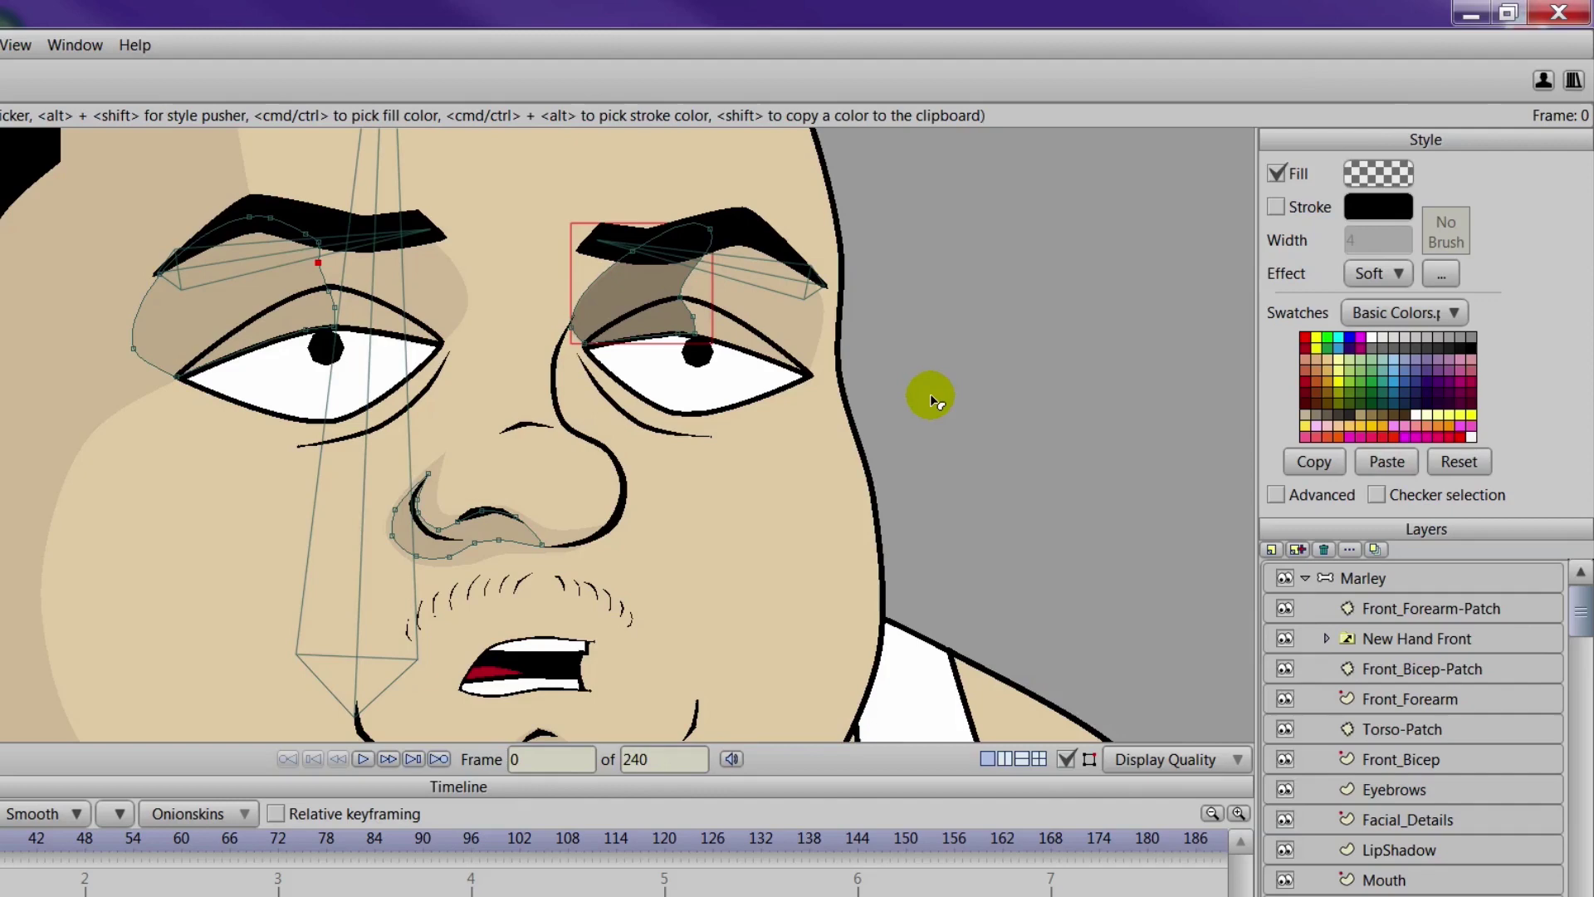
{"action": "key", "text": "ctrl+r"}
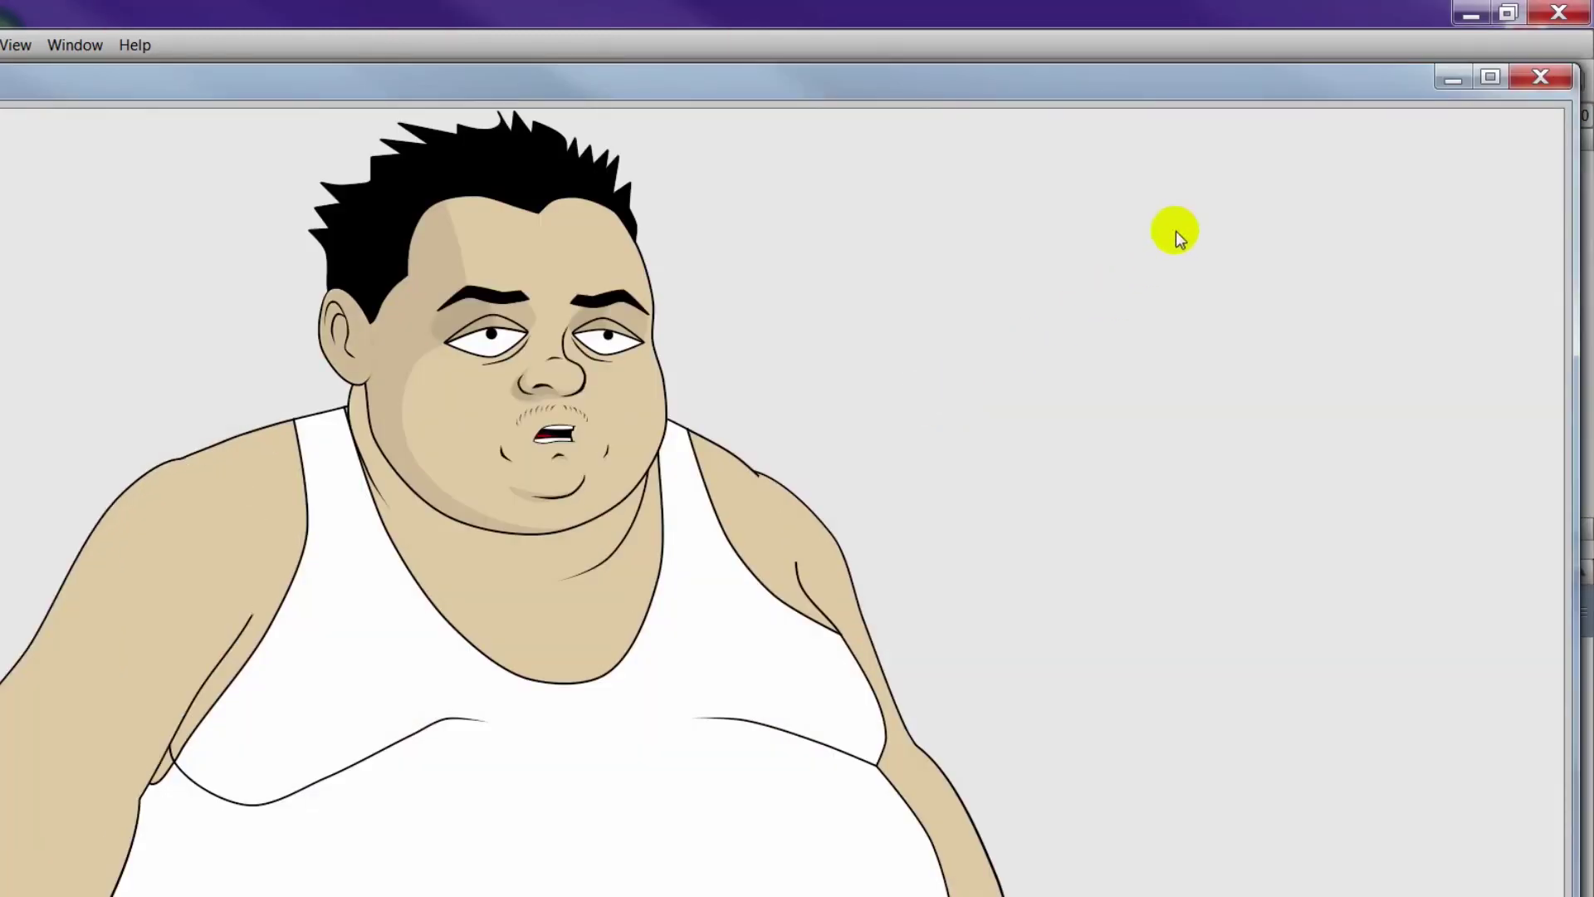
{"action": "left_click", "coordinate": [1542, 78]}
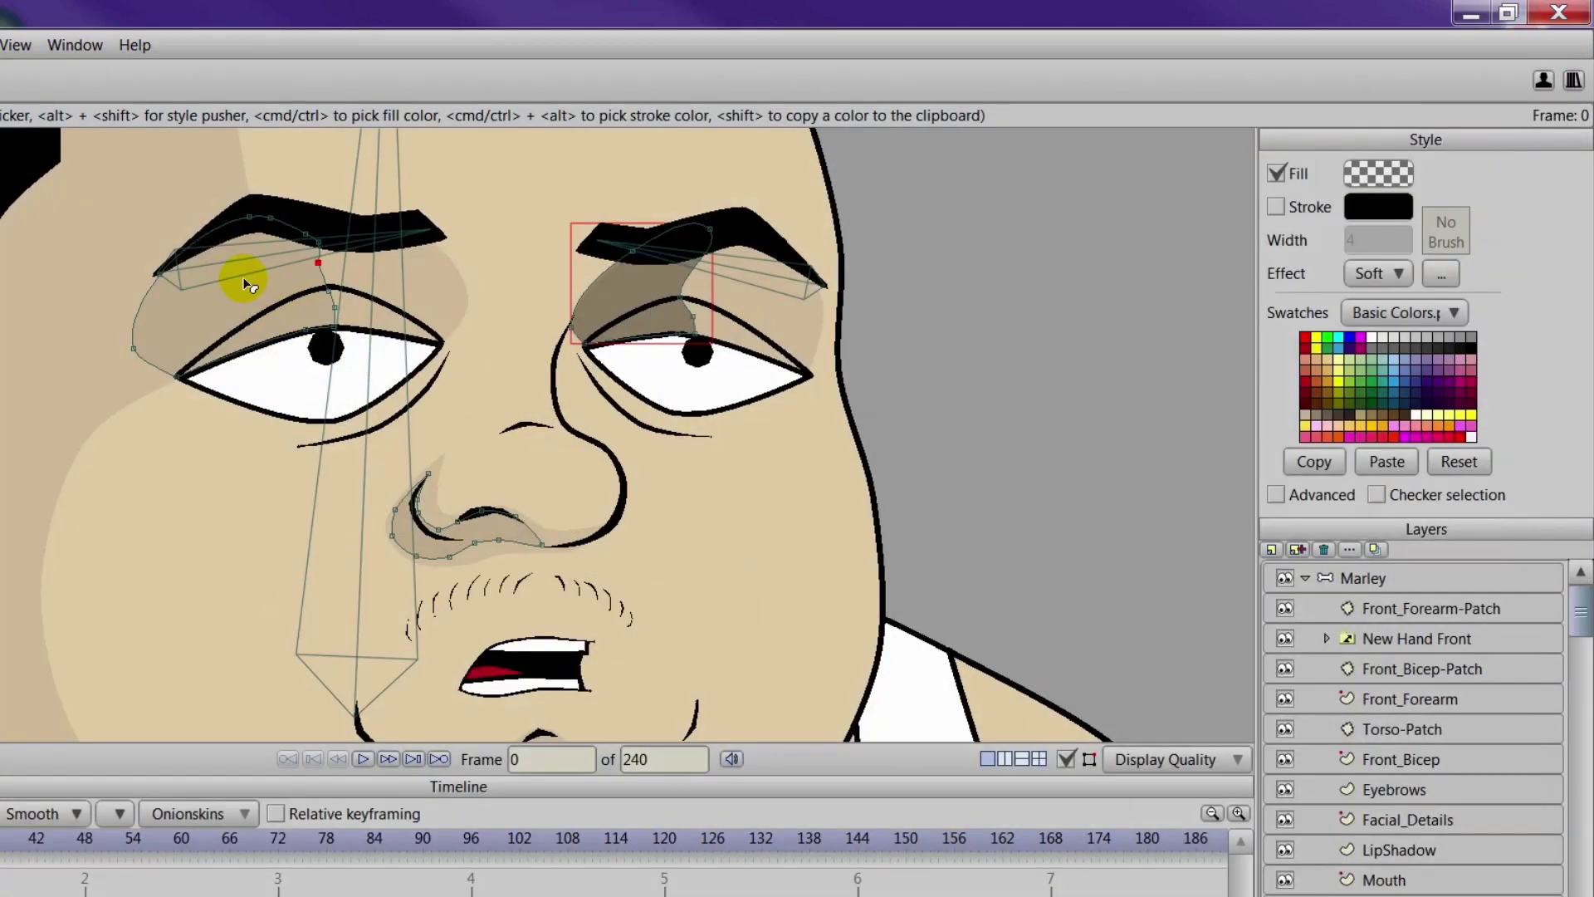
Set the fill alpha to 10 for the darker shadow over the eye nearest the ear
{"action": "left_click", "coordinate": [245, 280]}
{"action": "left_click", "coordinate": [1390, 173]}
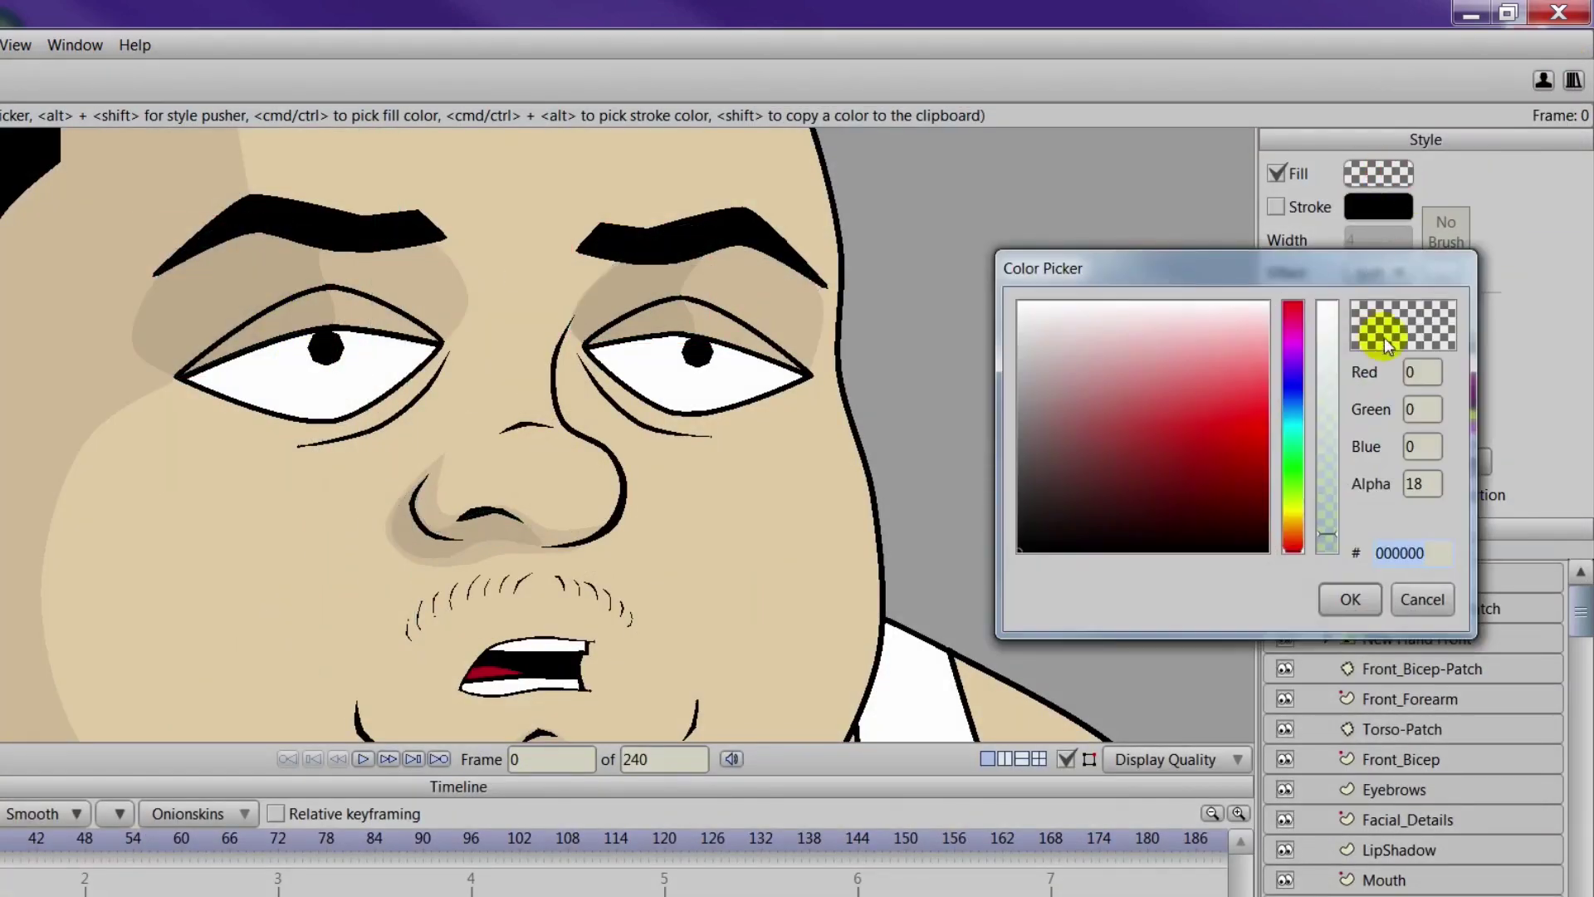
{"action": "left_click", "coordinate": [1326, 544]}
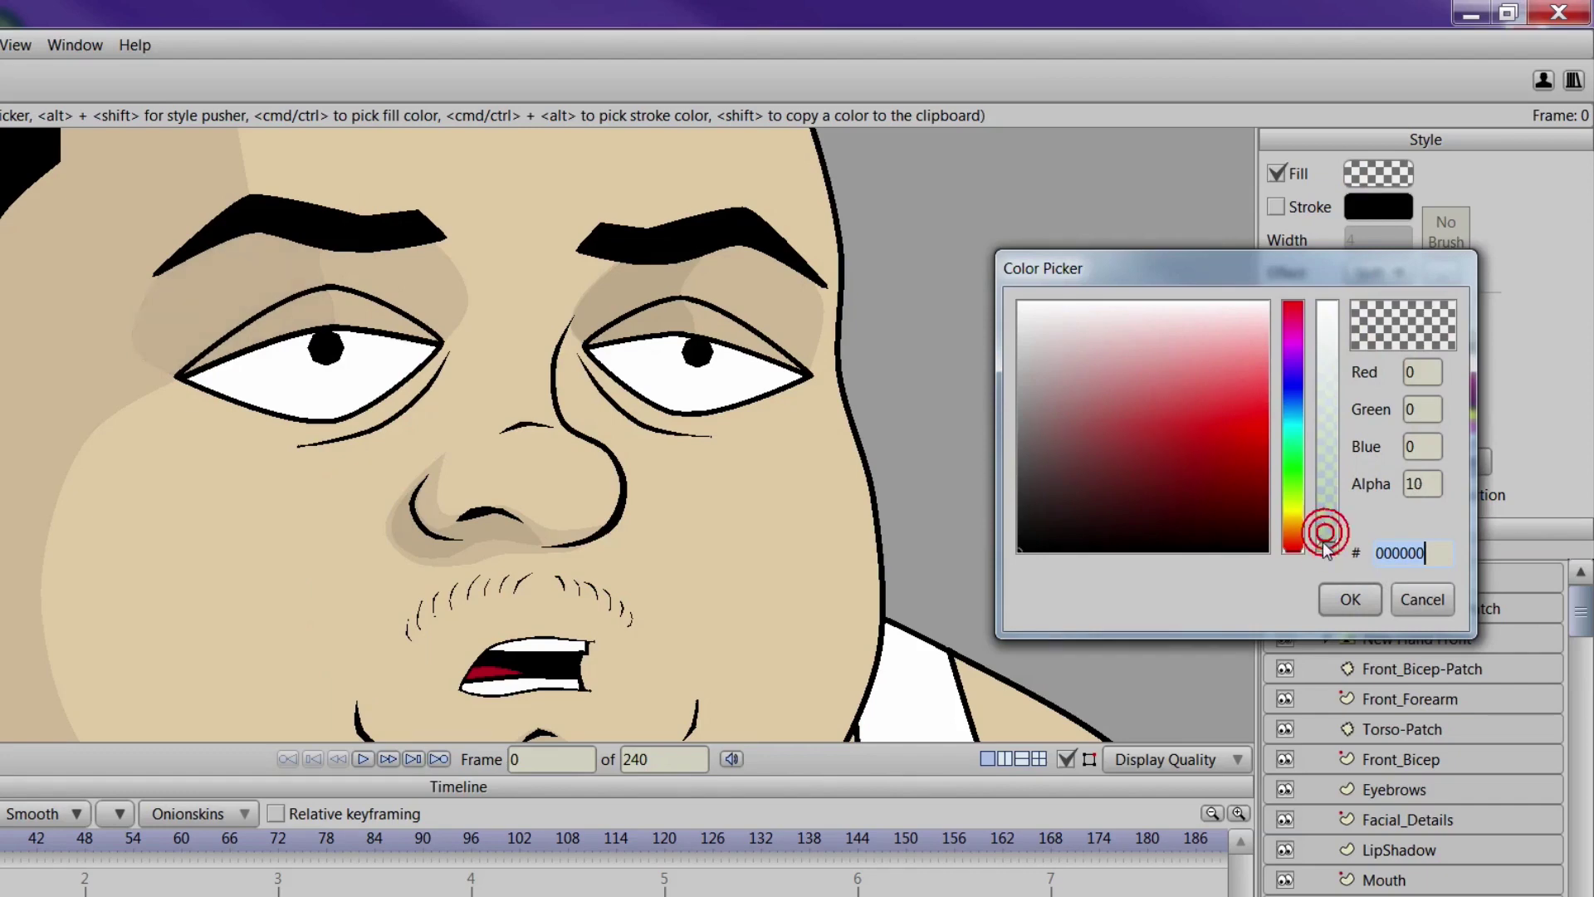
{"action": "left_click", "coordinate": [1349, 618]}
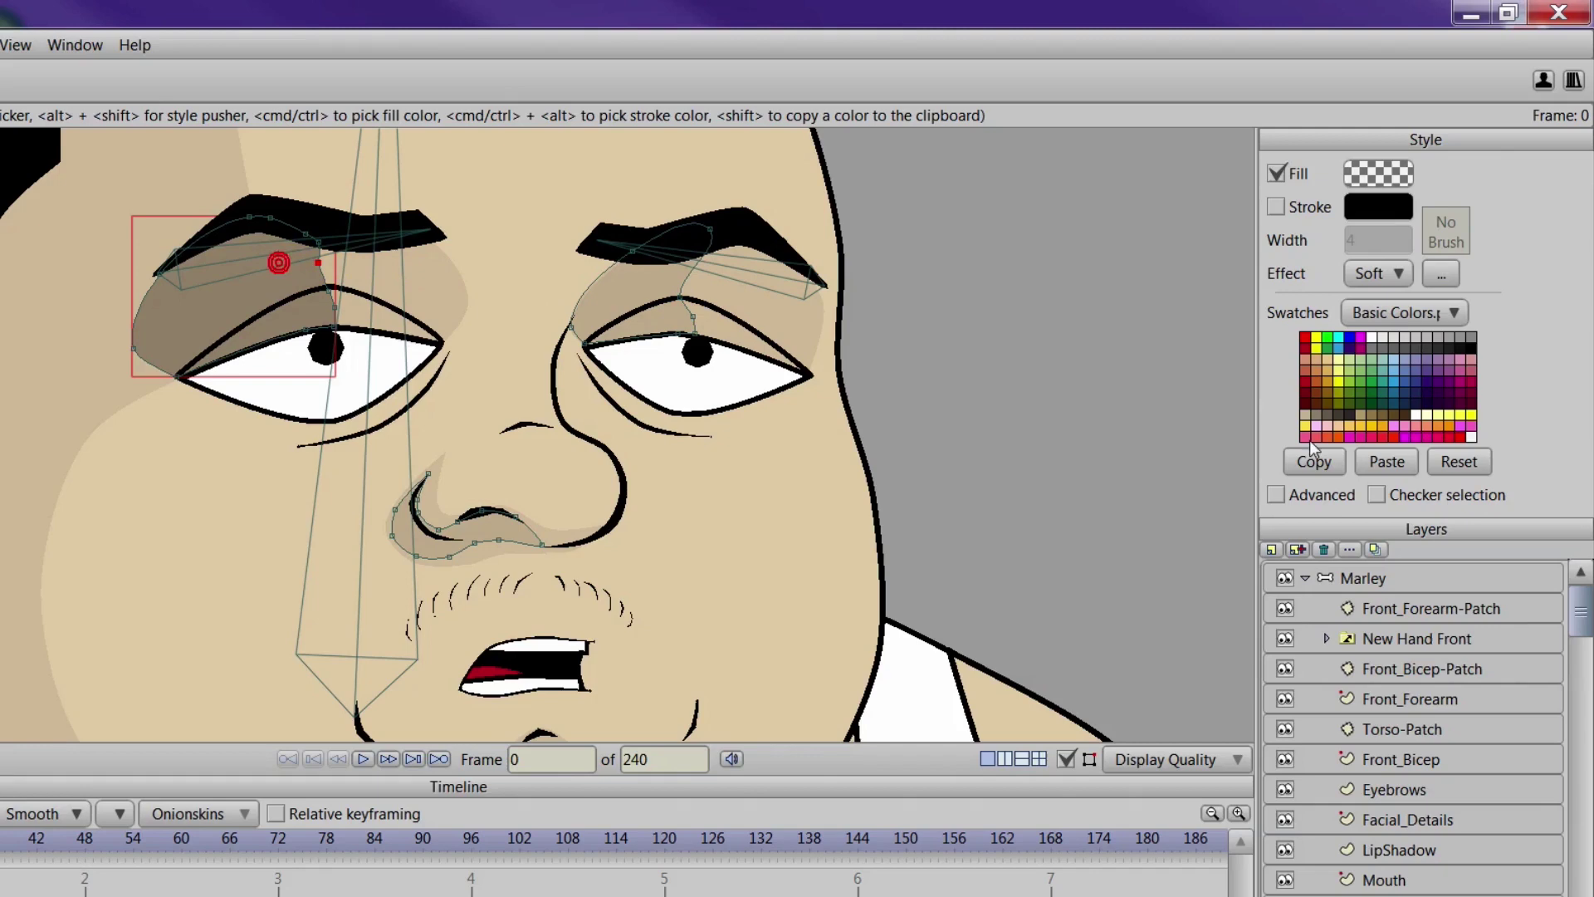
Match the darker shadow over the other eye to this lighter fill and preview the face in a render
{"action": "left_click", "coordinate": [669, 317]}
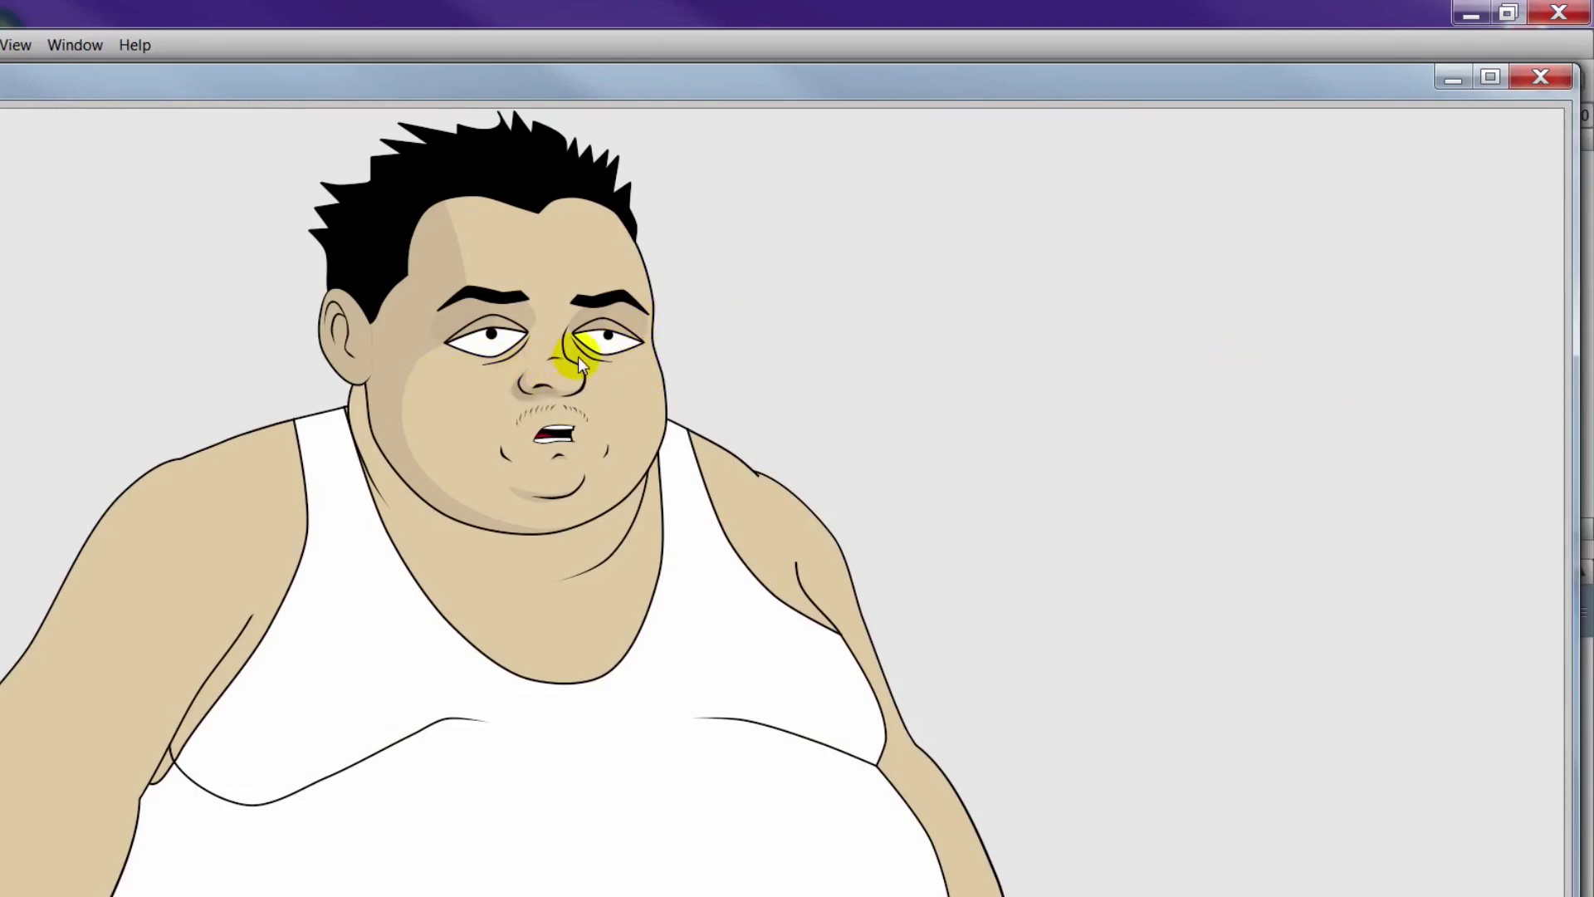
{"action": "left_click", "coordinate": [1541, 78]}
Select the small shadow below the mouth on the LipShadow layer and set its fill alpha to 49
{"action": "scroll", "coordinate": [725, 409], "scroll_direction": "down", "scroll_amount": 5}
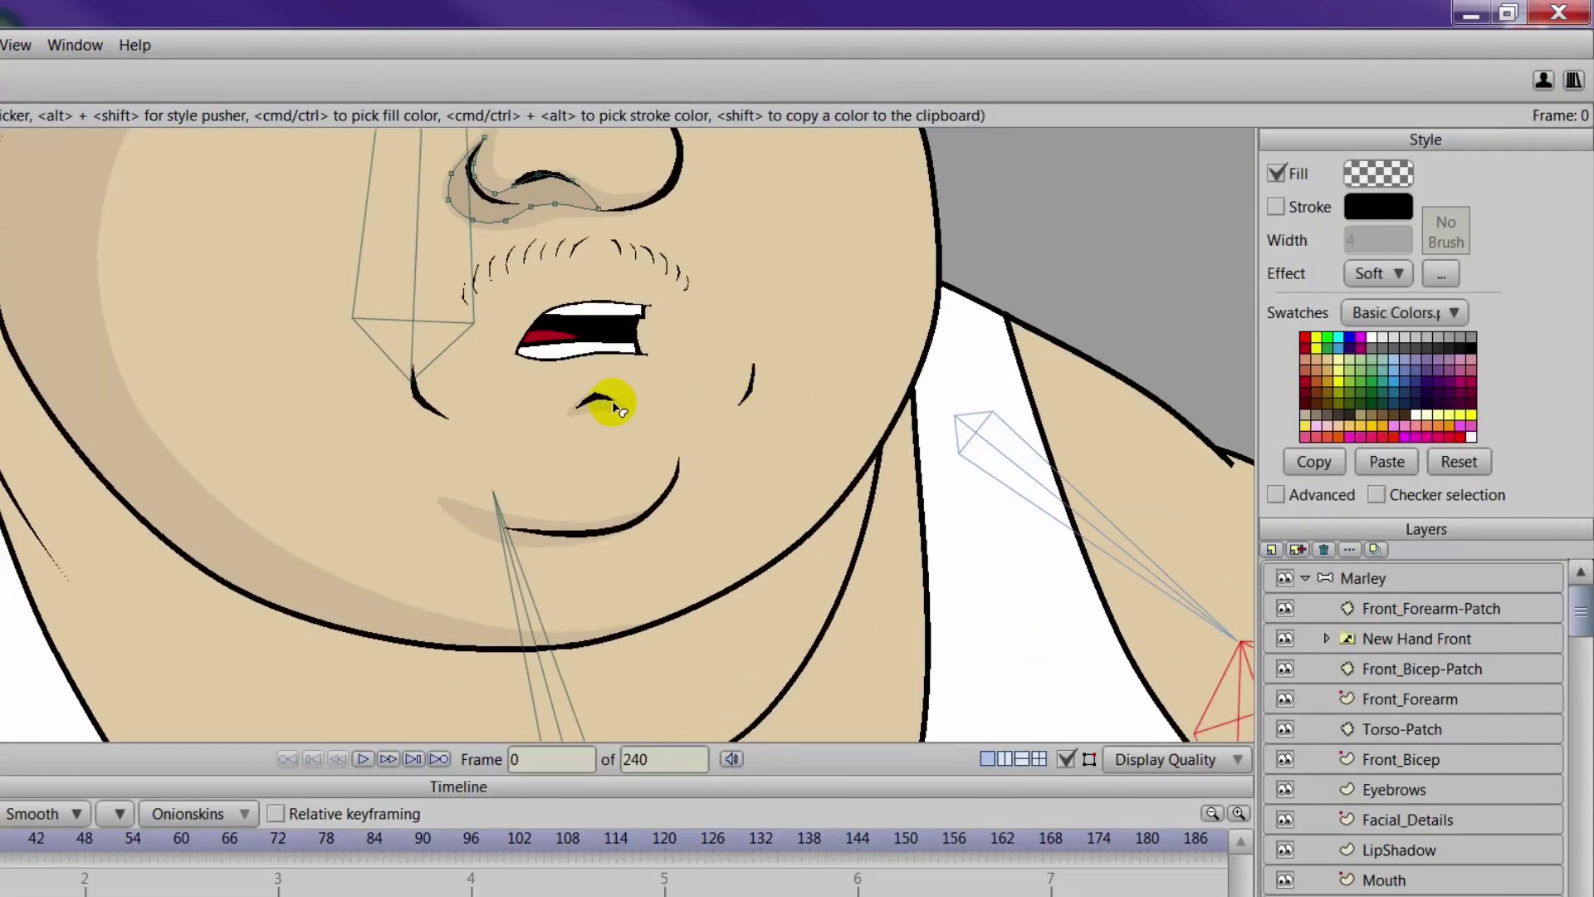
{"action": "left_click", "coordinate": [610, 413]}
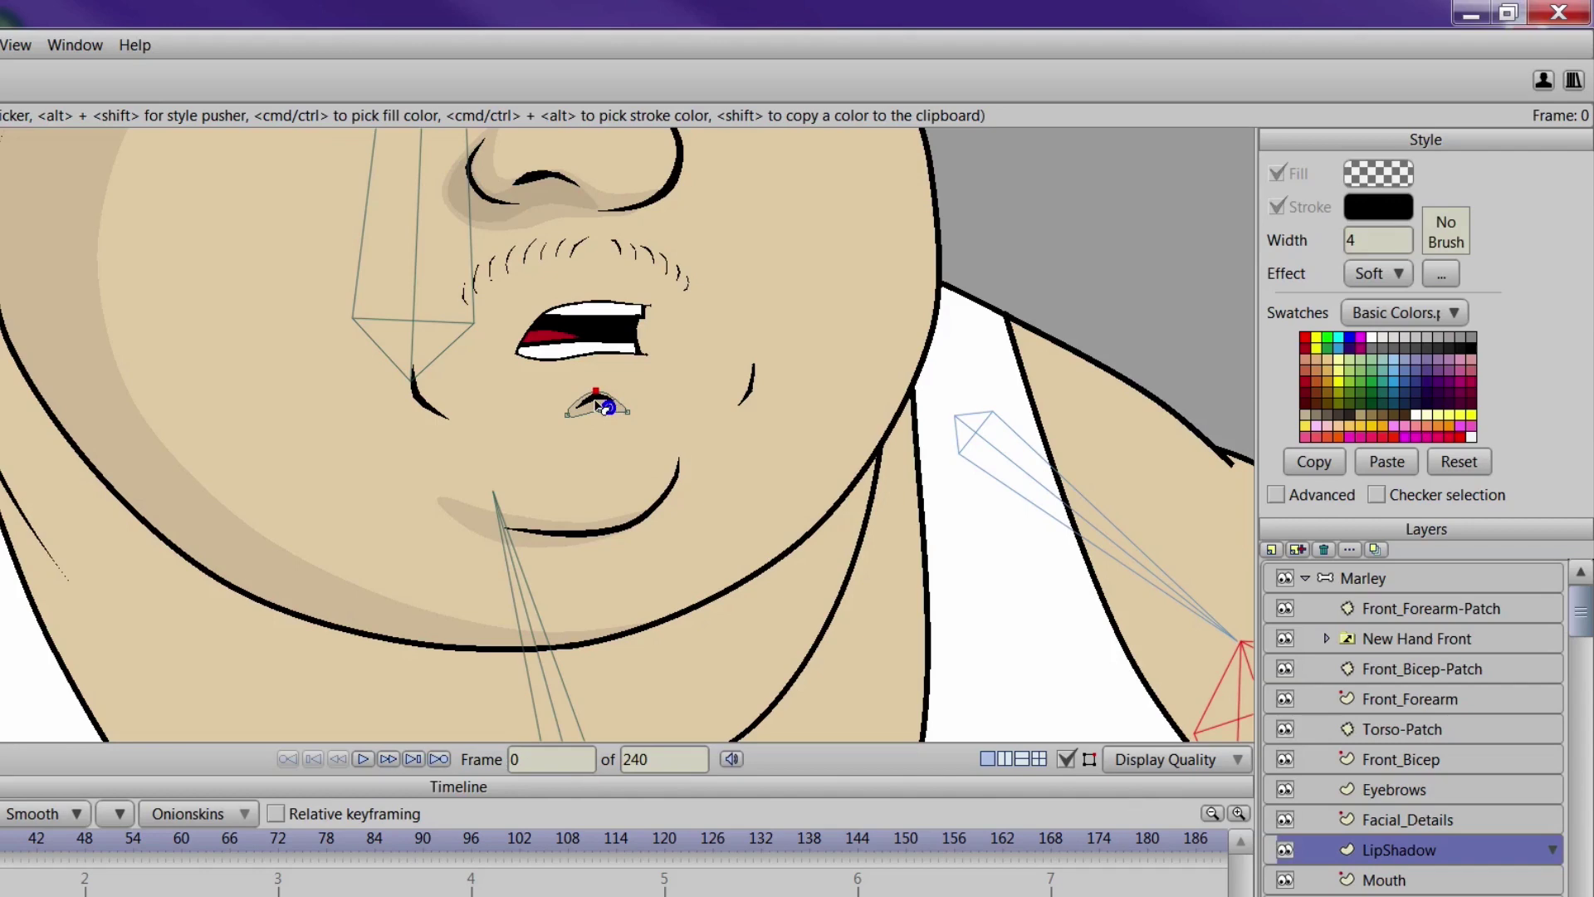
{"action": "left_click", "coordinate": [1361, 172]}
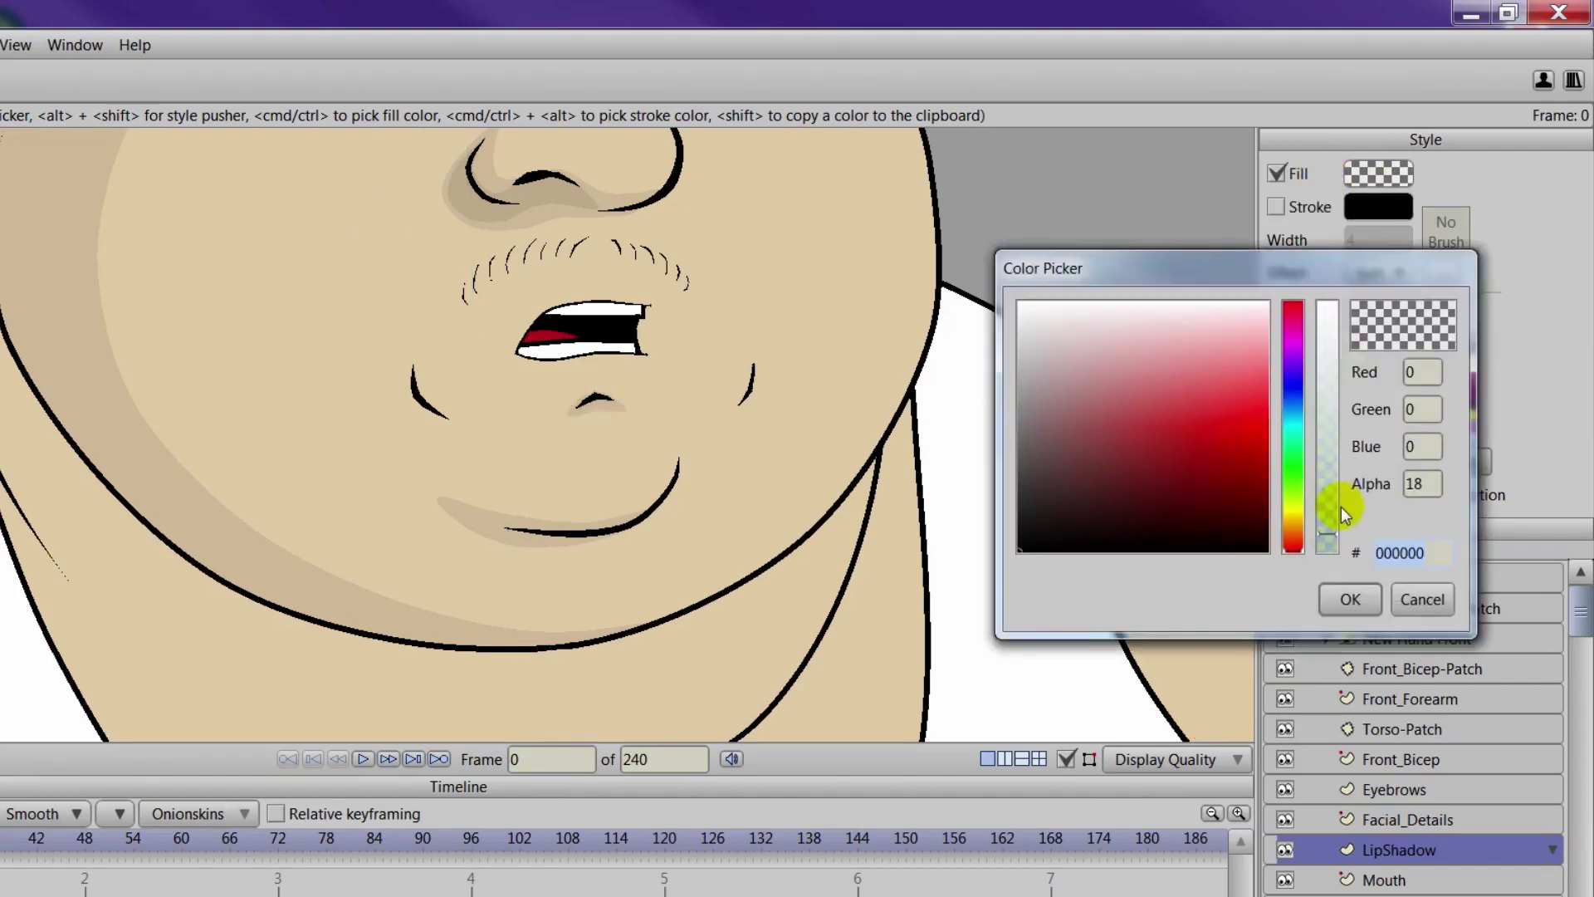
{"action": "left_click_drag", "start_coordinate": [1326, 529], "coordinate": [1329, 518]}
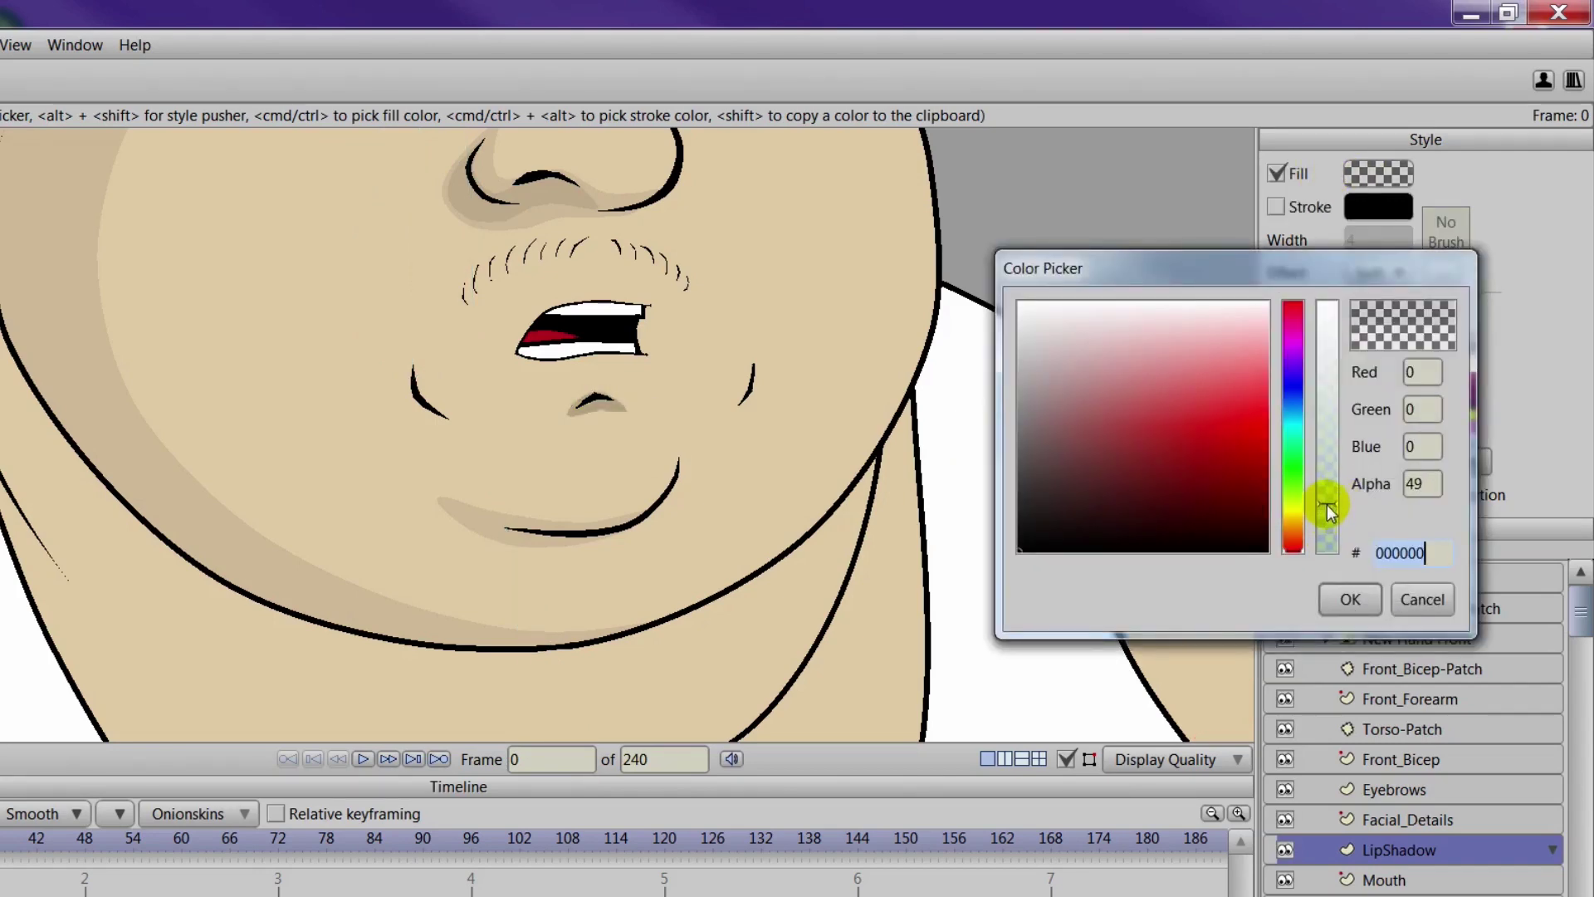
{"action": "left_click", "coordinate": [1351, 600]}
On the EarShadow layer, trace a shadow edge with Add Point along the ear's inner folds, from the upper curl to the lower tip
{"action": "scroll", "coordinate": [871, 432], "scroll_direction": "down", "scroll_amount": 4}
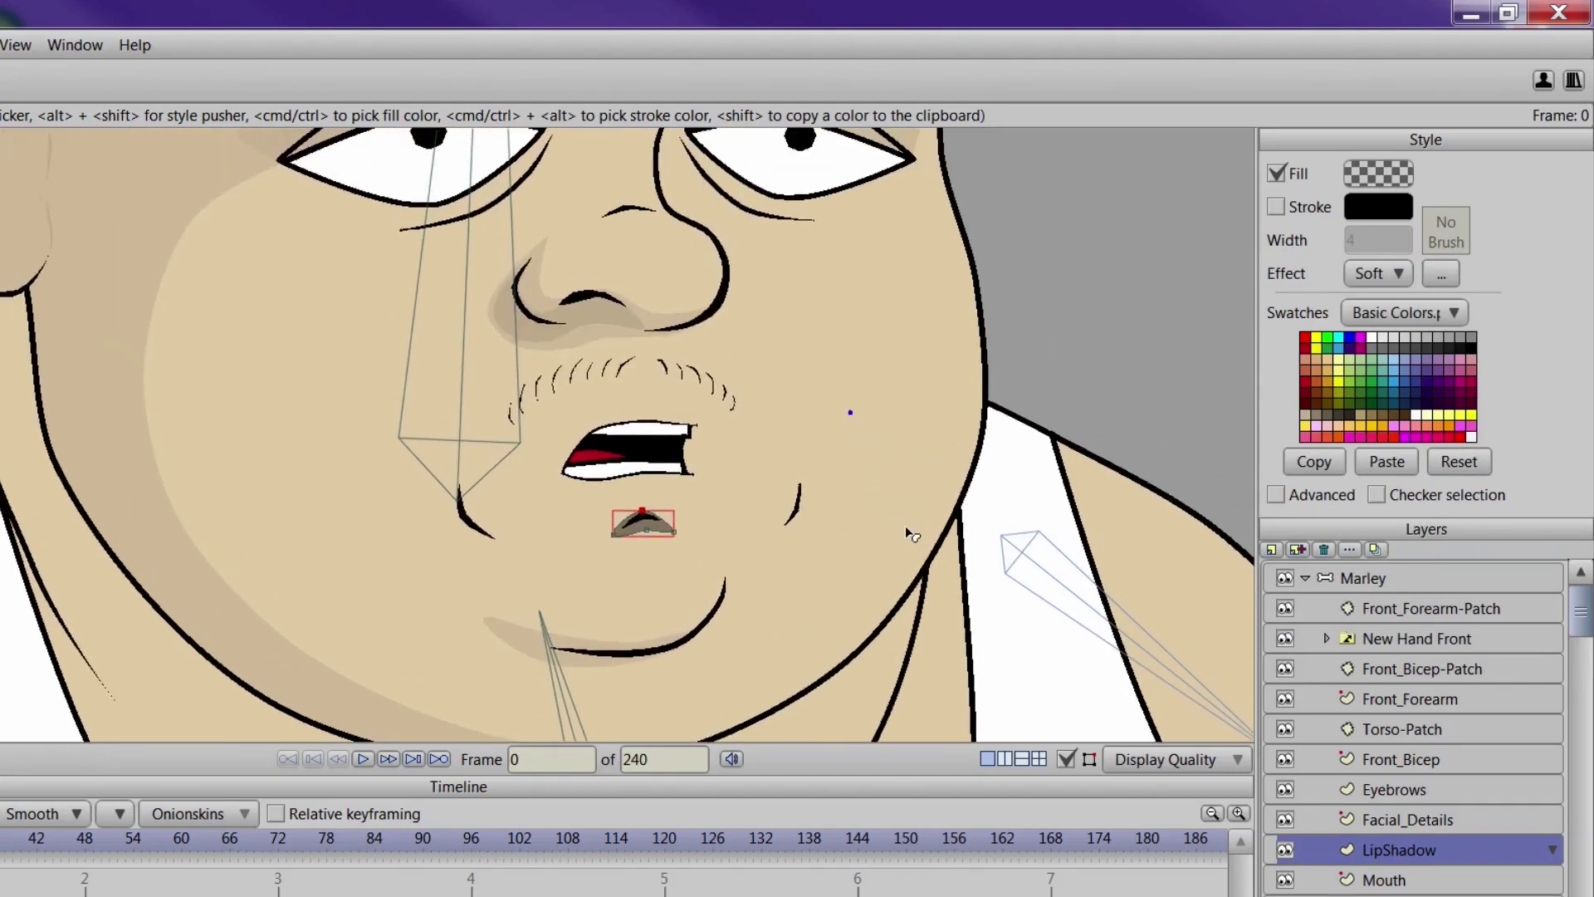
{"action": "left_click_drag", "start_coordinate": [623, 348], "coordinate": [847, 448]}
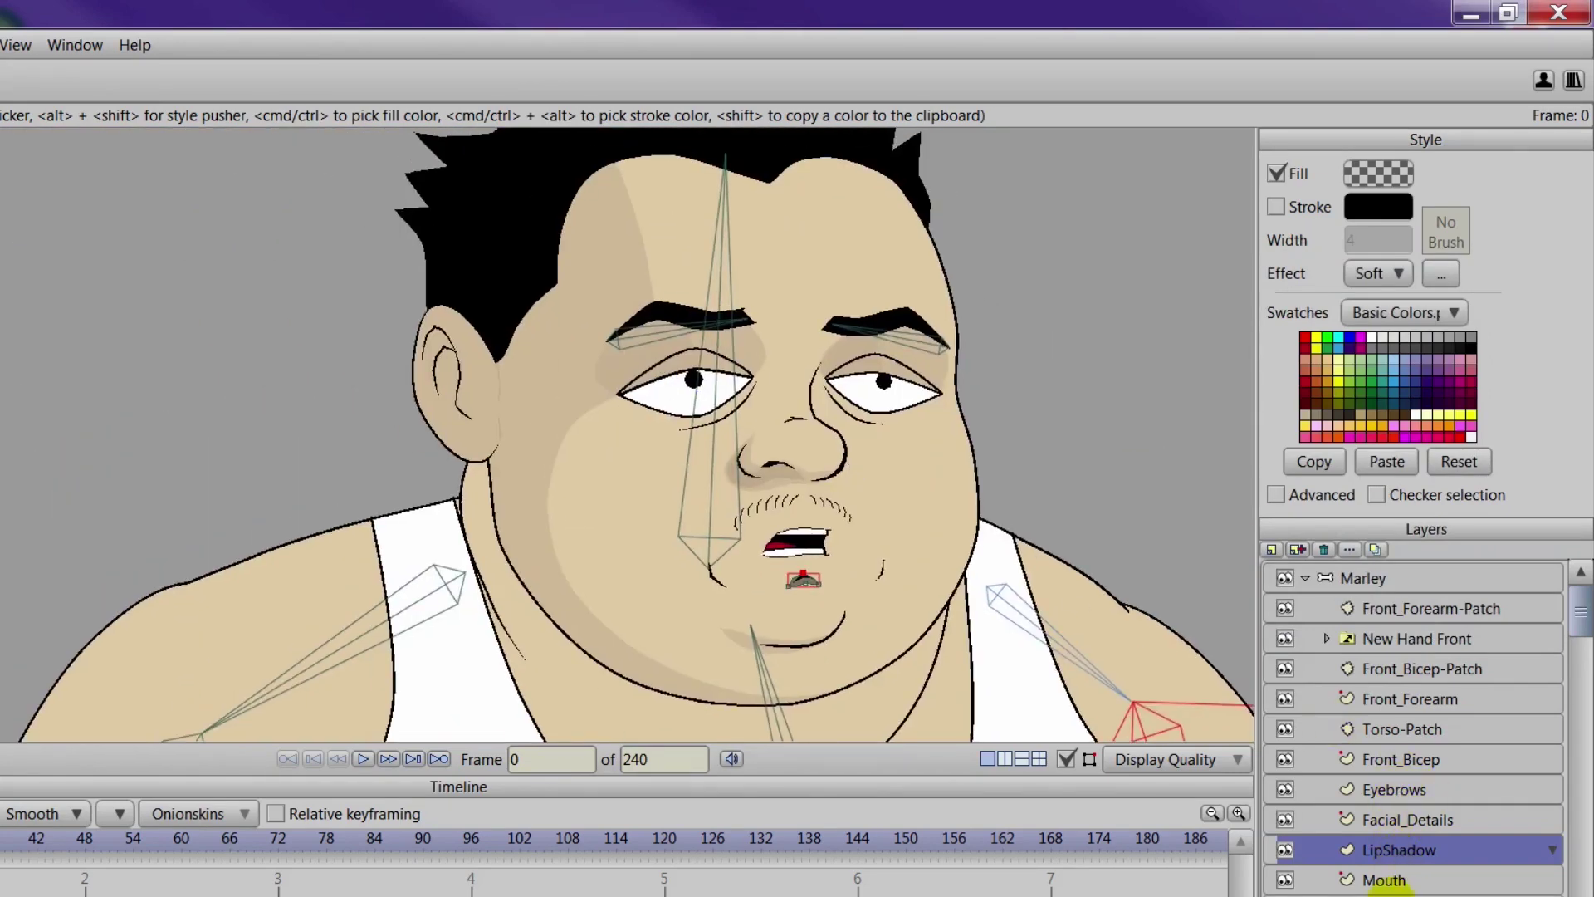
{"action": "left_click", "coordinate": [1390, 893]}
{"action": "left_click_drag", "start_coordinate": [630, 514], "coordinate": [690, 551]}
{"action": "scroll", "coordinate": [554, 536], "scroll_direction": "up", "scroll_amount": 4}
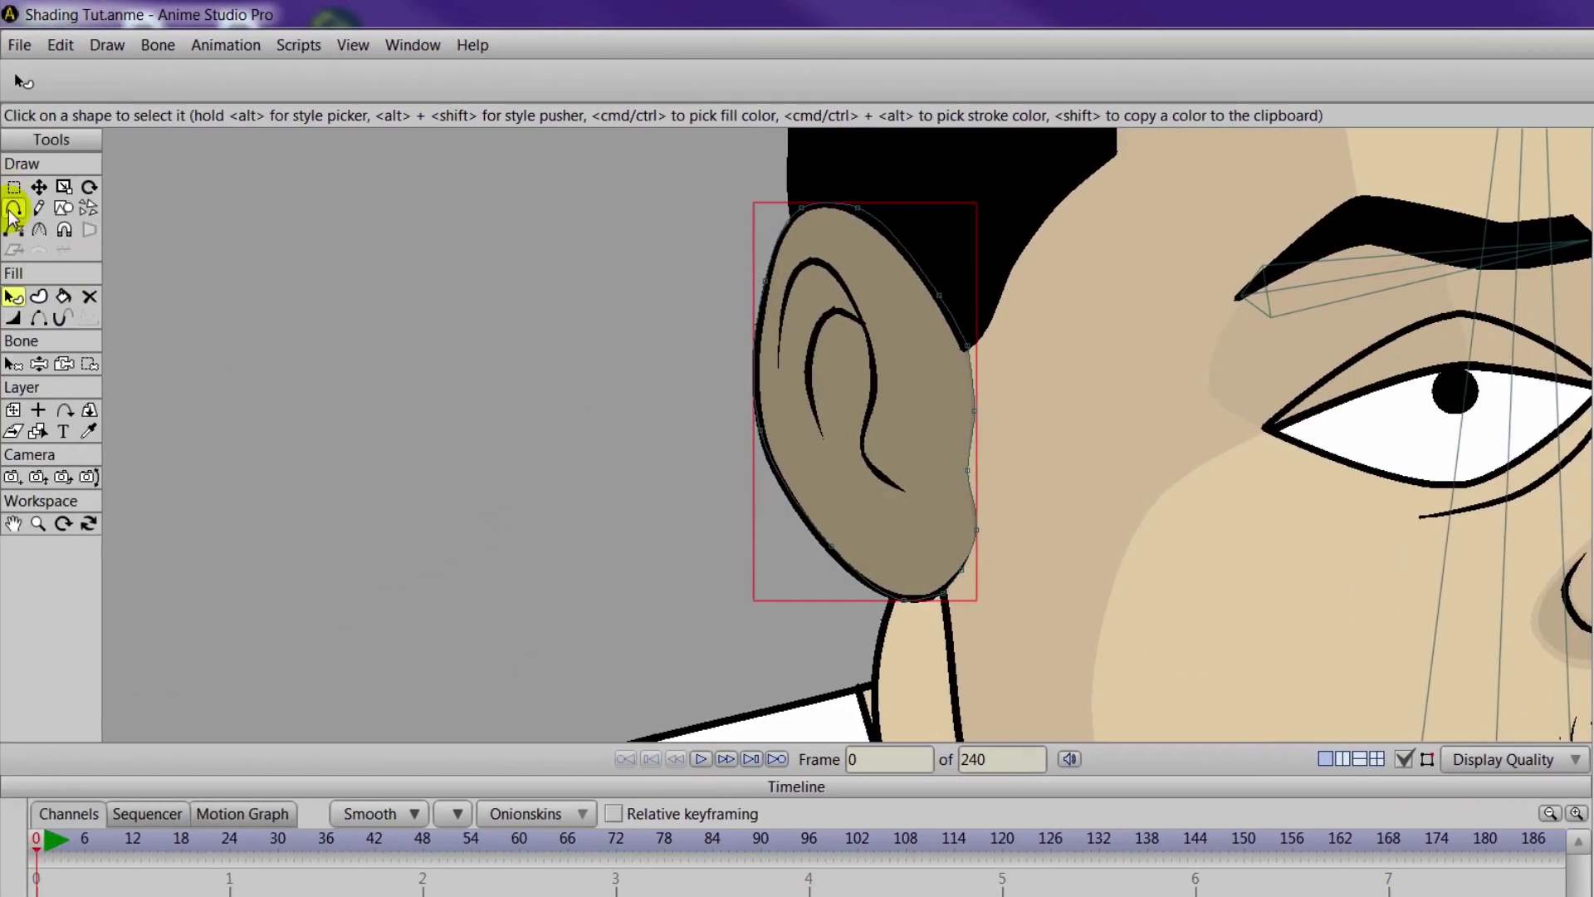
{"action": "left_click", "coordinate": [13, 208]}
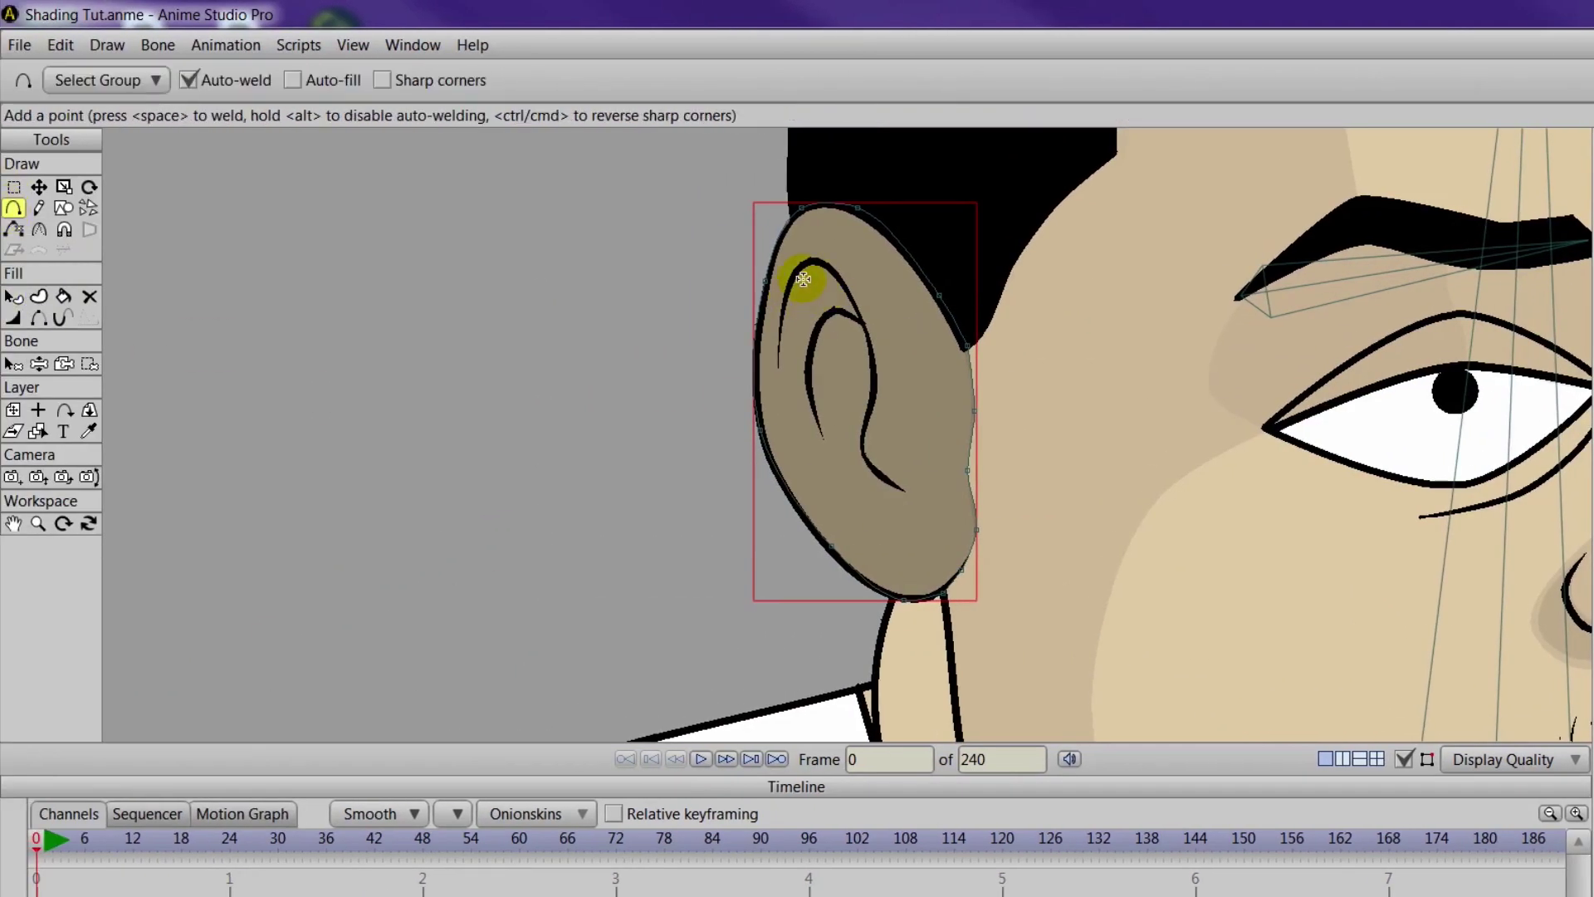
{"action": "left_click", "coordinate": [777, 326]}
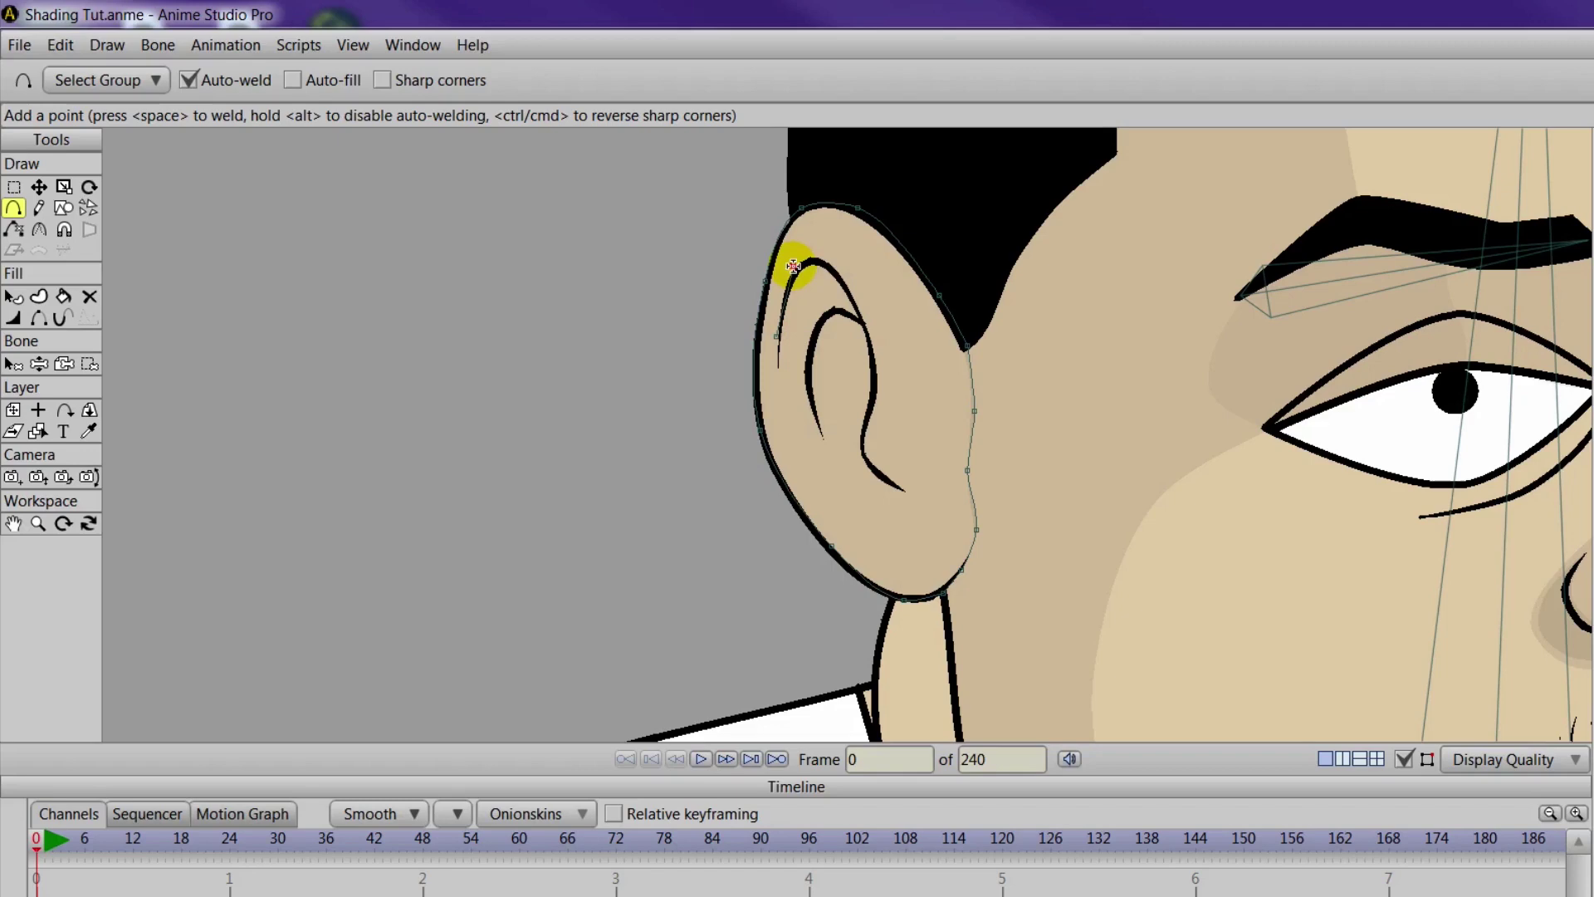
{"action": "left_click", "coordinate": [816, 258]}
{"action": "left_click", "coordinate": [866, 330]}
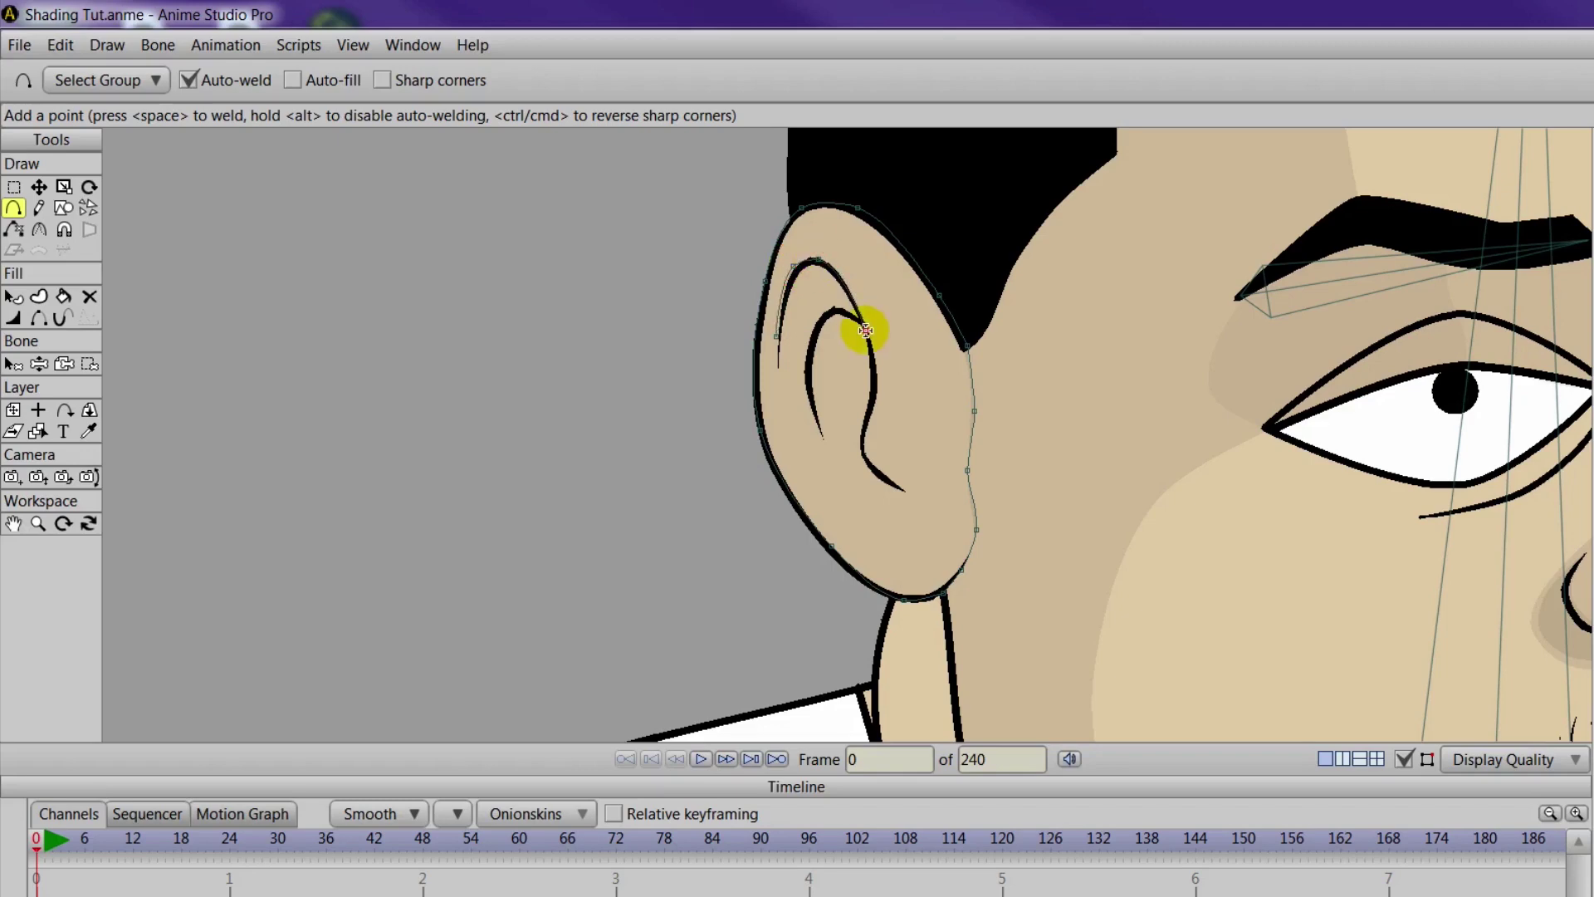
{"action": "left_click", "coordinate": [875, 403]}
{"action": "left_click", "coordinate": [862, 451]}
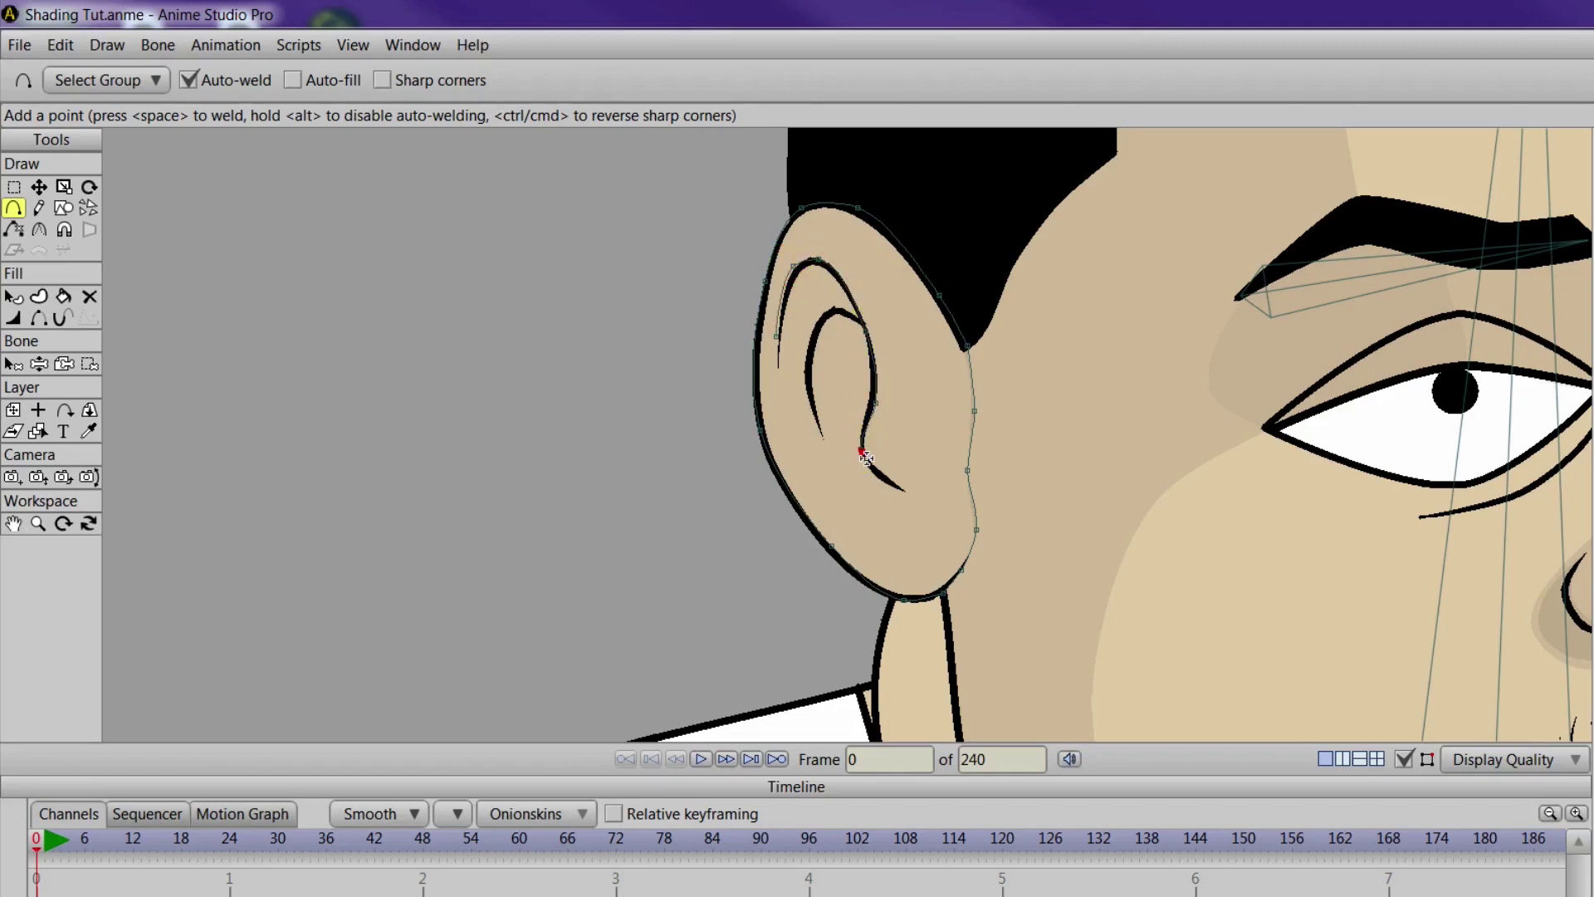
{"action": "left_click", "coordinate": [879, 482]}
Run the shadow outline back up through the inside of the ear and close it at its starting point
{"action": "left_click", "coordinate": [834, 427]}
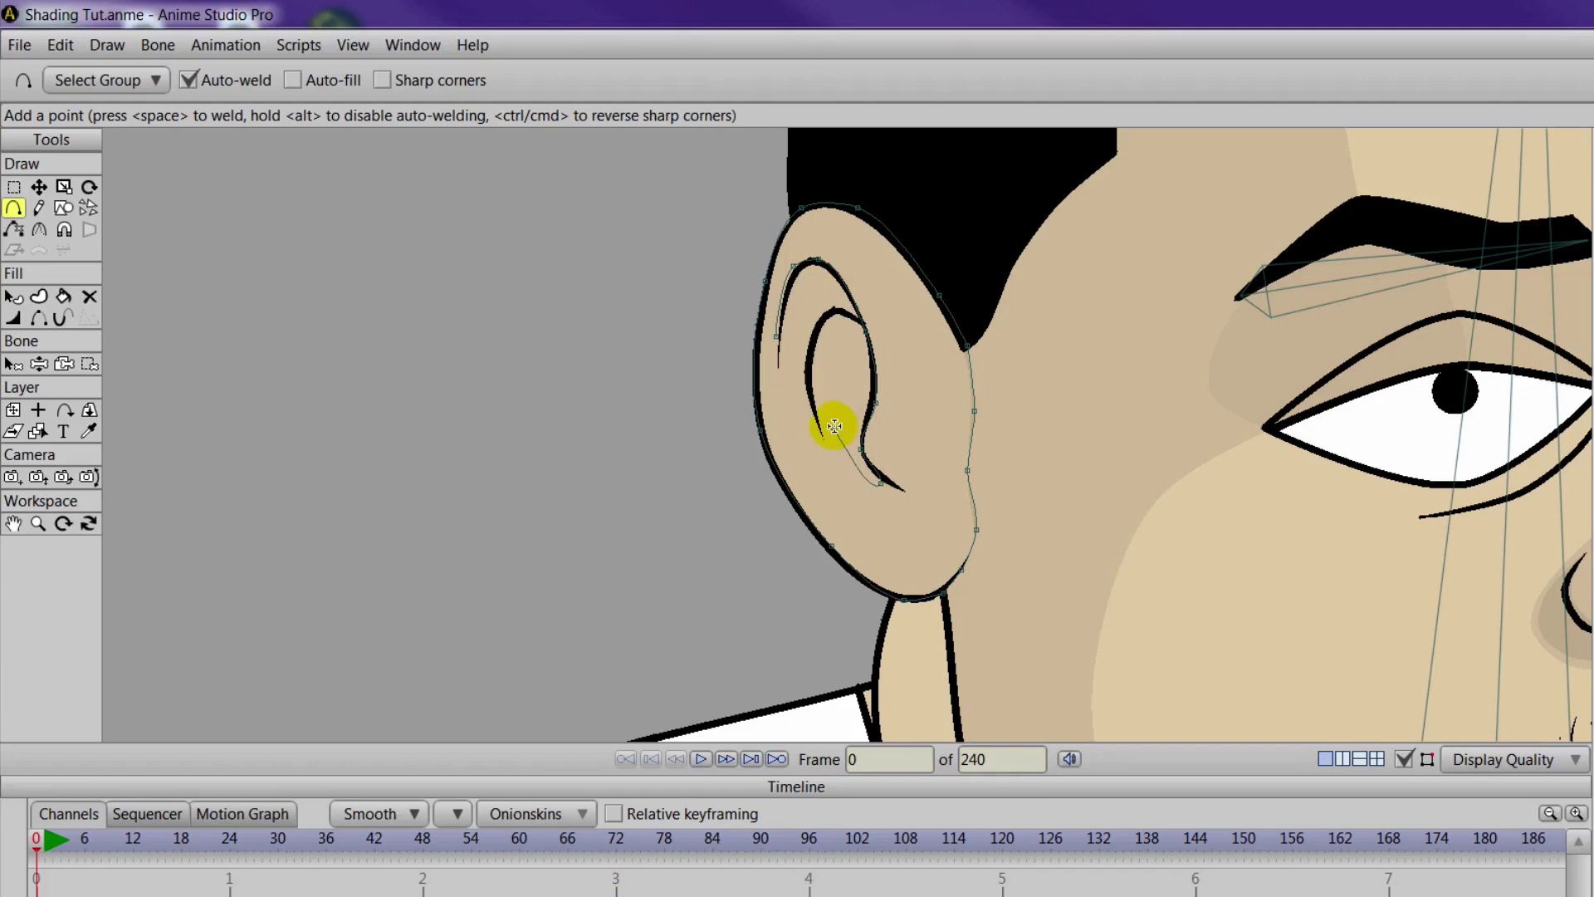
{"action": "left_click", "coordinate": [843, 367]}
{"action": "left_click", "coordinate": [802, 314]}
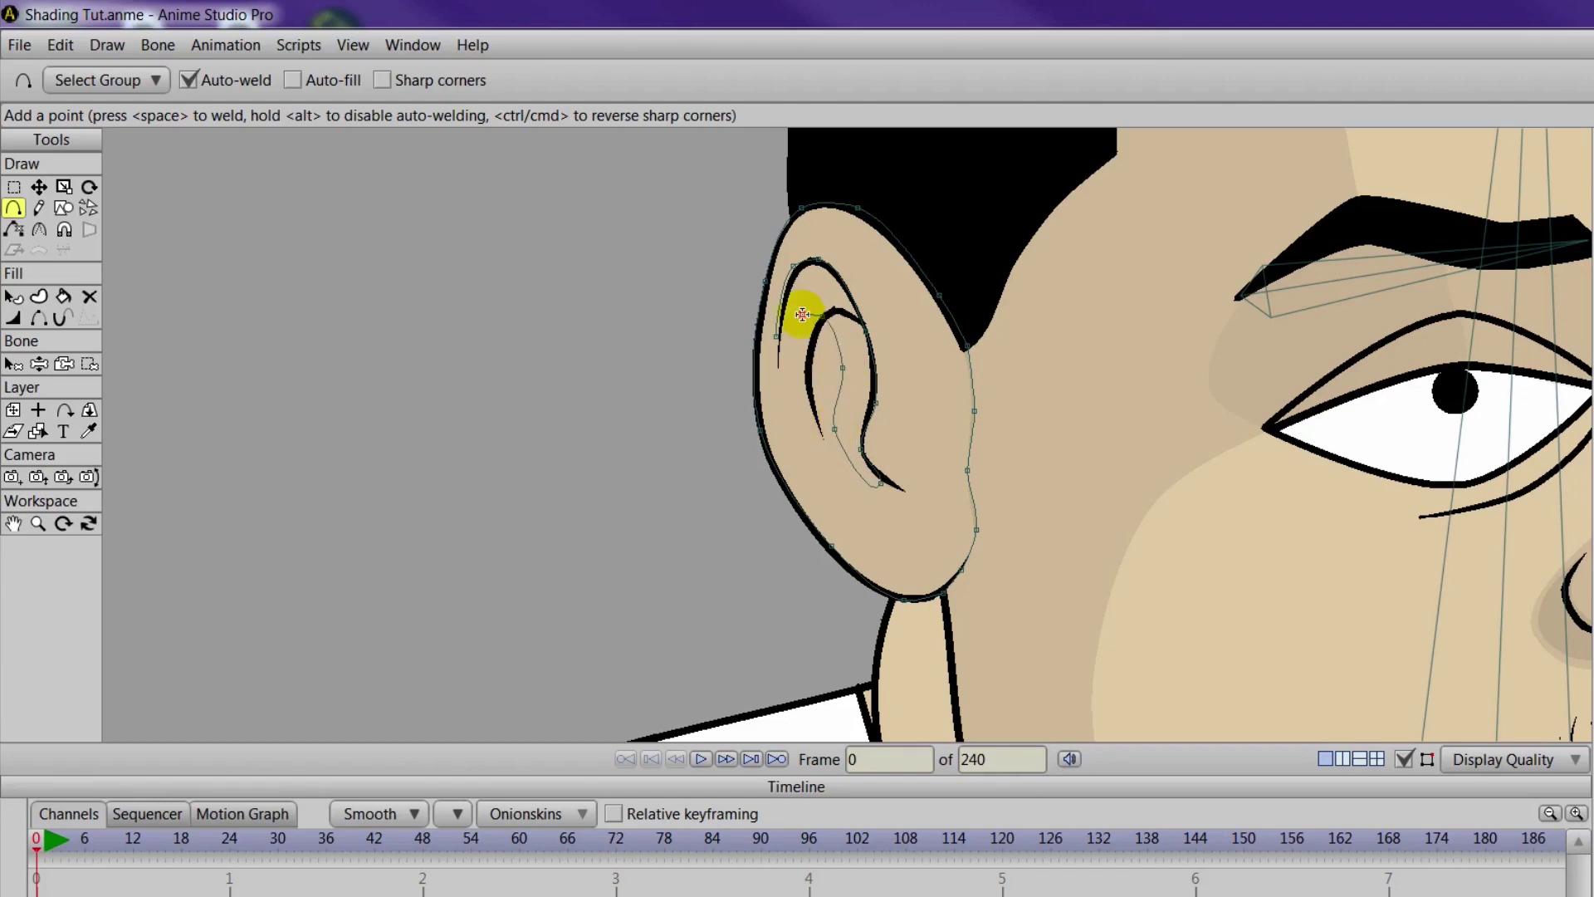
{"action": "left_click", "coordinate": [775, 337]}
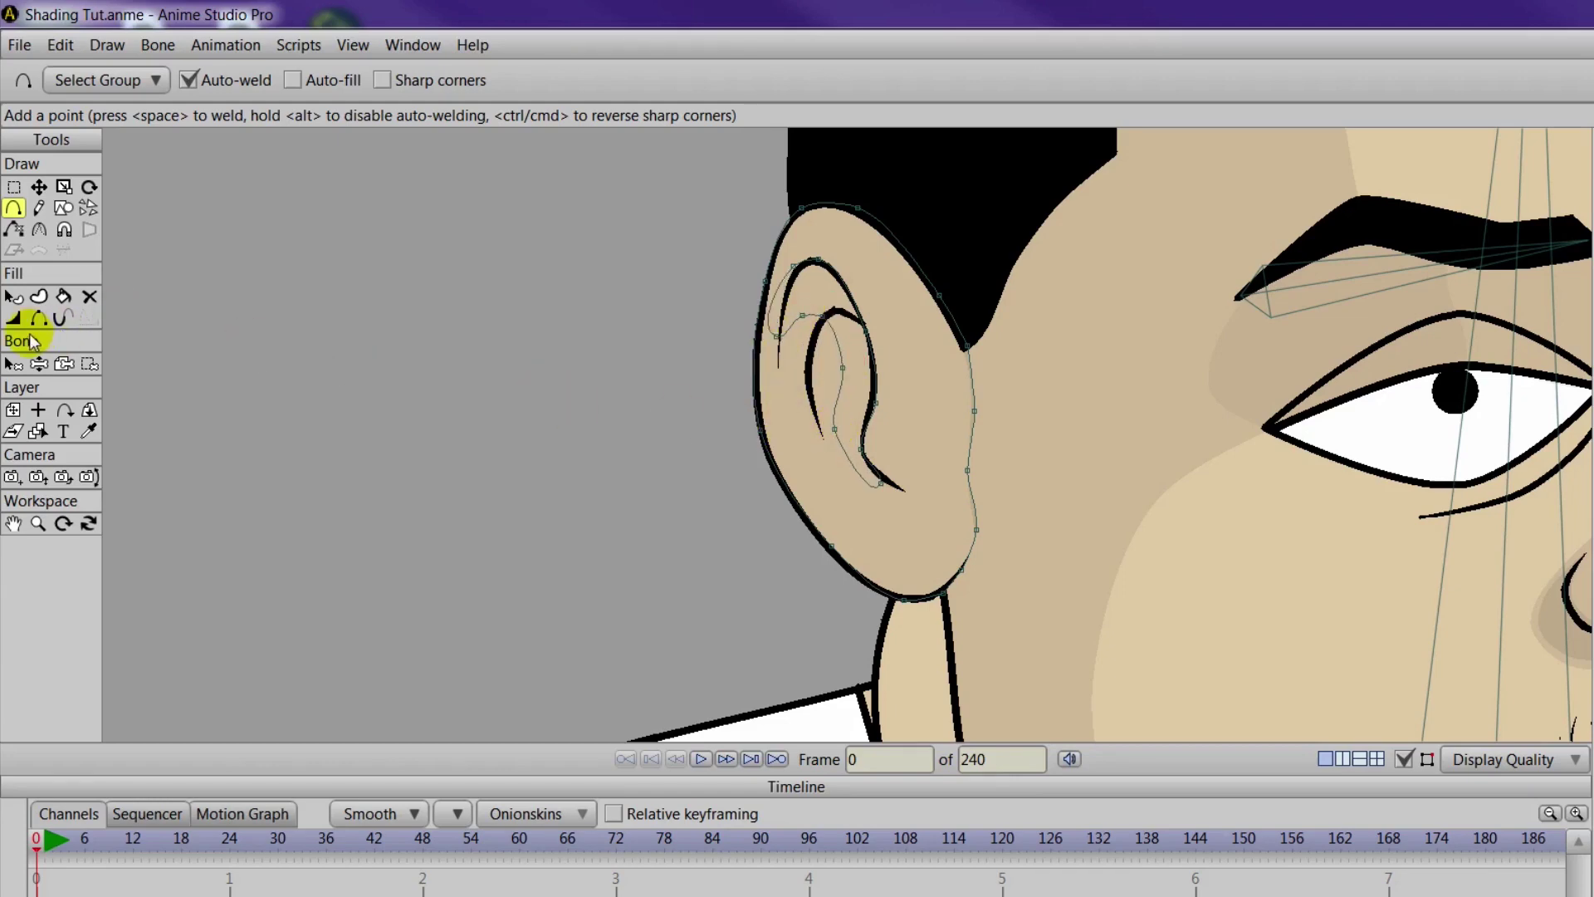
Sharpen the curvature at the upper starting point and the lower tip of the ear shadow outline
{"action": "left_click", "coordinate": [39, 229]}
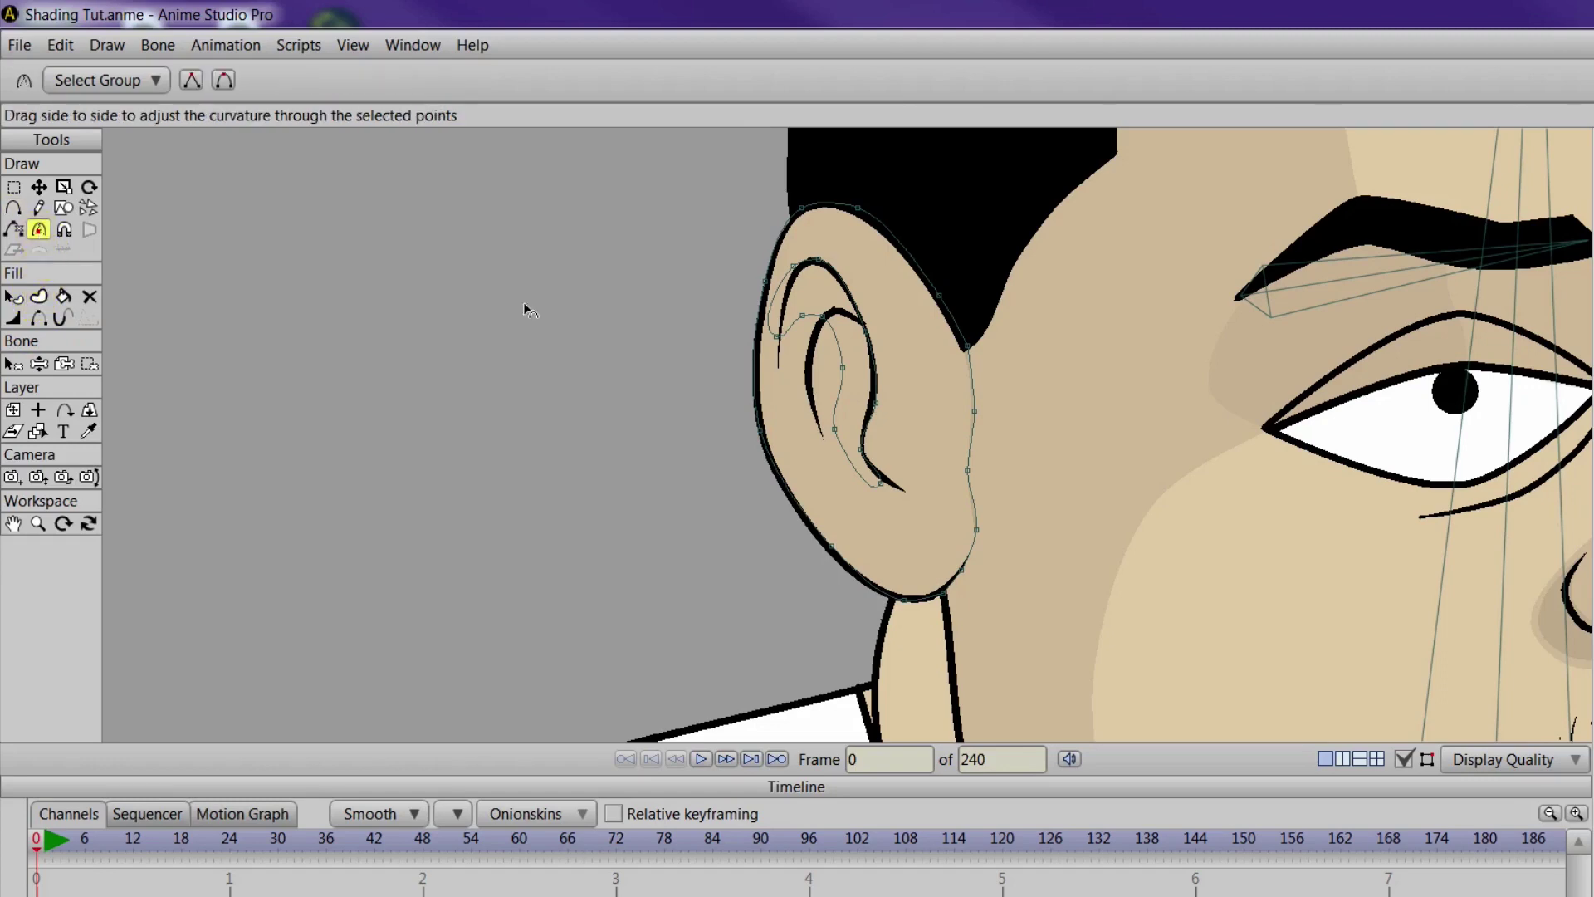
{"action": "left_click", "coordinate": [775, 337]}
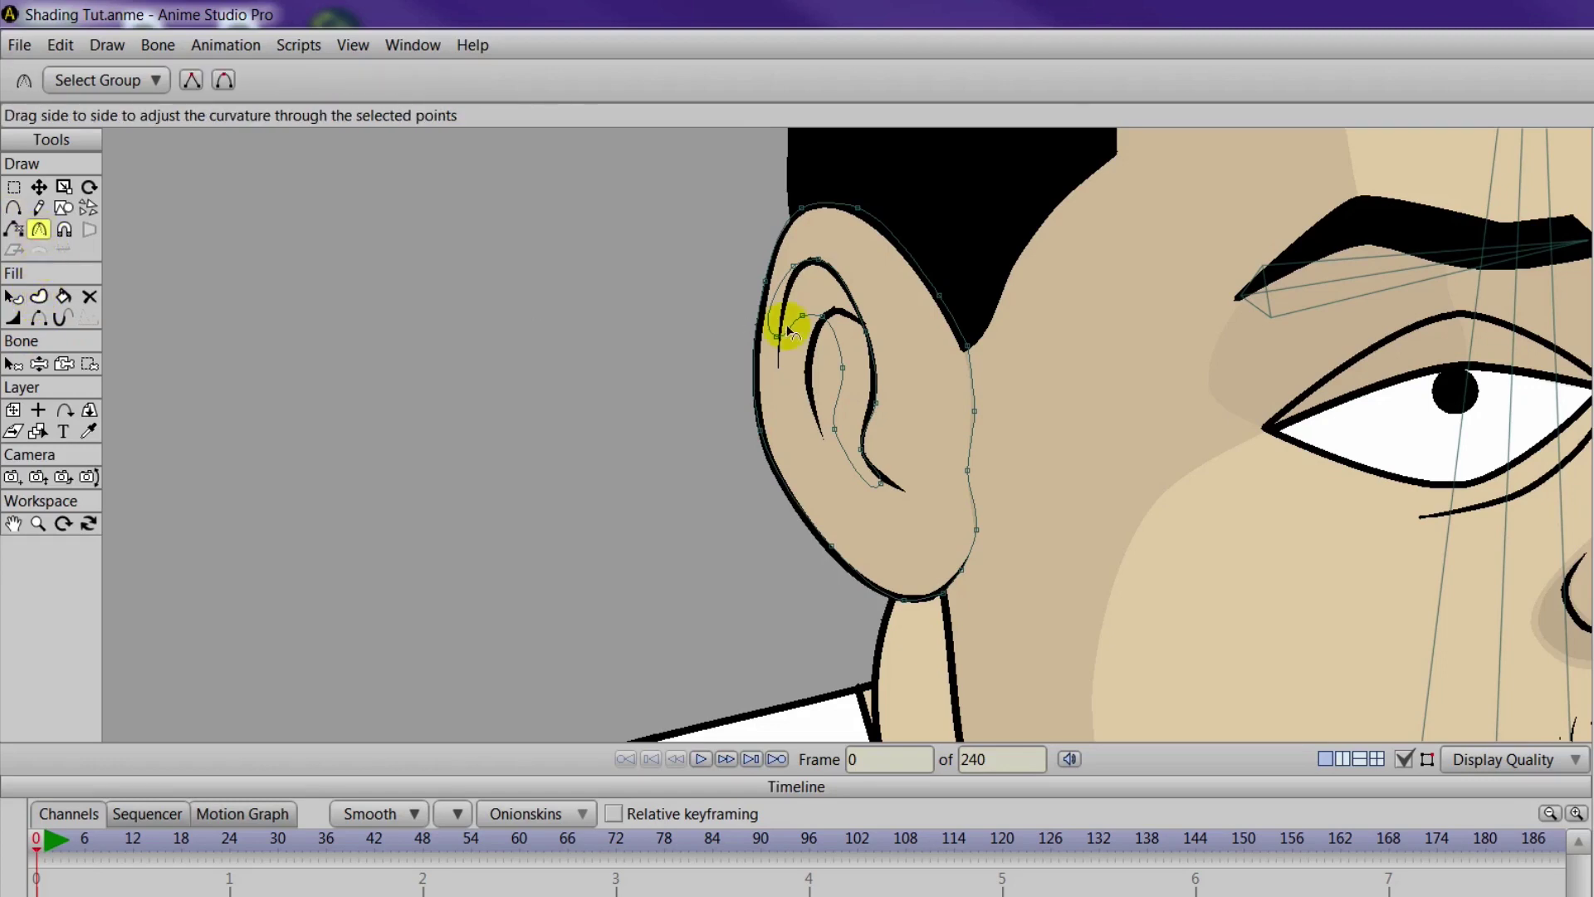
{"action": "left_click", "coordinate": [879, 484]}
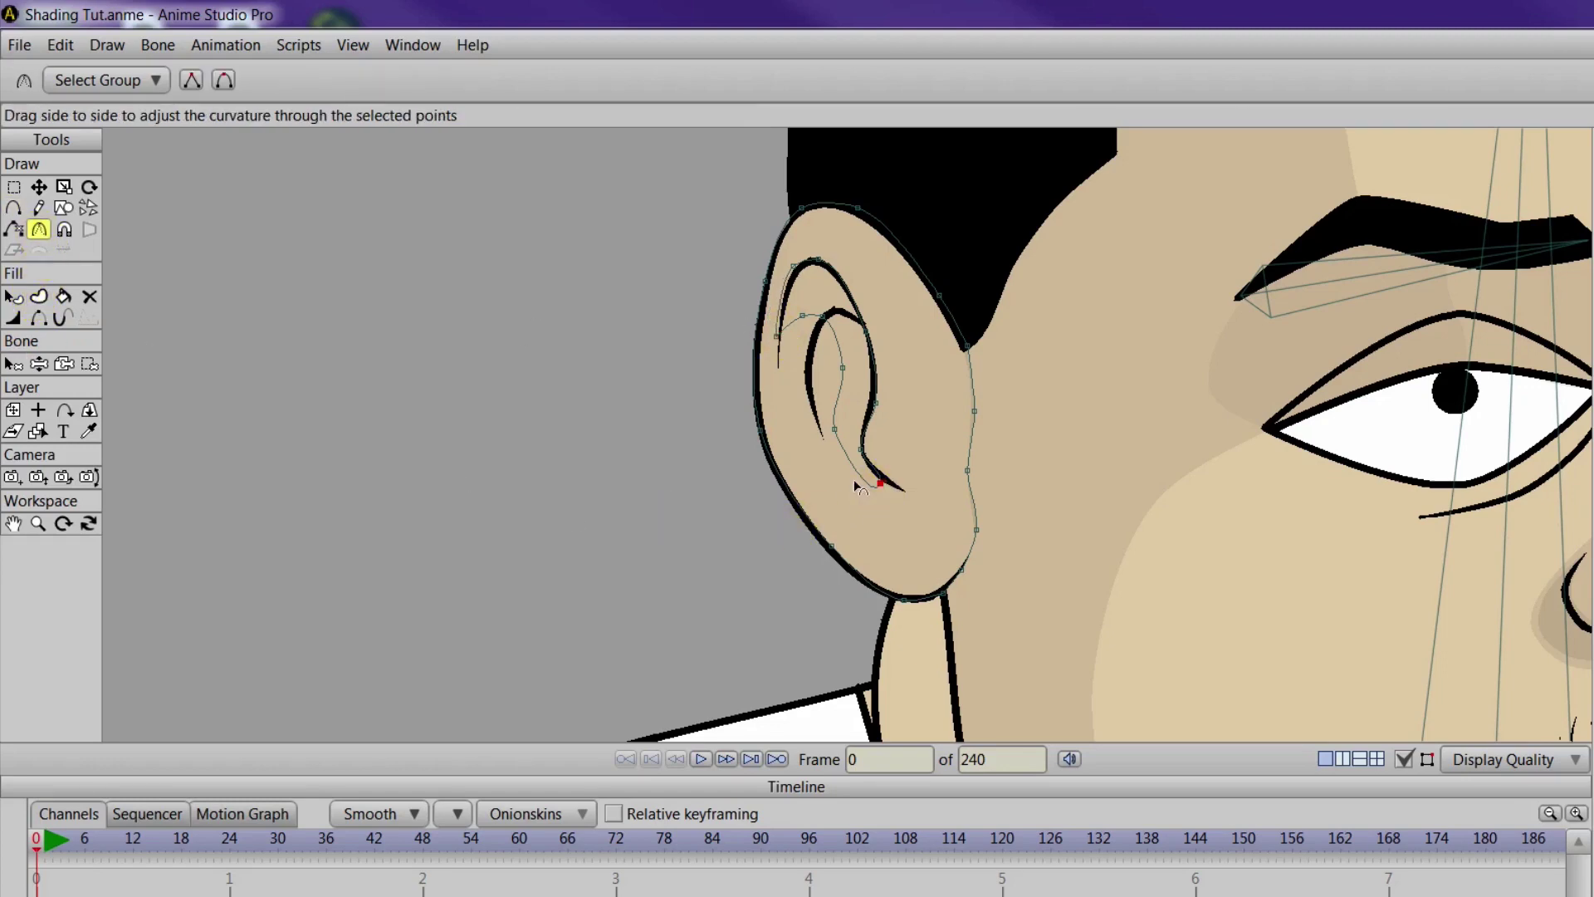
Create a shape from the inner-ear outline with the fill on and the stroke off
{"action": "left_click", "coordinate": [38, 296]}
{"action": "left_click", "coordinate": [829, 319]}
{"action": "left_click", "coordinate": [840, 283]}
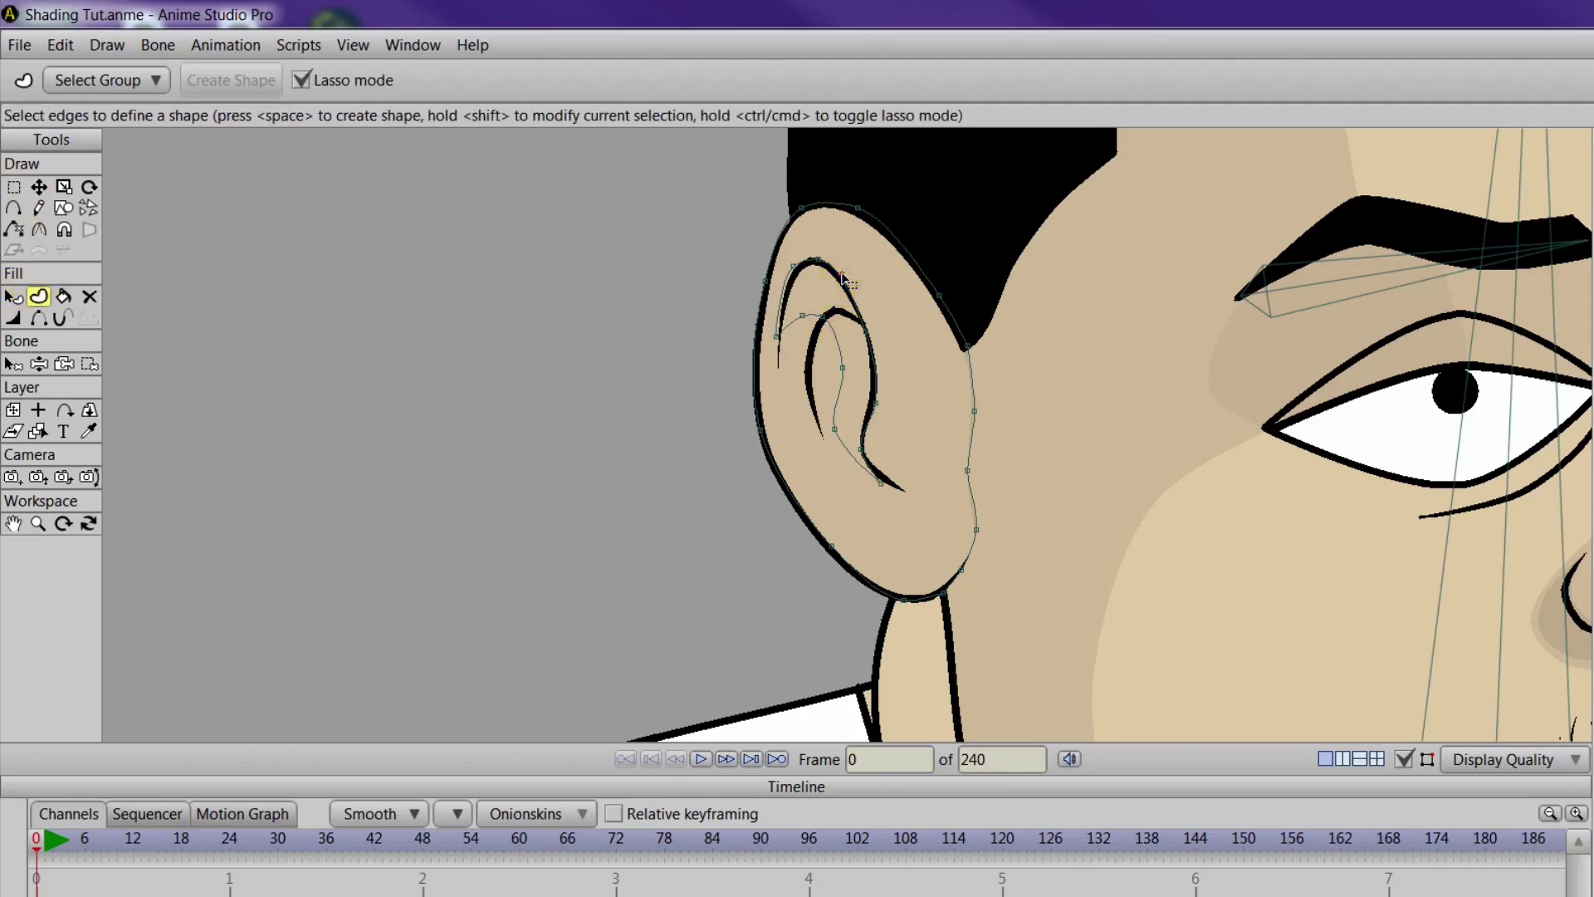
{"action": "left_click", "coordinate": [231, 79]}
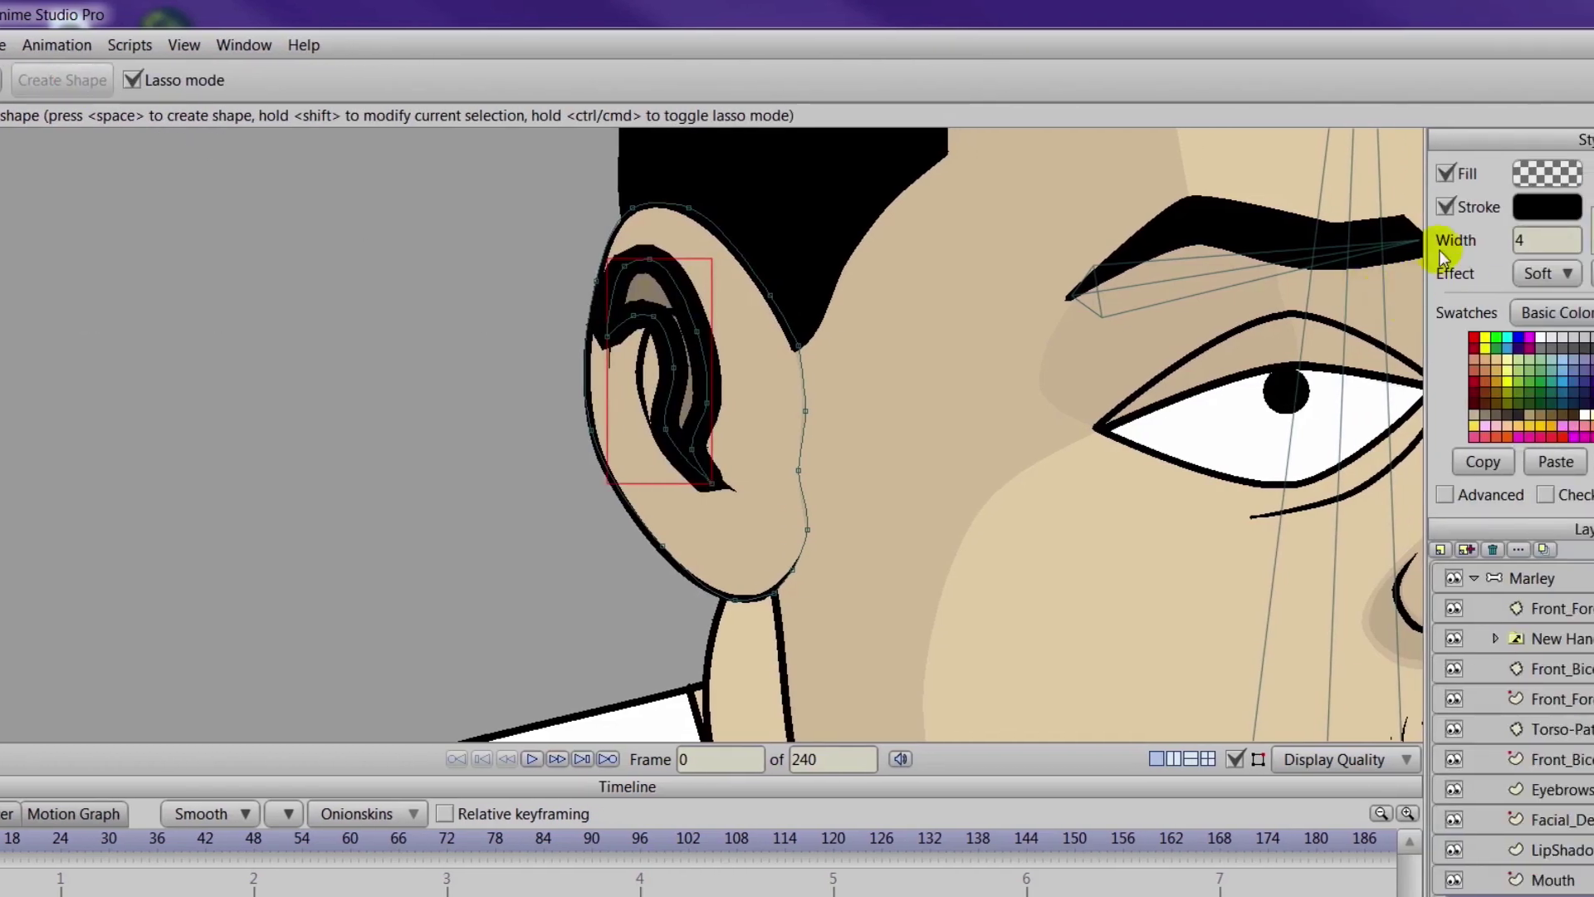
{"action": "left_click", "coordinate": [1446, 207]}
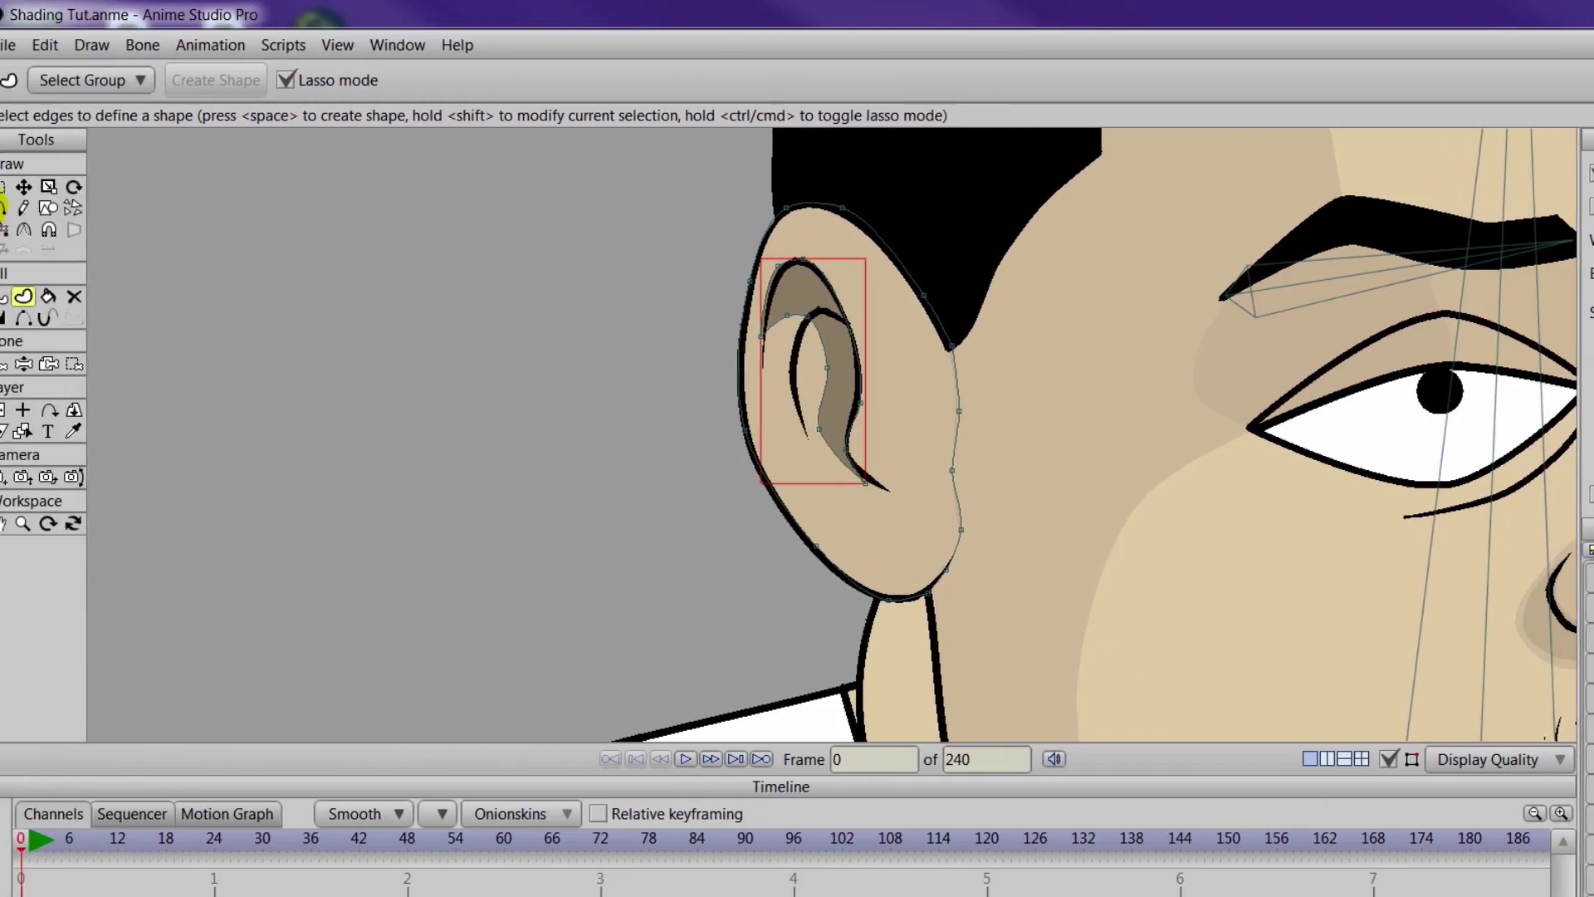
Move the ear shadow's lower inner point and its tip down along the fold line, and preview the result in a render
{"action": "left_click", "coordinate": [24, 187]}
{"action": "left_click", "coordinate": [819, 431]}
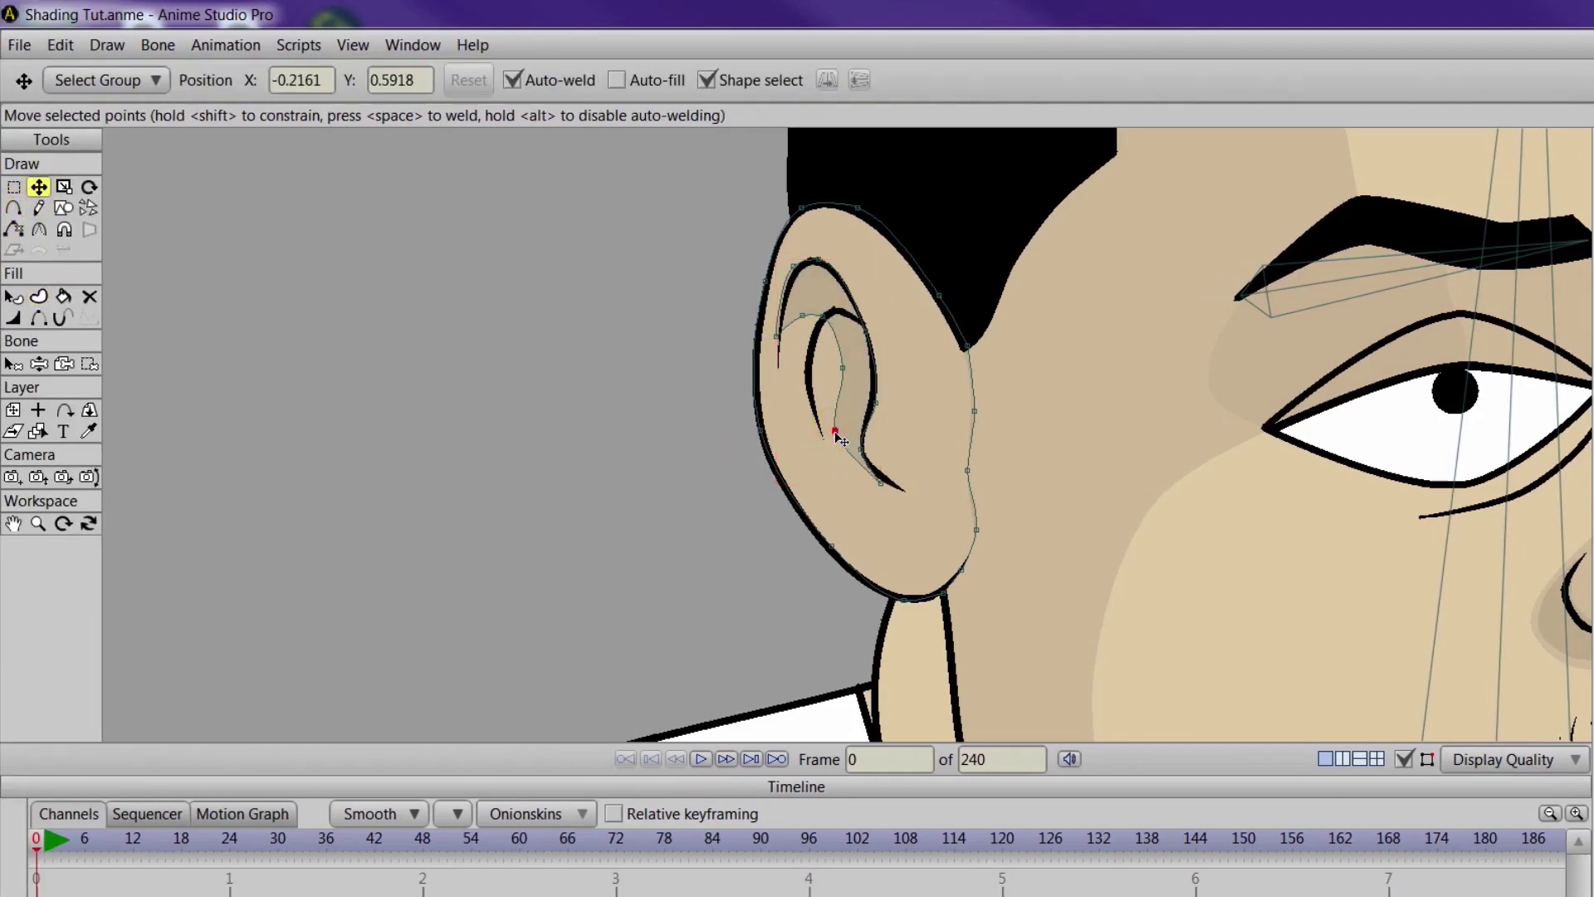
{"action": "left_click_drag", "start_coordinate": [841, 438], "coordinate": [914, 488]}
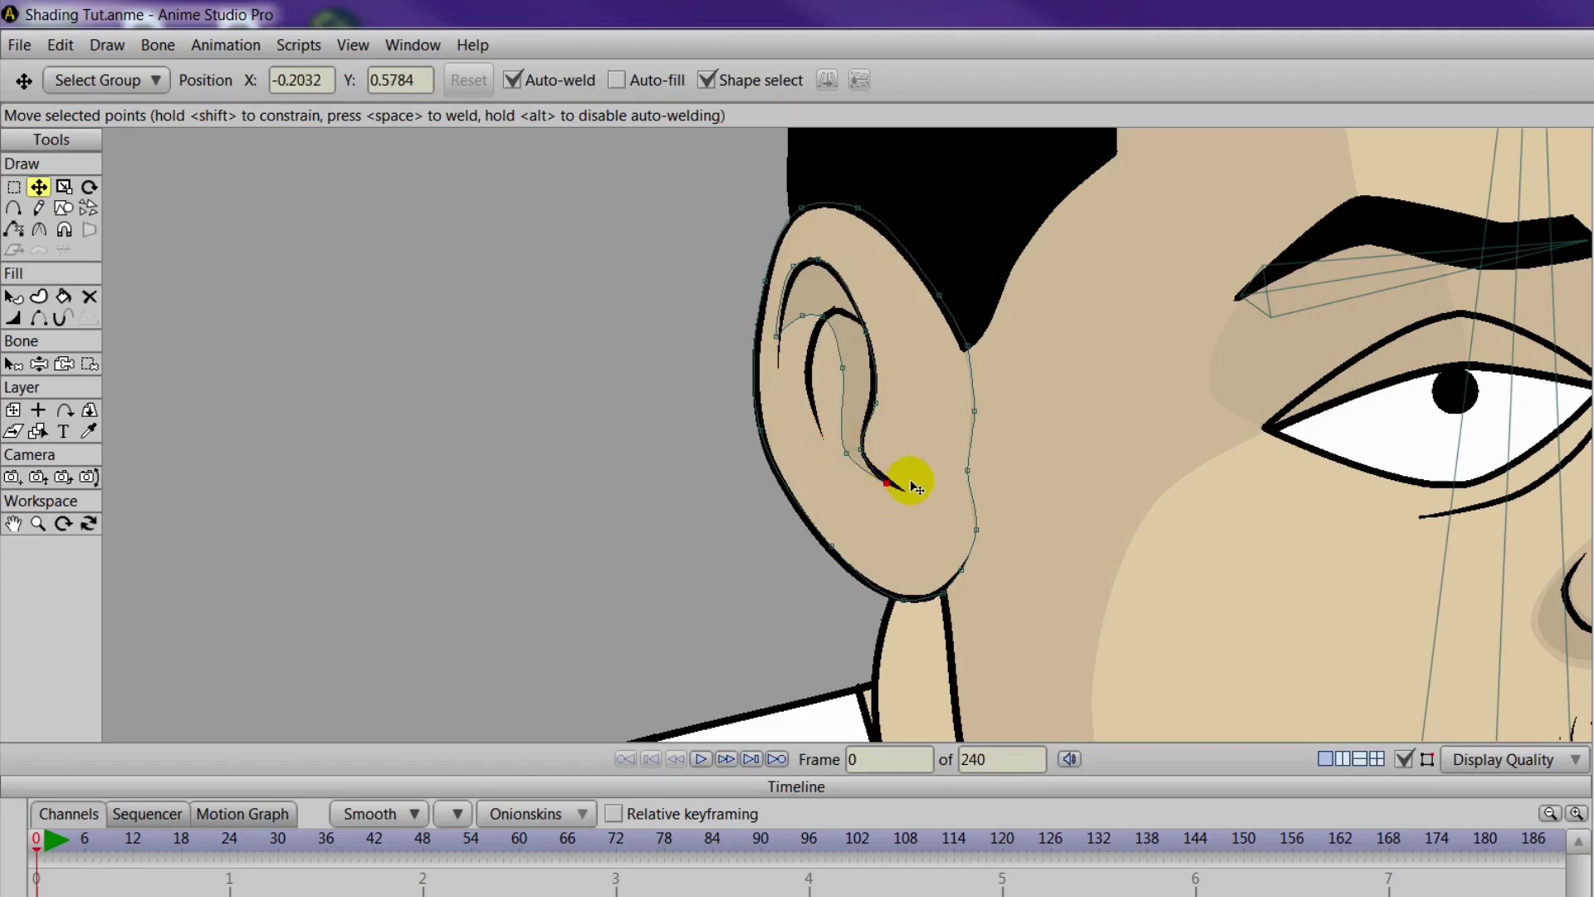
{"action": "key", "text": "ctrl+r"}
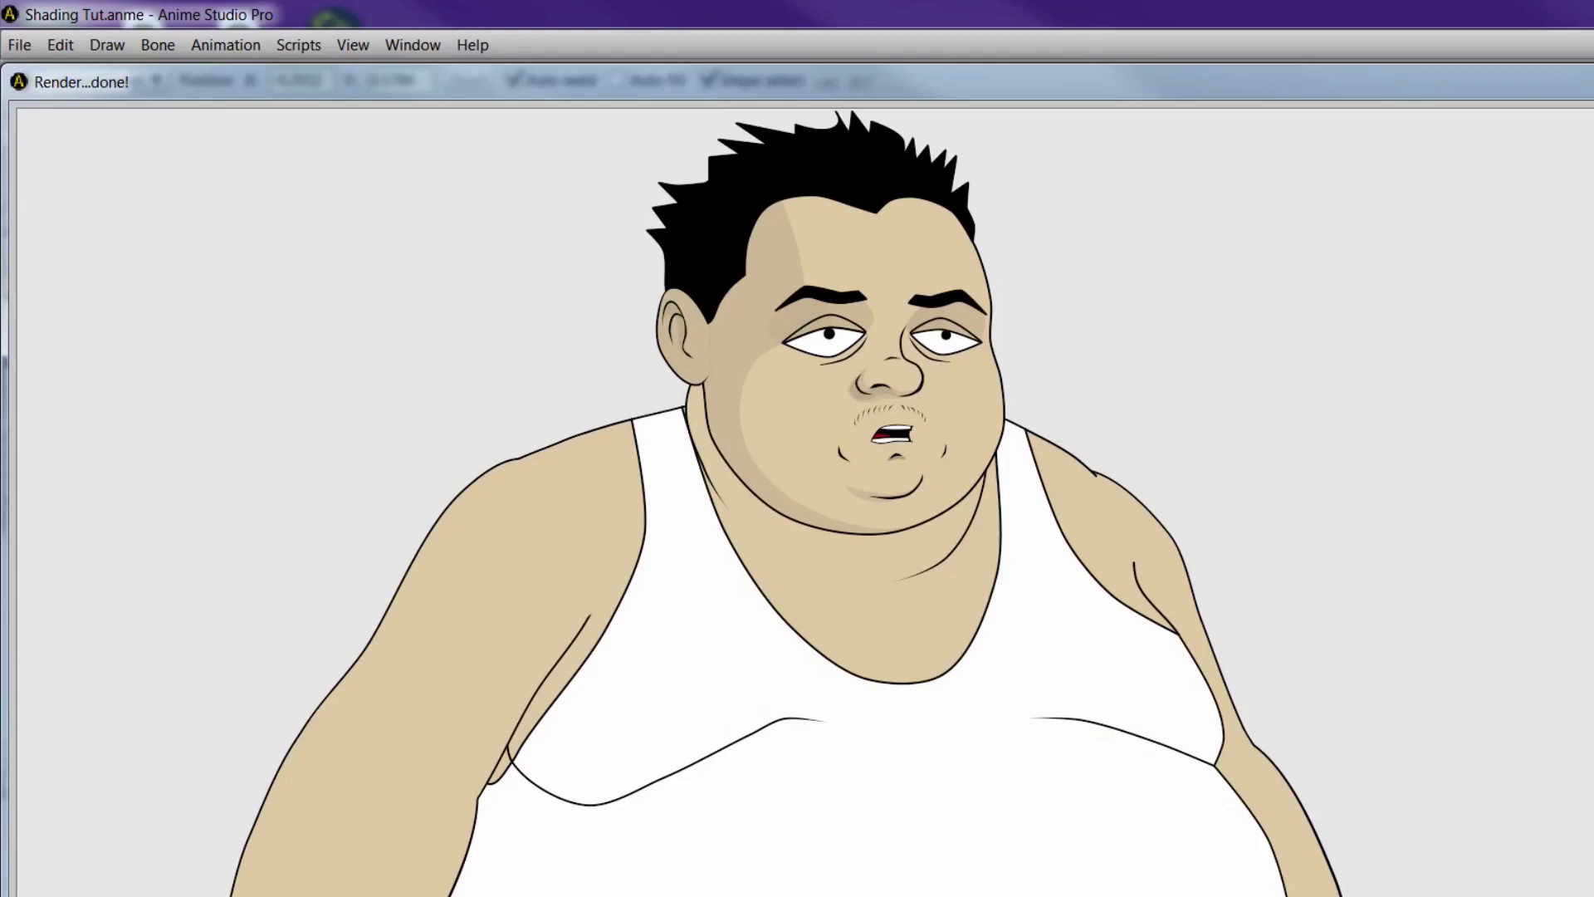
{"action": "key", "text": "Escape"}
Darken the inner-ear shadow by raising its fill alpha above 18 and preview it in a render
{"action": "left_click", "coordinate": [13, 297]}
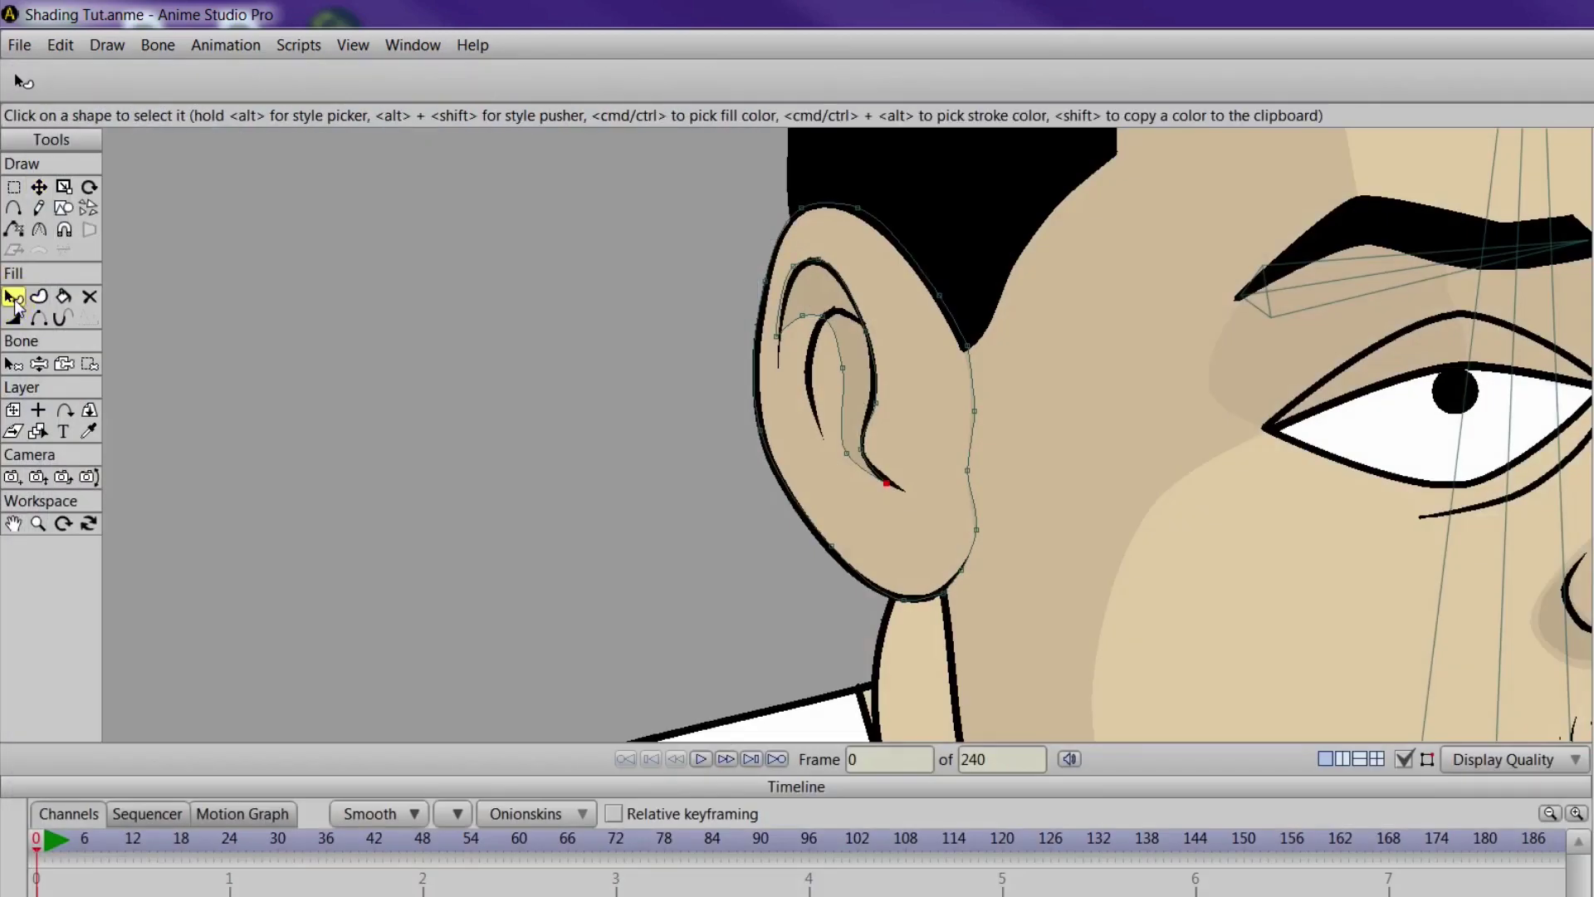
{"action": "left_click", "coordinate": [882, 351]}
{"action": "left_click", "coordinate": [1379, 173]}
{"action": "left_click", "coordinate": [1328, 469]}
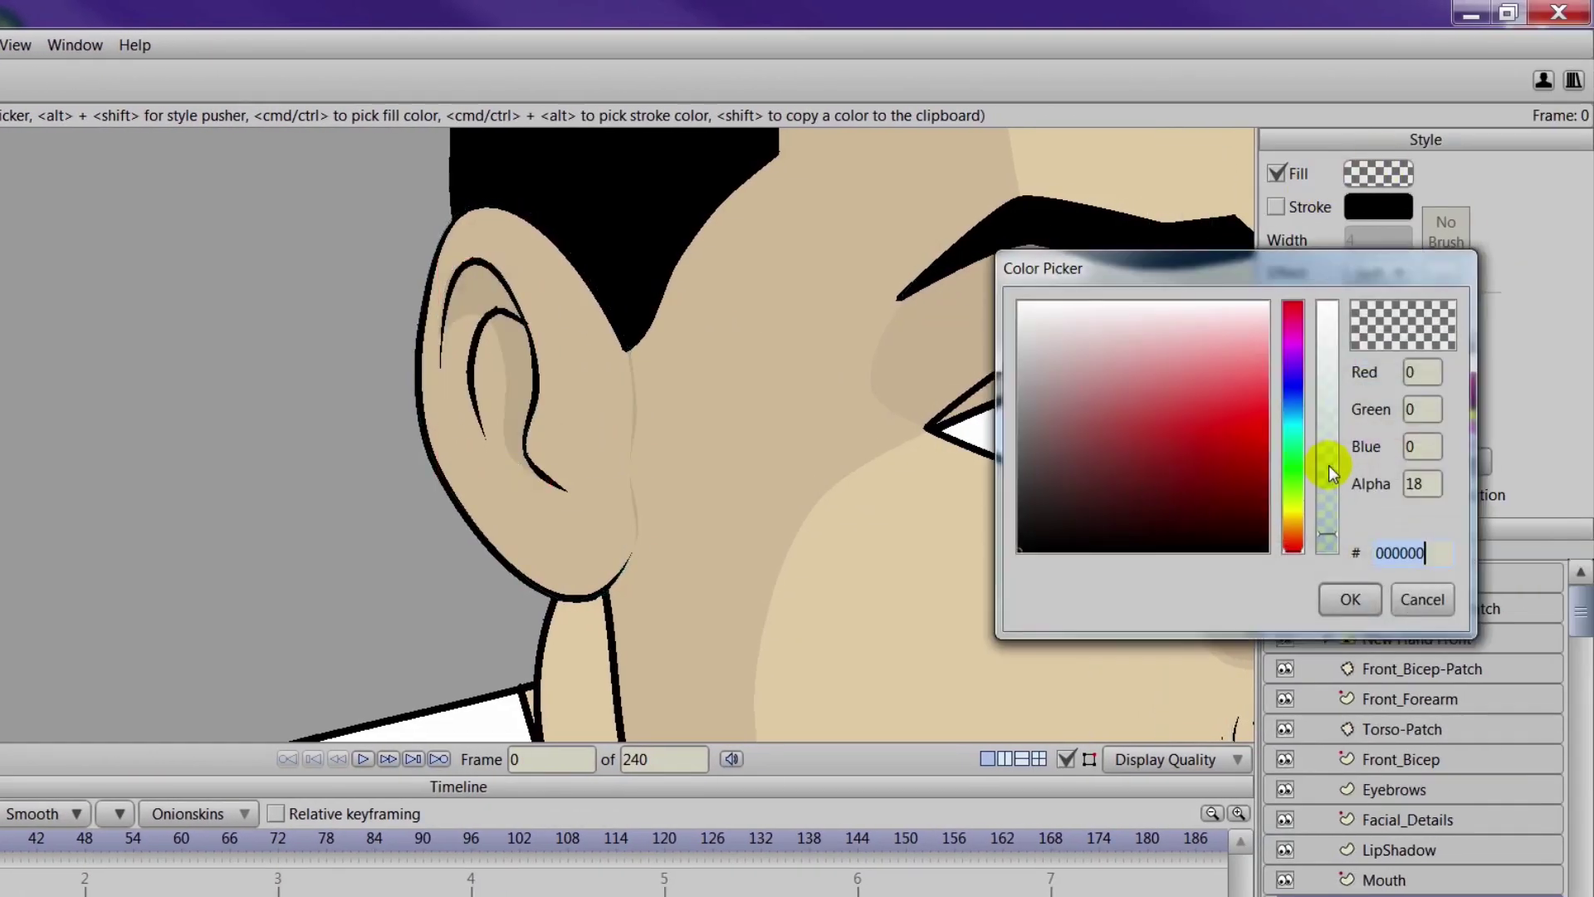
{"action": "left_click_drag", "start_coordinate": [1332, 517], "coordinate": [1342, 496]}
{"action": "left_click", "coordinate": [1350, 596]}
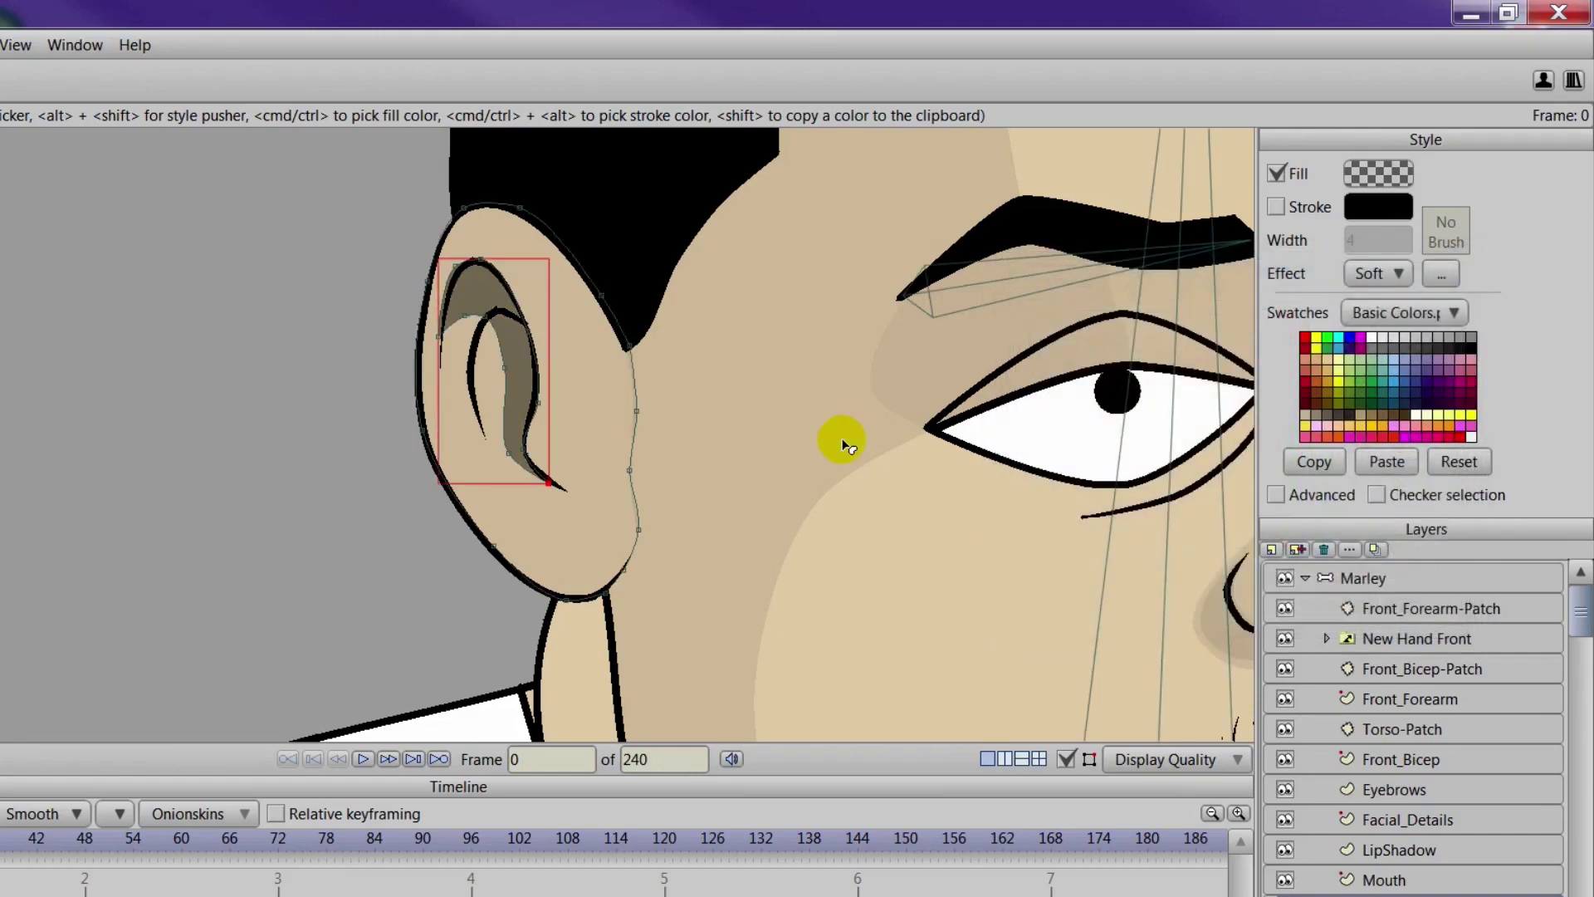
{"action": "key", "text": "ctrl+r"}
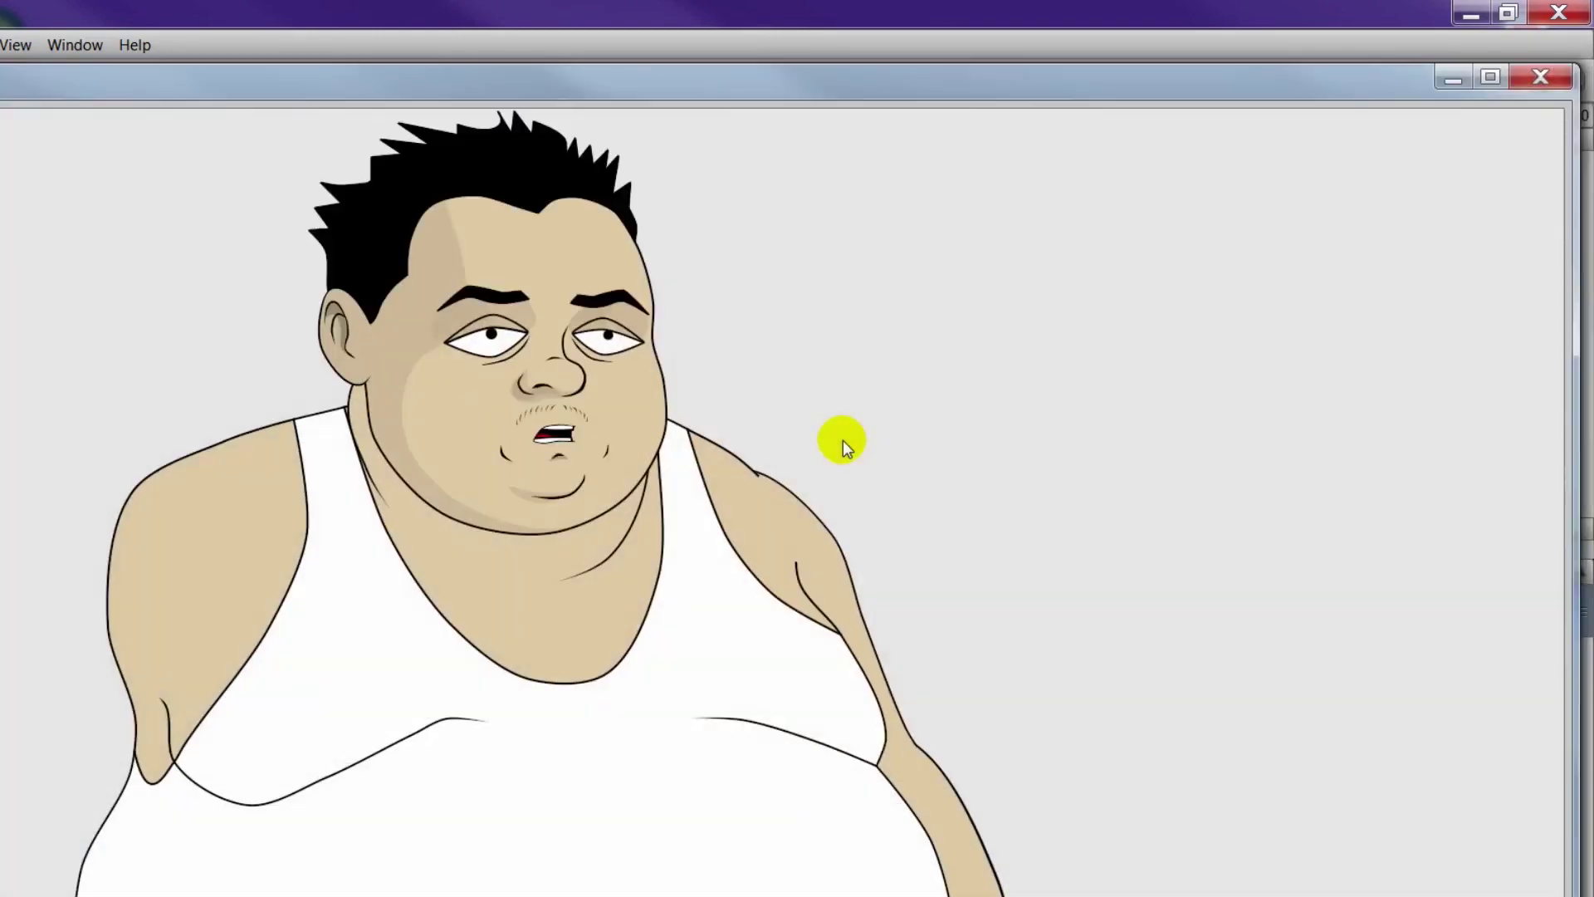
{"action": "left_click", "coordinate": [1538, 78]}
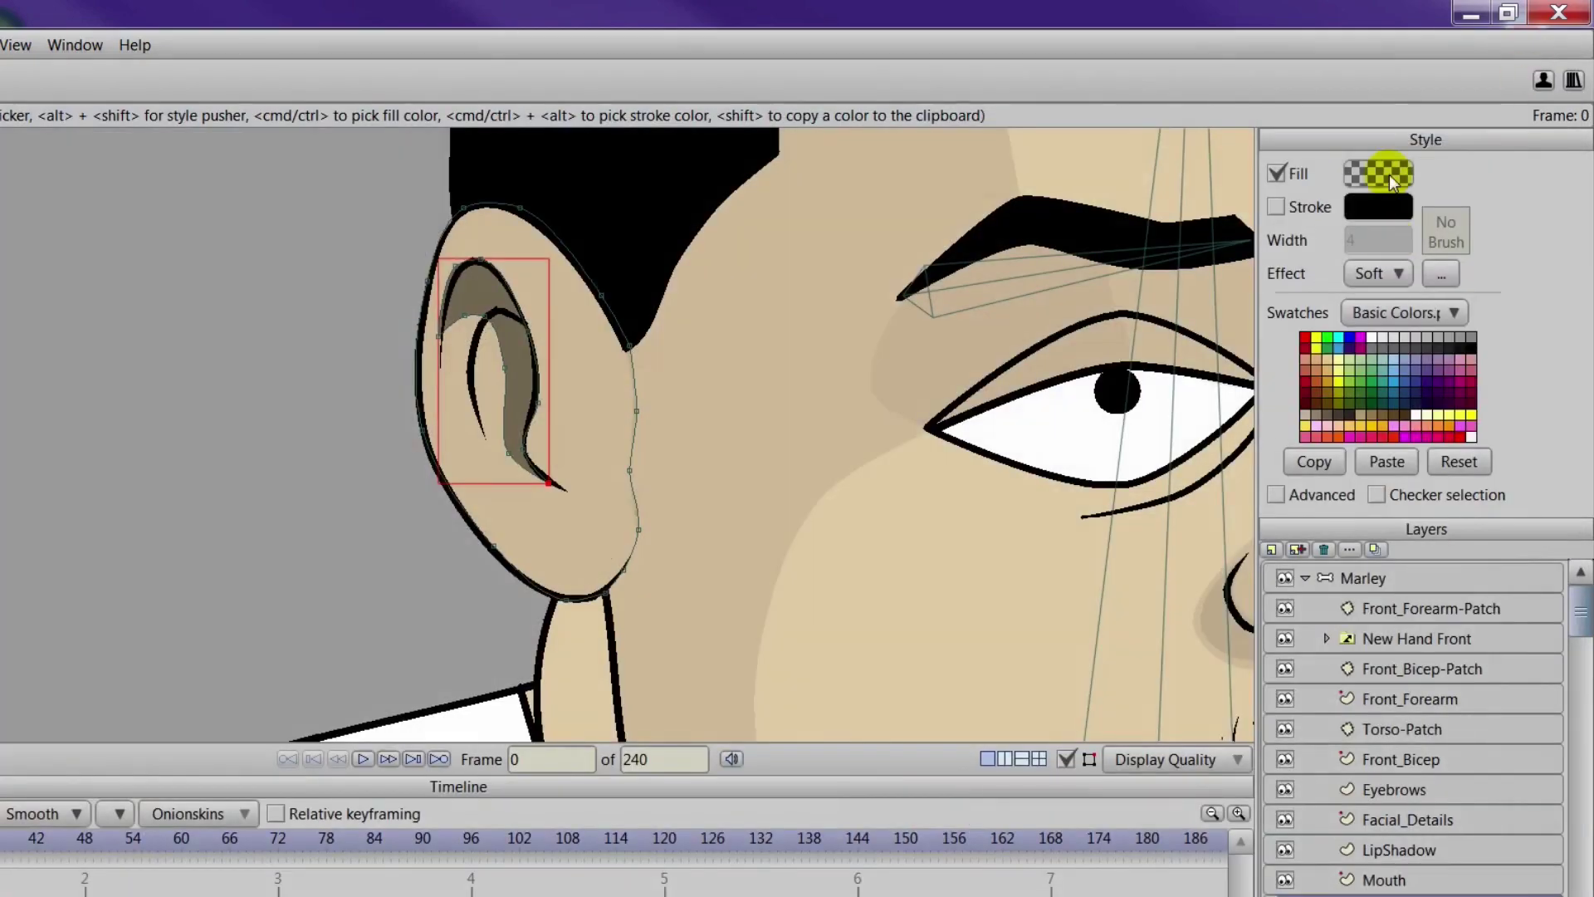
Lighten the inner-ear shadow slightly by lowering its fill alpha
{"action": "left_click", "coordinate": [1383, 174]}
{"action": "left_click_drag", "start_coordinate": [1326, 490], "coordinate": [1330, 507]}
{"action": "left_click", "coordinate": [1350, 598]}
On the FaceShading layer, move the nose shading's upper tip up to the eye-socket shading beside the nose bridge
{"action": "scroll", "coordinate": [784, 562], "scroll_direction": "down", "scroll_amount": 3}
{"action": "left_click_drag", "start_coordinate": [797, 548], "coordinate": [531, 463]}
{"action": "scroll", "coordinate": [602, 477], "scroll_direction": "down", "scroll_amount": 1}
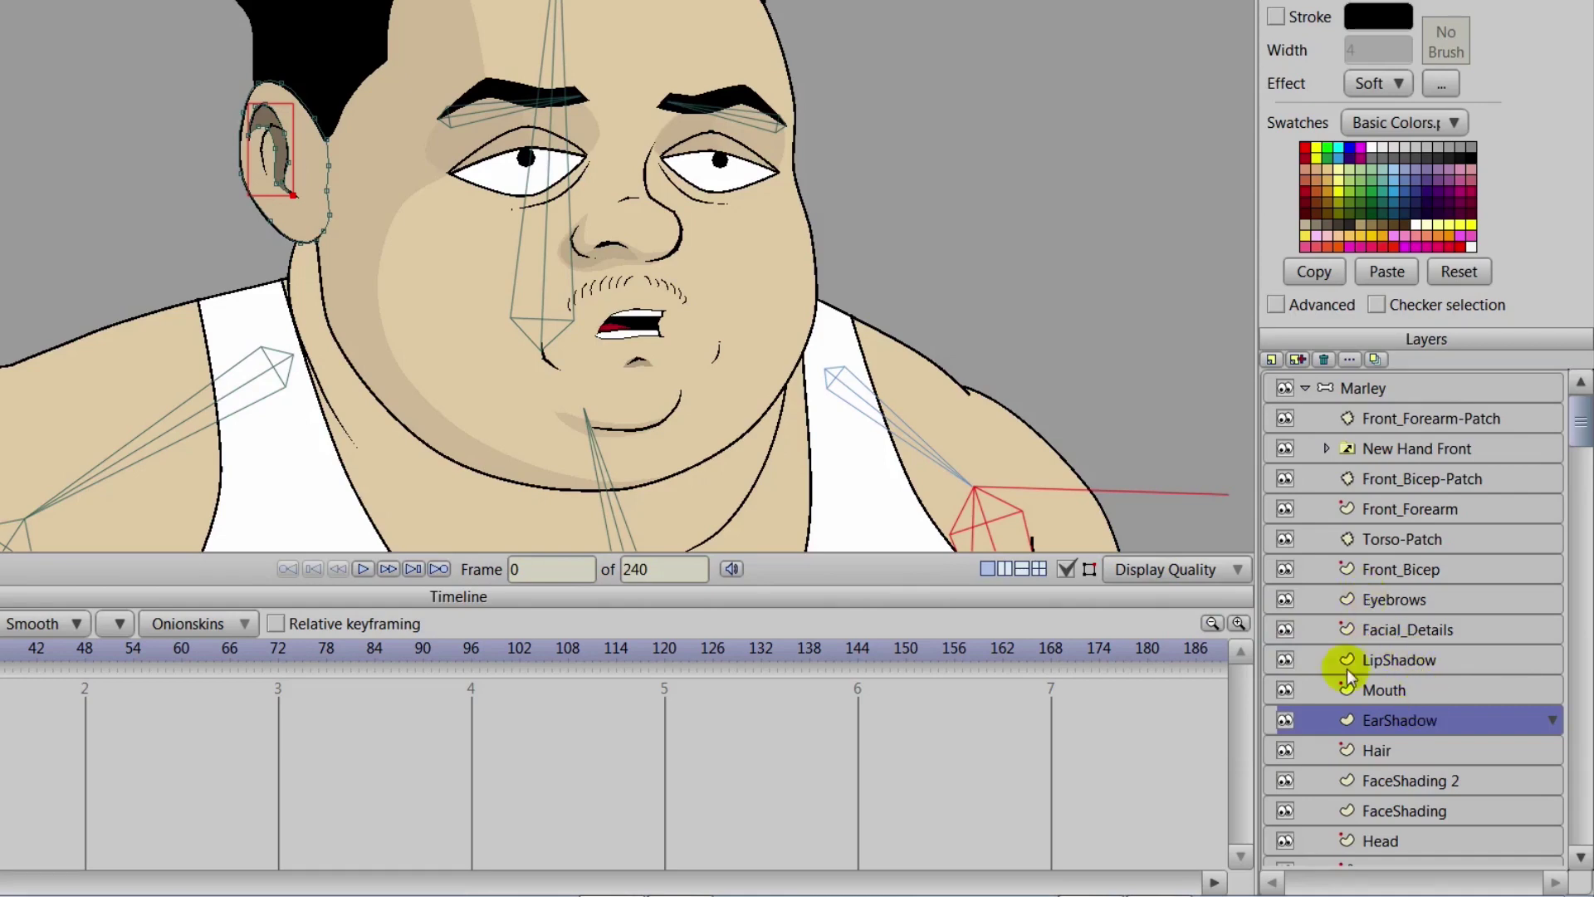
{"action": "right_click", "coordinate": [585, 236], "text": "alt"}
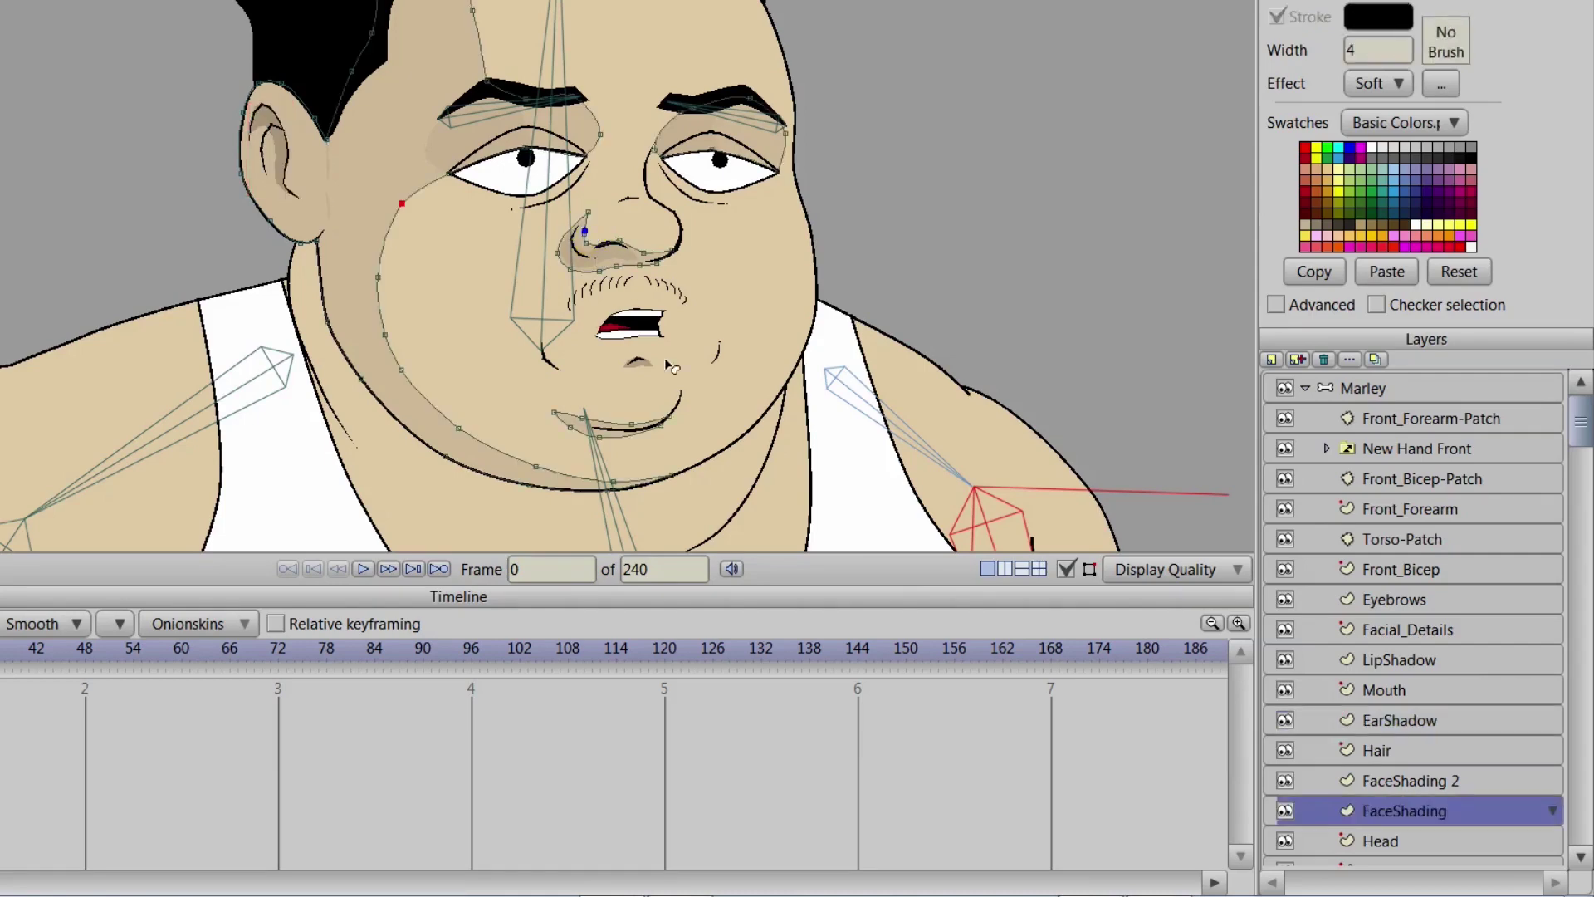
{"action": "scroll", "coordinate": [664, 361], "scroll_direction": "up", "scroll_amount": 3}
{"action": "left_click_drag", "start_coordinate": [538, 309], "coordinate": [382, 383]}
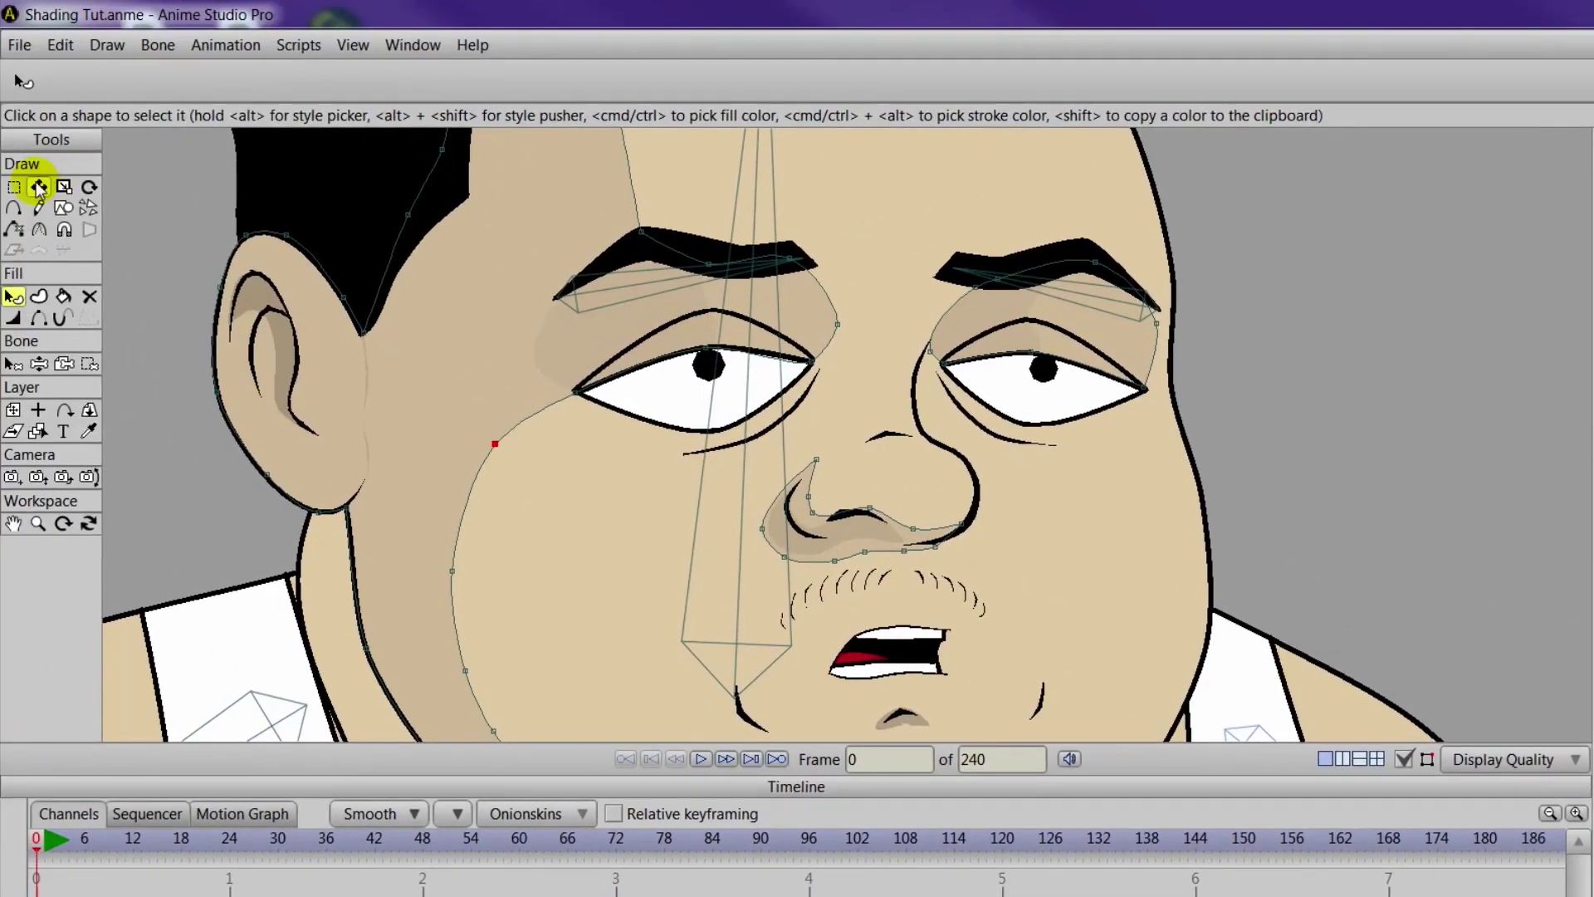
{"action": "key", "text": "t"}
{"action": "left_click_drag", "start_coordinate": [686, 385], "coordinate": [705, 335]}
{"action": "left_click_drag", "start_coordinate": [833, 407], "coordinate": [840, 326]}
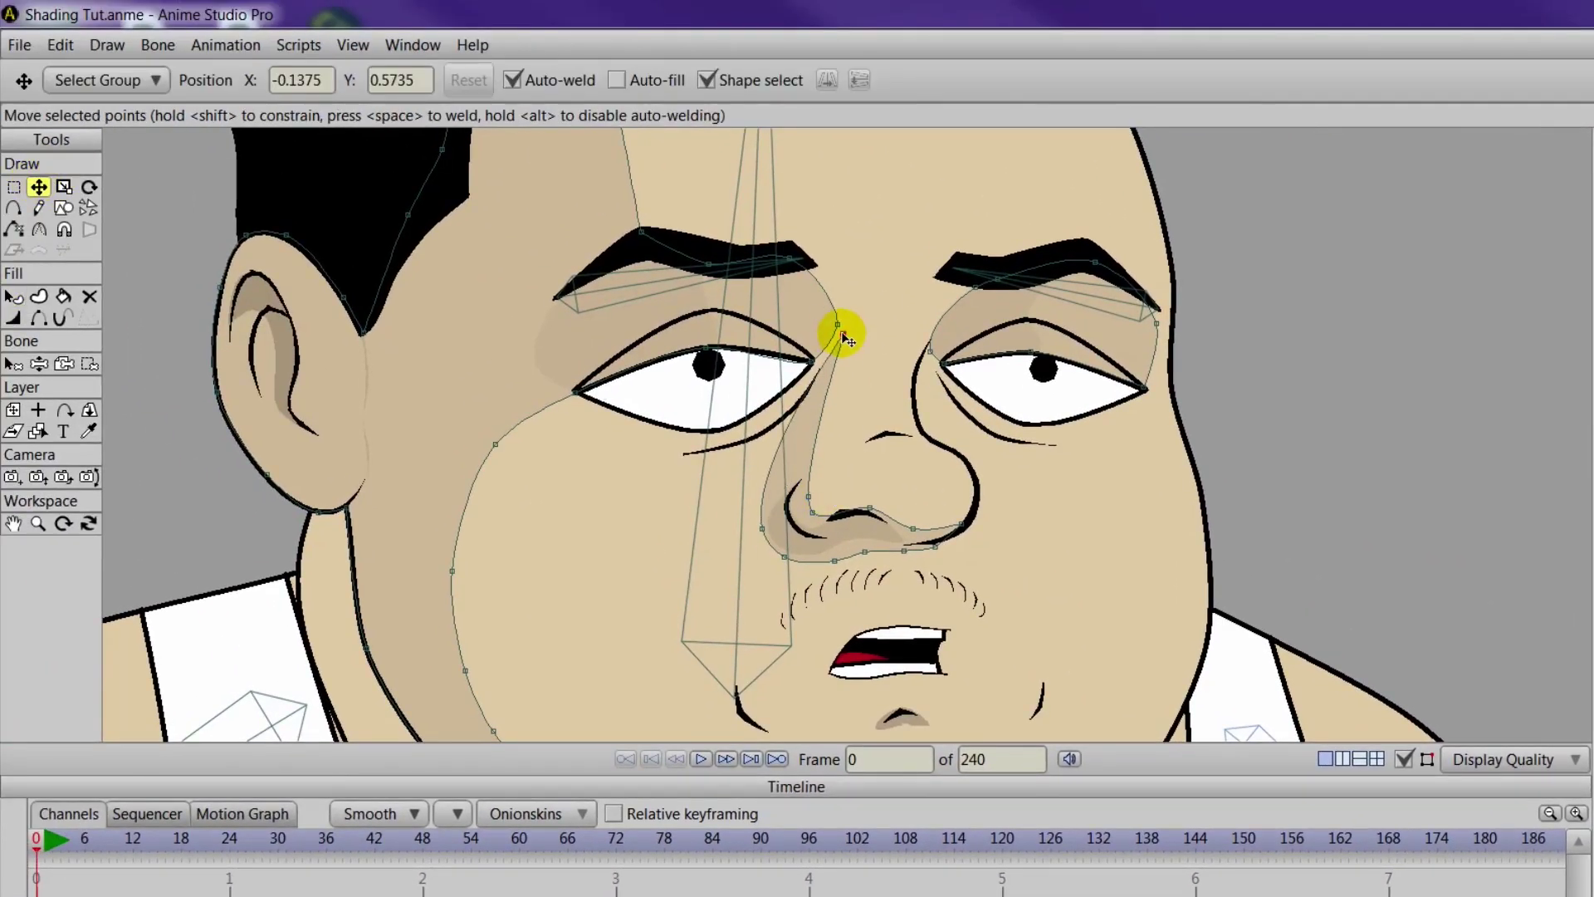
Add points to the nose shading to shape both bridge edges, reaching toward the crease above the nose and the inner eye corner
{"action": "left_click", "coordinate": [10, 213]}
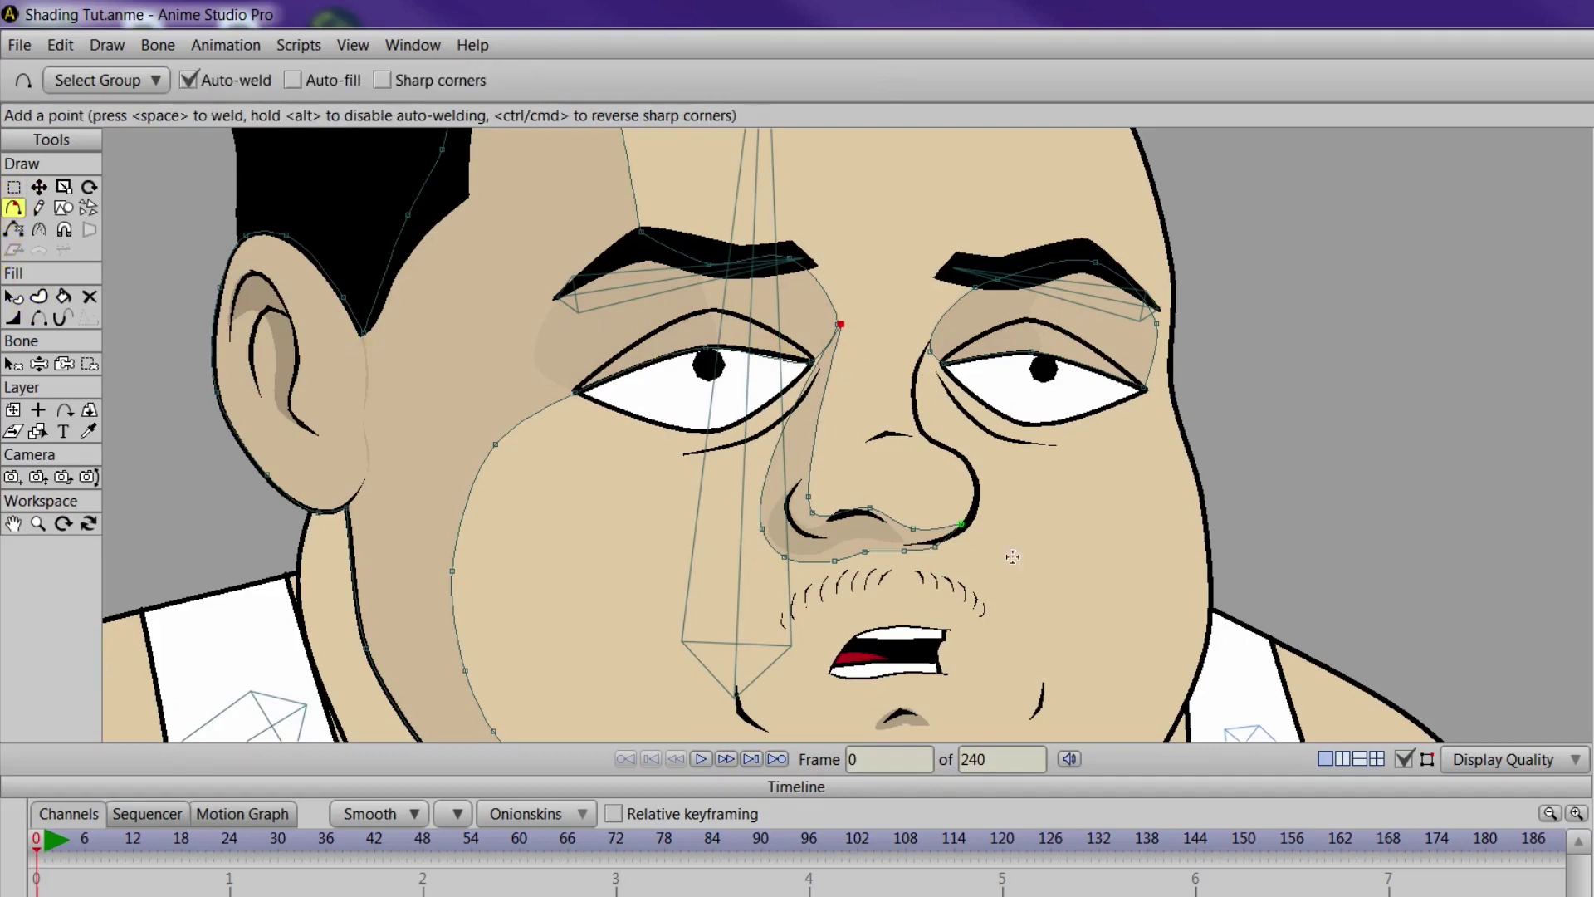
{"action": "left_click", "coordinate": [813, 454]}
{"action": "mouse_move", "coordinate": [815, 452]}
{"action": "left_mouse_down"}
{"action": "mouse_move", "coordinate": [877, 438]}
{"action": "mouse_move", "coordinate": [839, 426]}
{"action": "mouse_move", "coordinate": [836, 386]}
{"action": "left_mouse_up"}
{"action": "left_click_drag", "start_coordinate": [778, 451], "coordinate": [805, 447]}
{"action": "left_click_drag", "start_coordinate": [822, 388], "coordinate": [816, 375]}
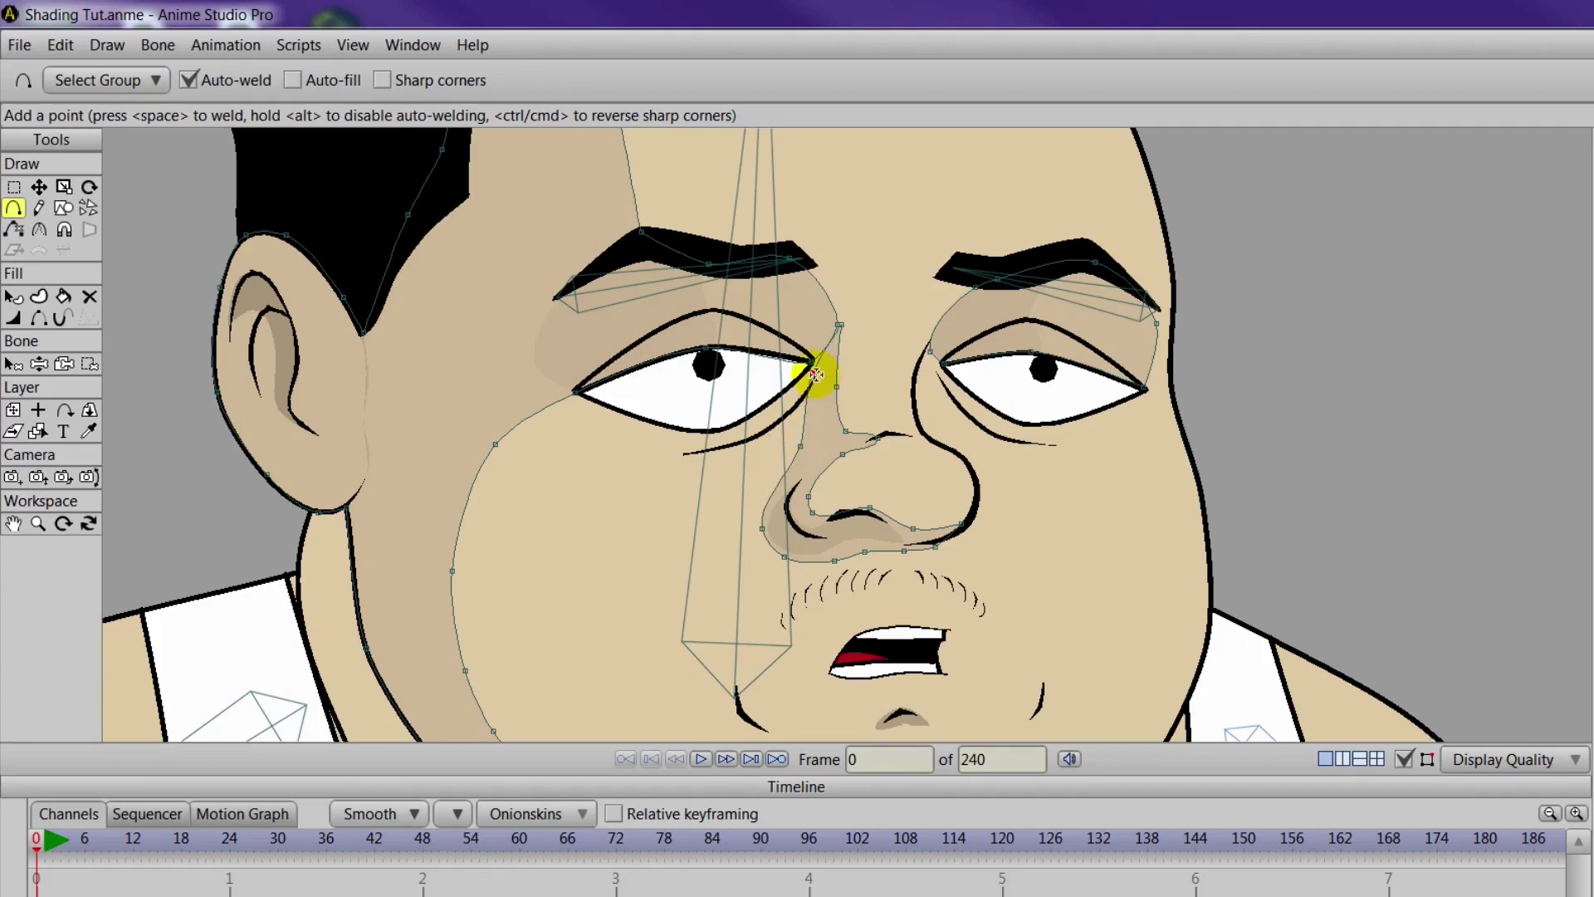
Adjust the shading point at the crease above the nose, add a point beside it, and extend the tip along the crease
{"action": "left_click", "coordinate": [38, 229]}
{"action": "scroll", "coordinate": [929, 456], "scroll_direction": "up", "scroll_amount": 2}
{"action": "left_click", "coordinate": [902, 437]}
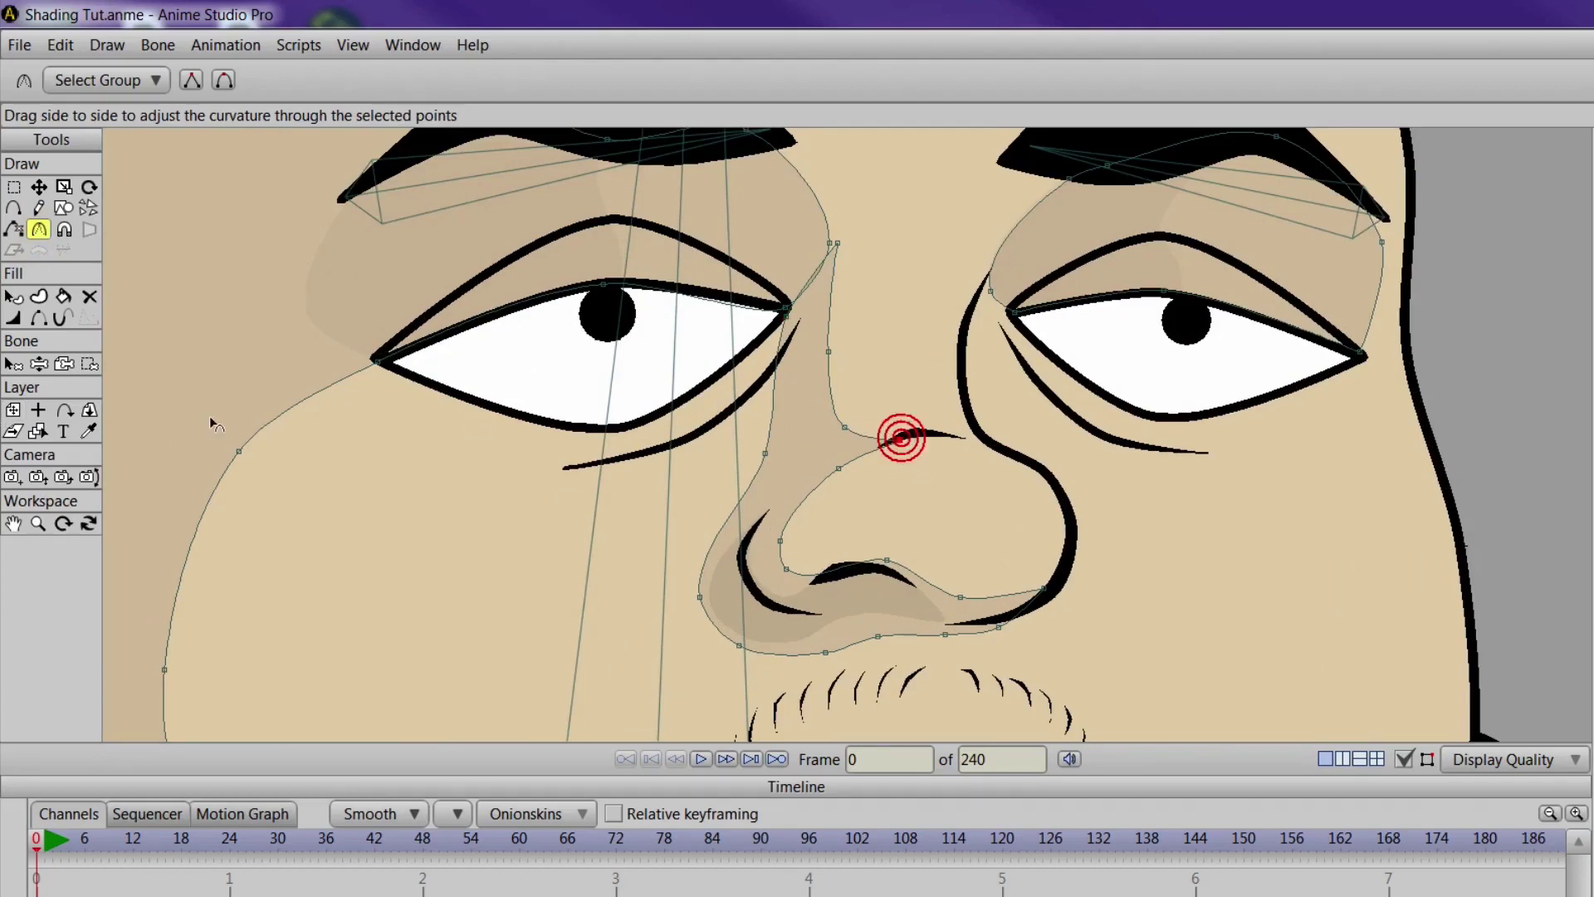
{"action": "left_click", "coordinate": [13, 207]}
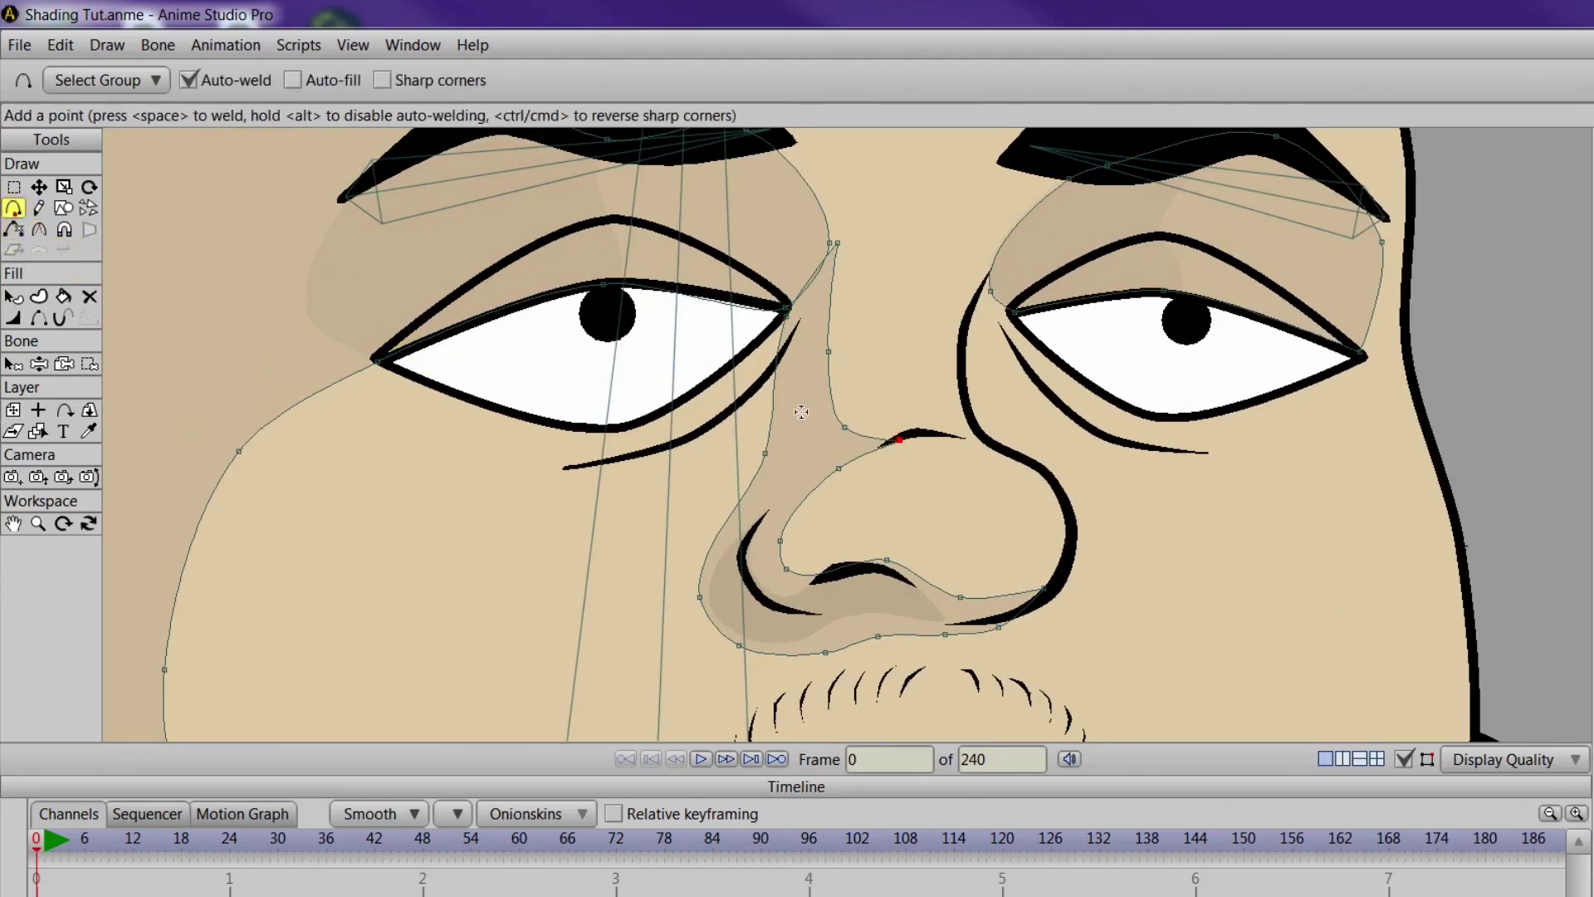
{"action": "left_click", "coordinate": [872, 432]}
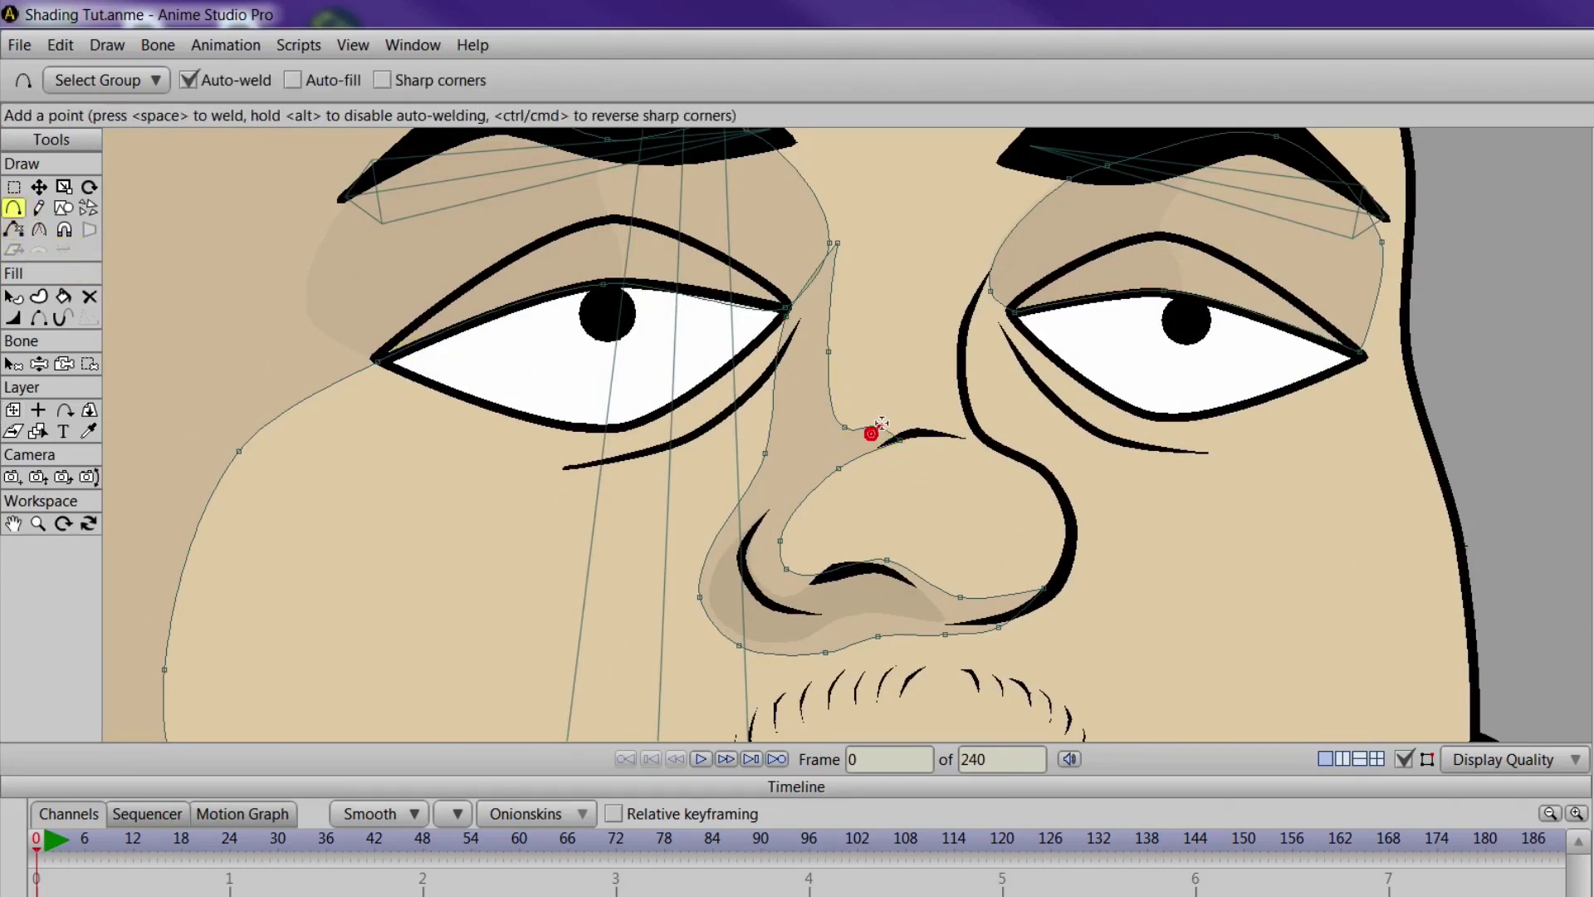
{"action": "left_click", "coordinate": [39, 187]}
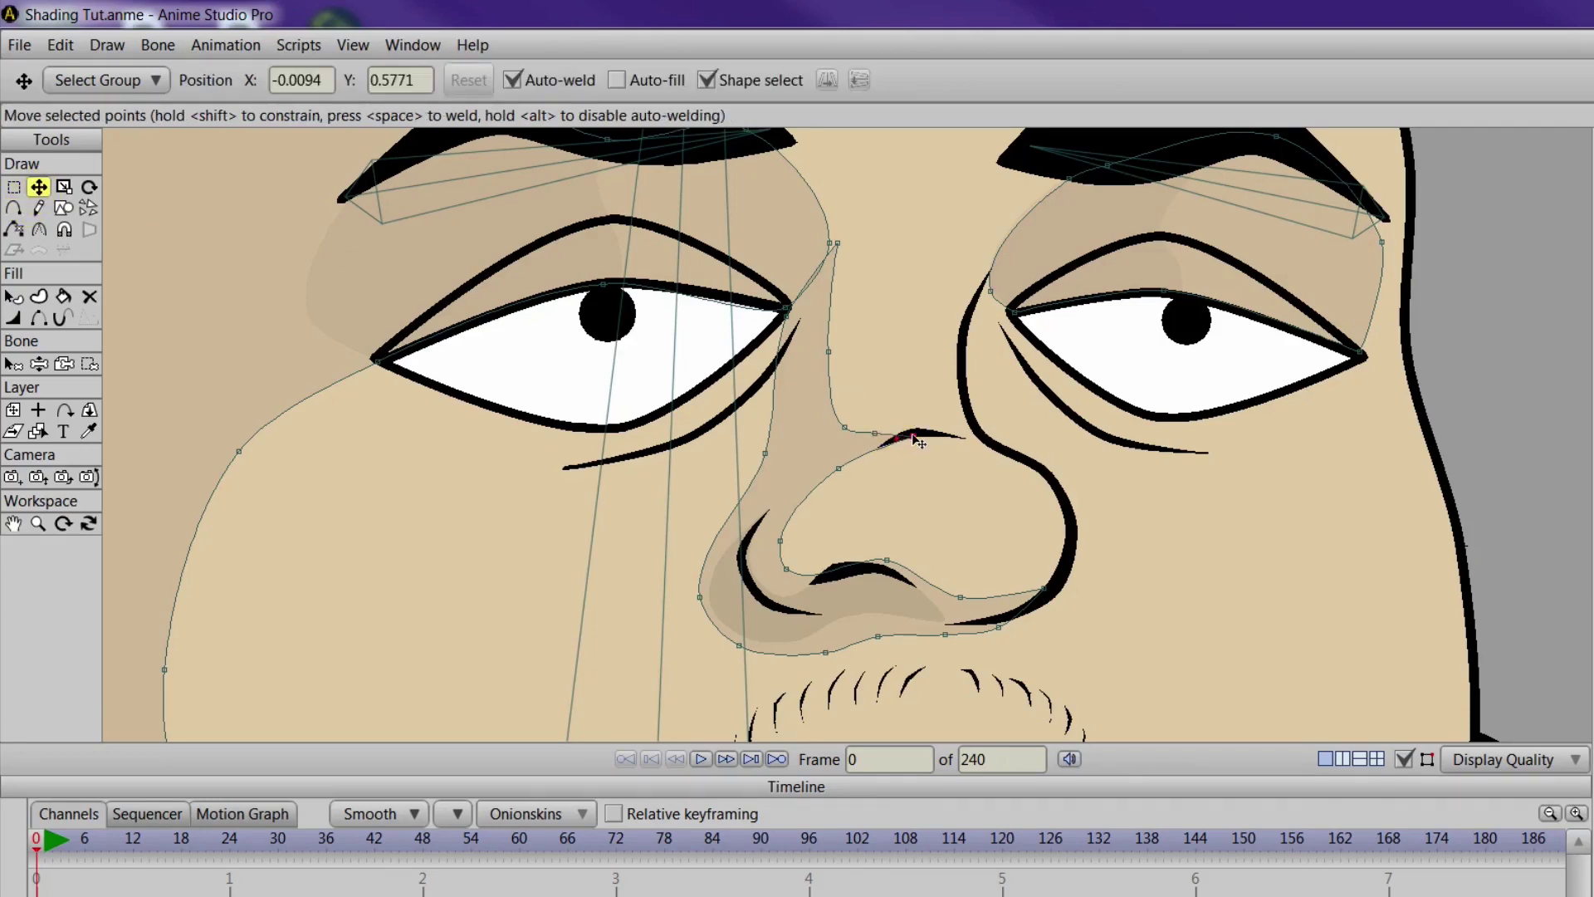
{"action": "mouse_move", "coordinate": [914, 435]}
{"action": "left_mouse_down"}
{"action": "mouse_move", "coordinate": [954, 435]}
{"action": "mouse_move", "coordinate": [876, 431]}
{"action": "mouse_move", "coordinate": [899, 421]}
{"action": "left_mouse_up"}
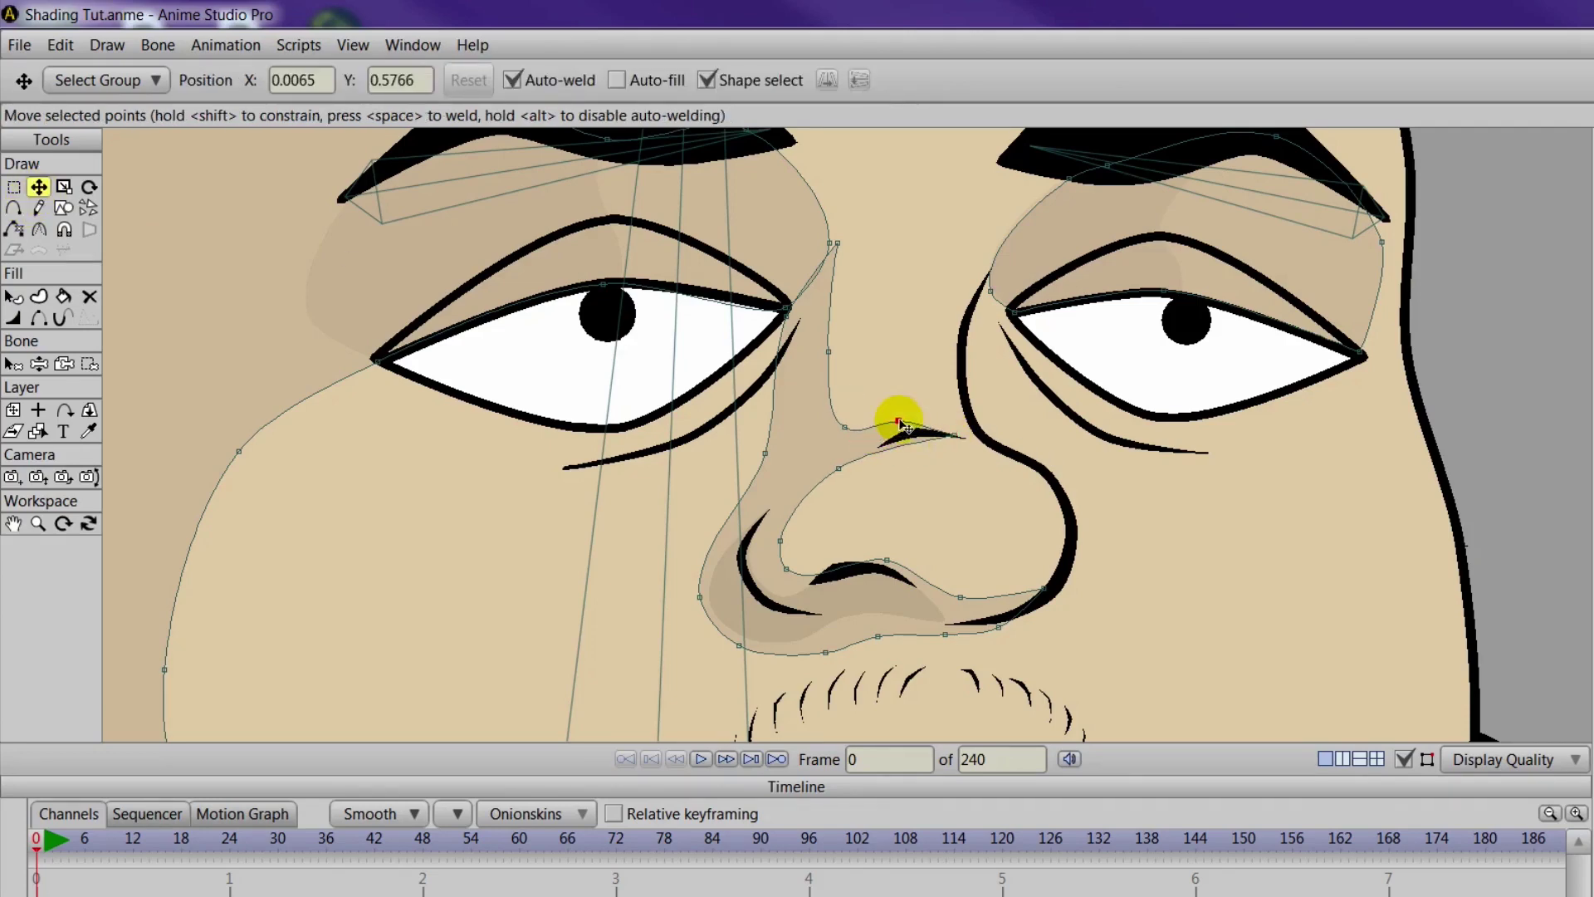
Add points along the shading's lower edge, under the crease and down toward the nostril, to round the nose tip's lit area
{"action": "left_click", "coordinate": [14, 209]}
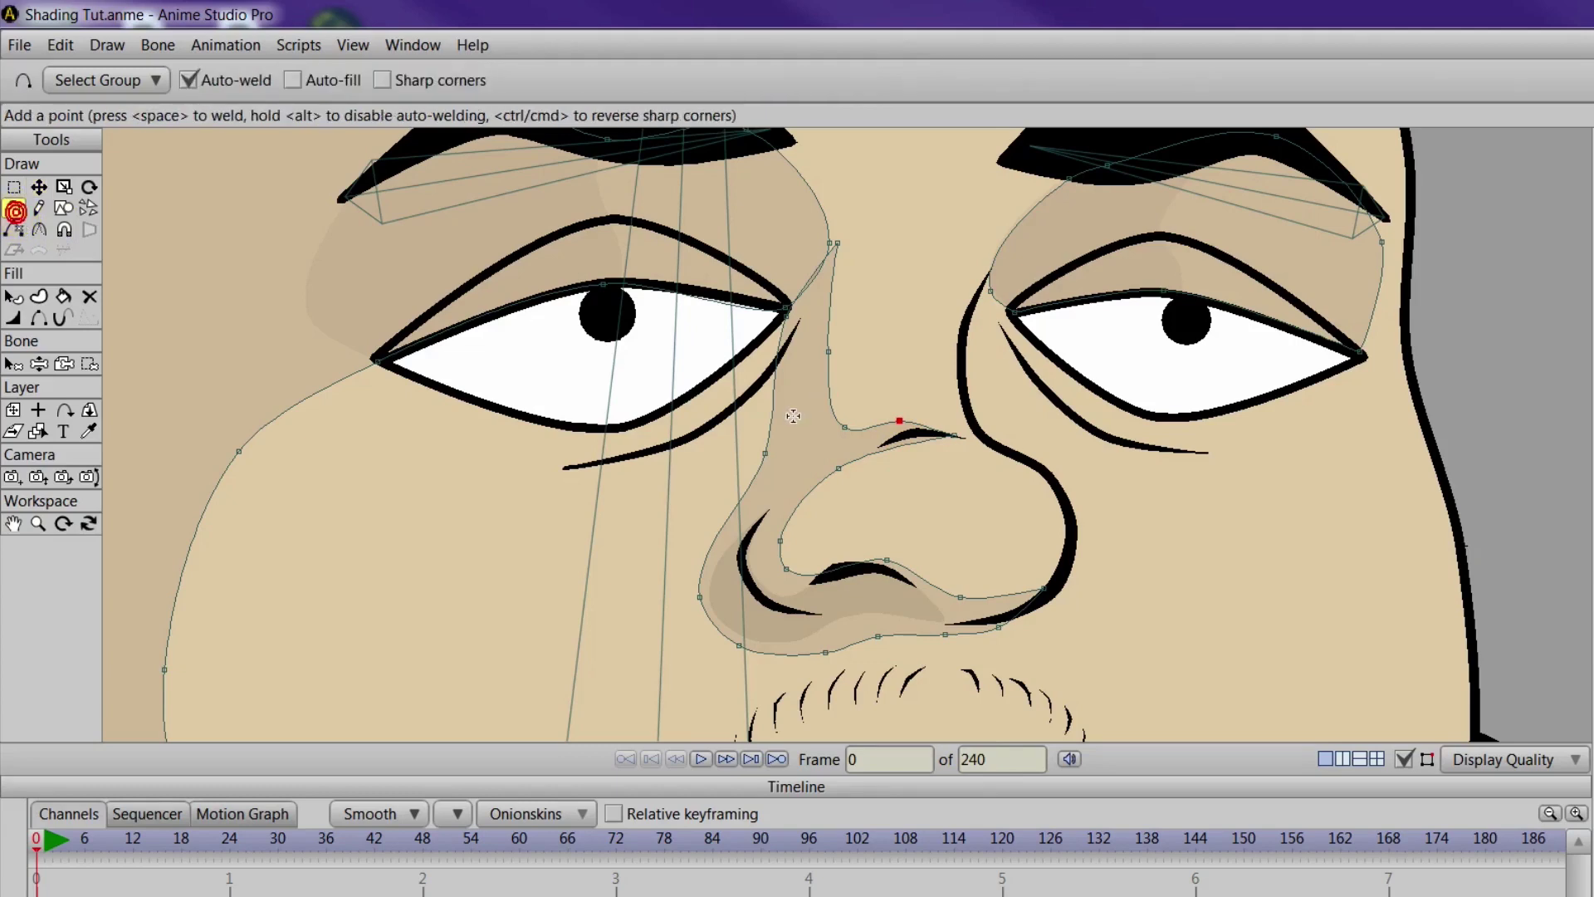
{"action": "left_click_drag", "start_coordinate": [880, 449], "coordinate": [896, 438]}
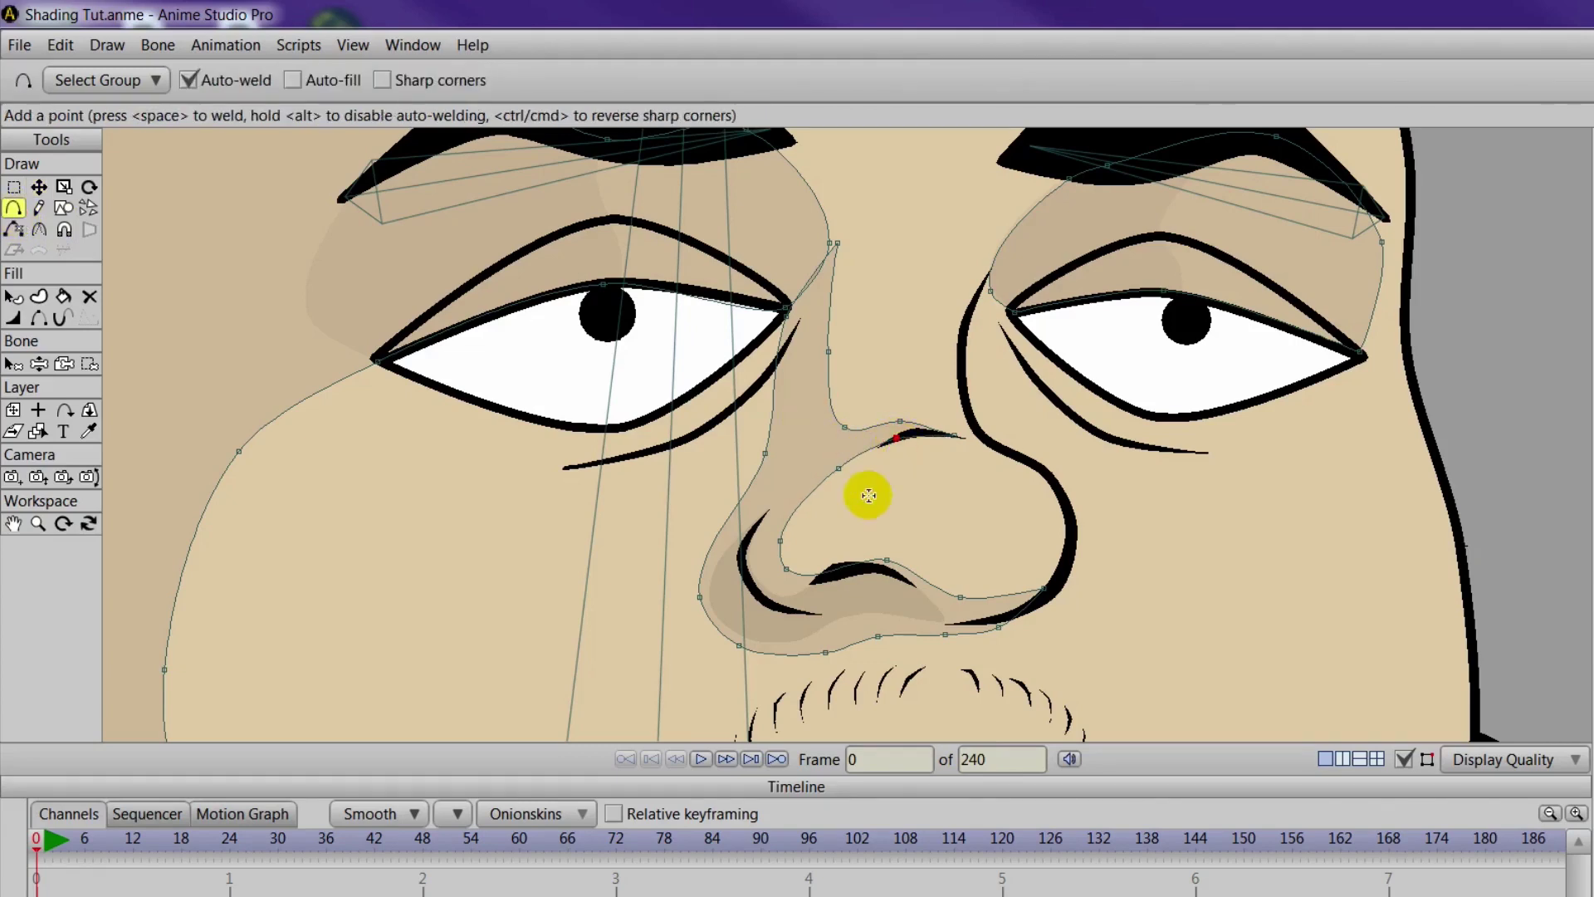
{"action": "left_click", "coordinate": [818, 495]}
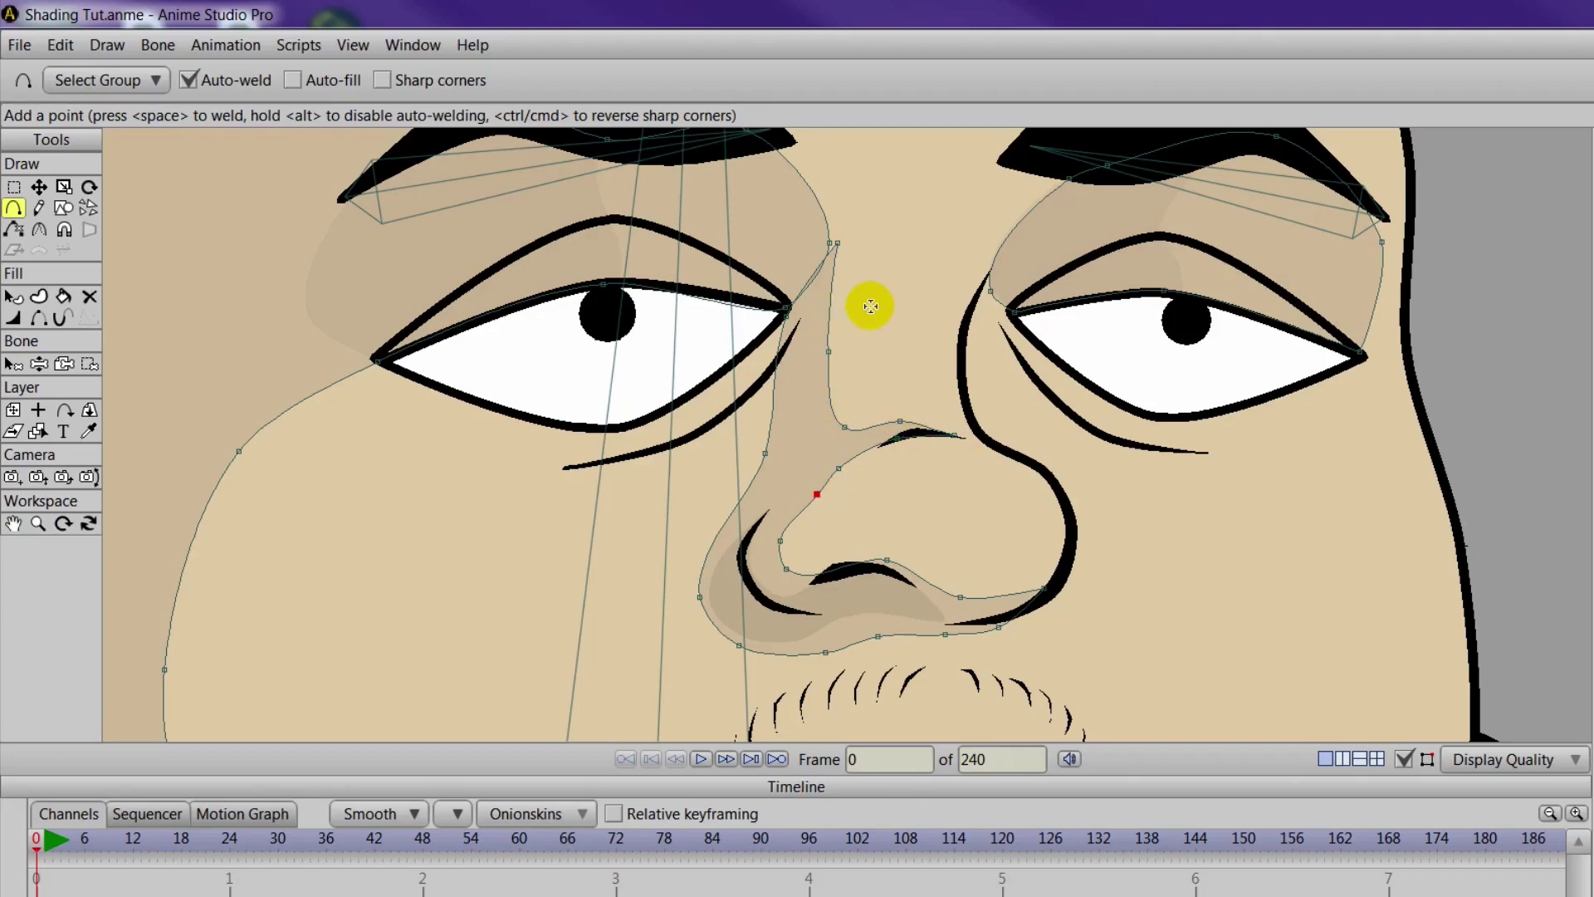
Add a point between the inner eye corner and the shading tip, and move the tip and corner point against the eye-socket shading
{"action": "scroll", "coordinate": [907, 384], "scroll_direction": "up", "scroll_amount": 3}
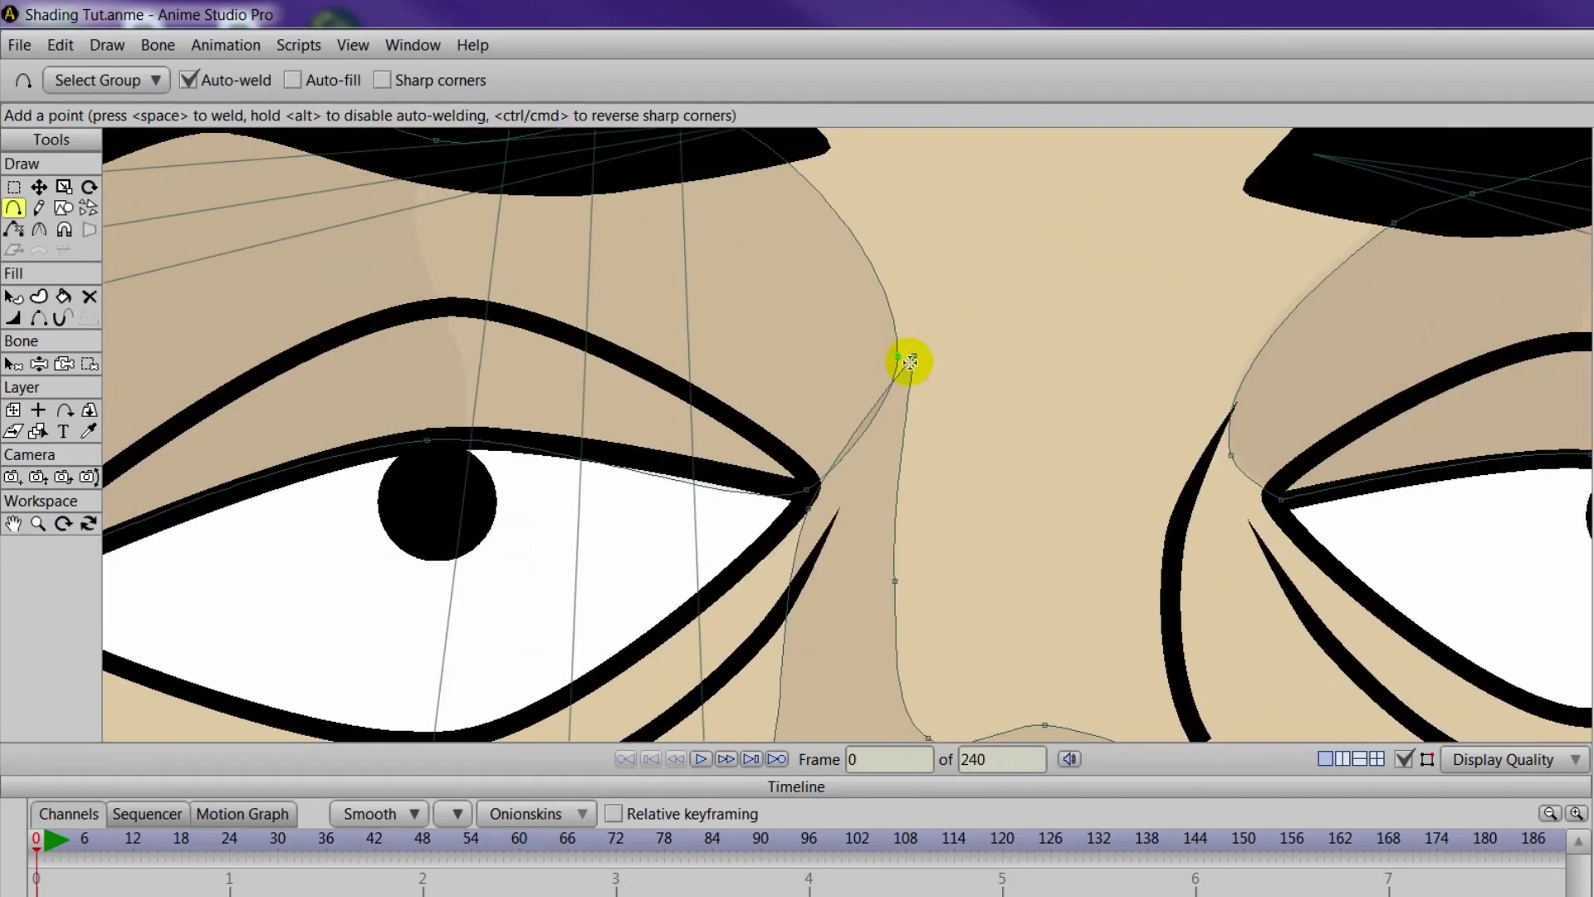
{"action": "left_click_drag", "start_coordinate": [905, 369], "coordinate": [864, 439]}
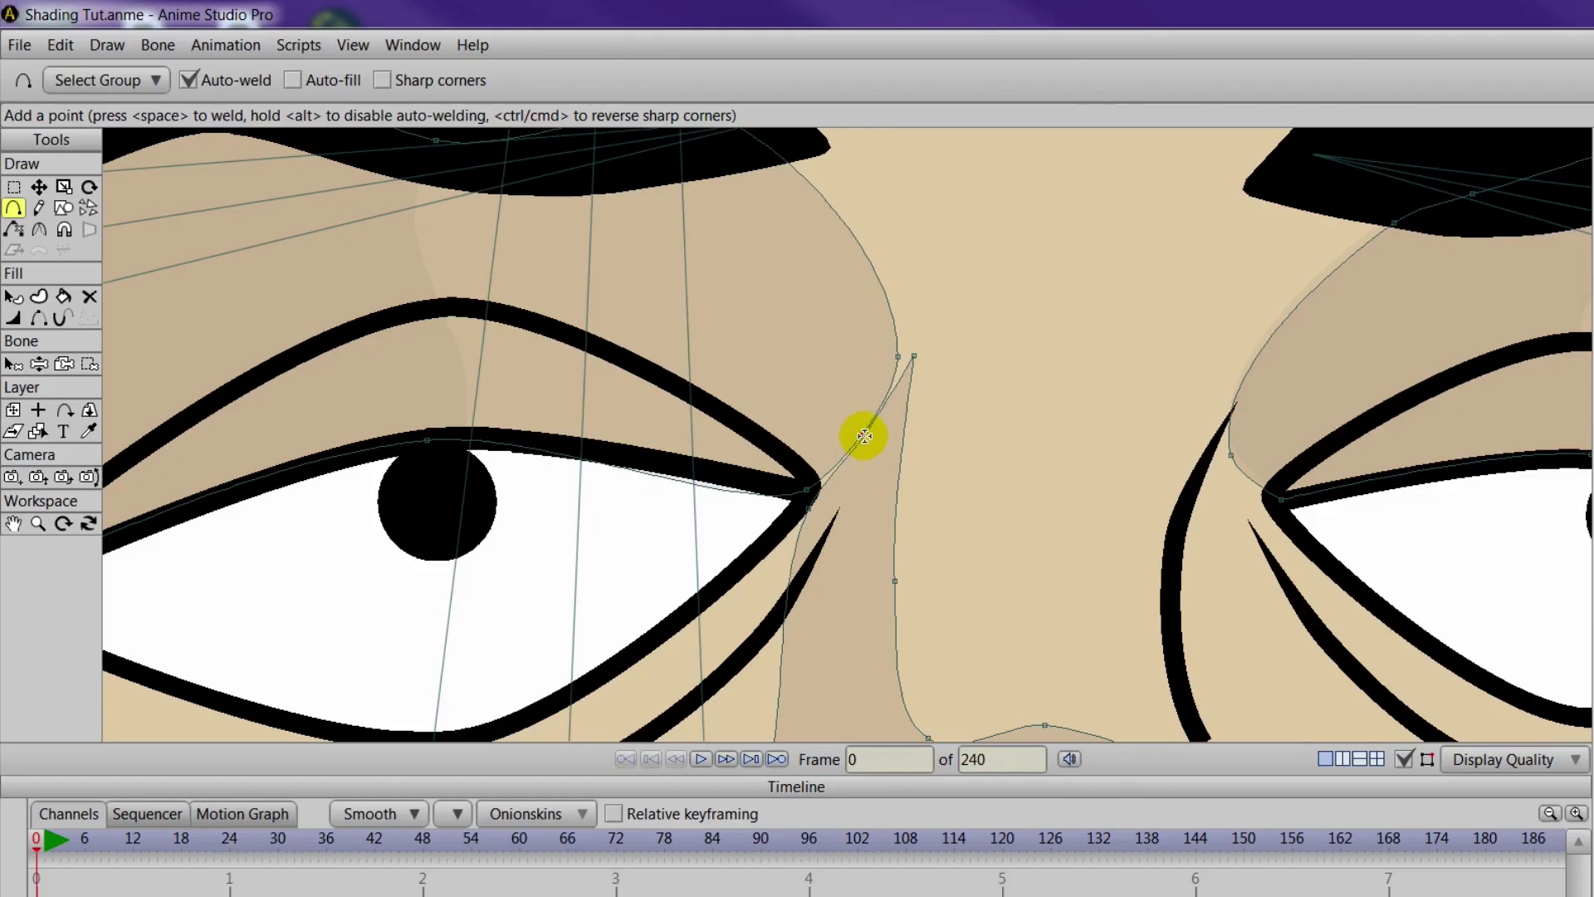
{"action": "left_click", "coordinate": [864, 436]}
{"action": "left_click", "coordinate": [38, 187]}
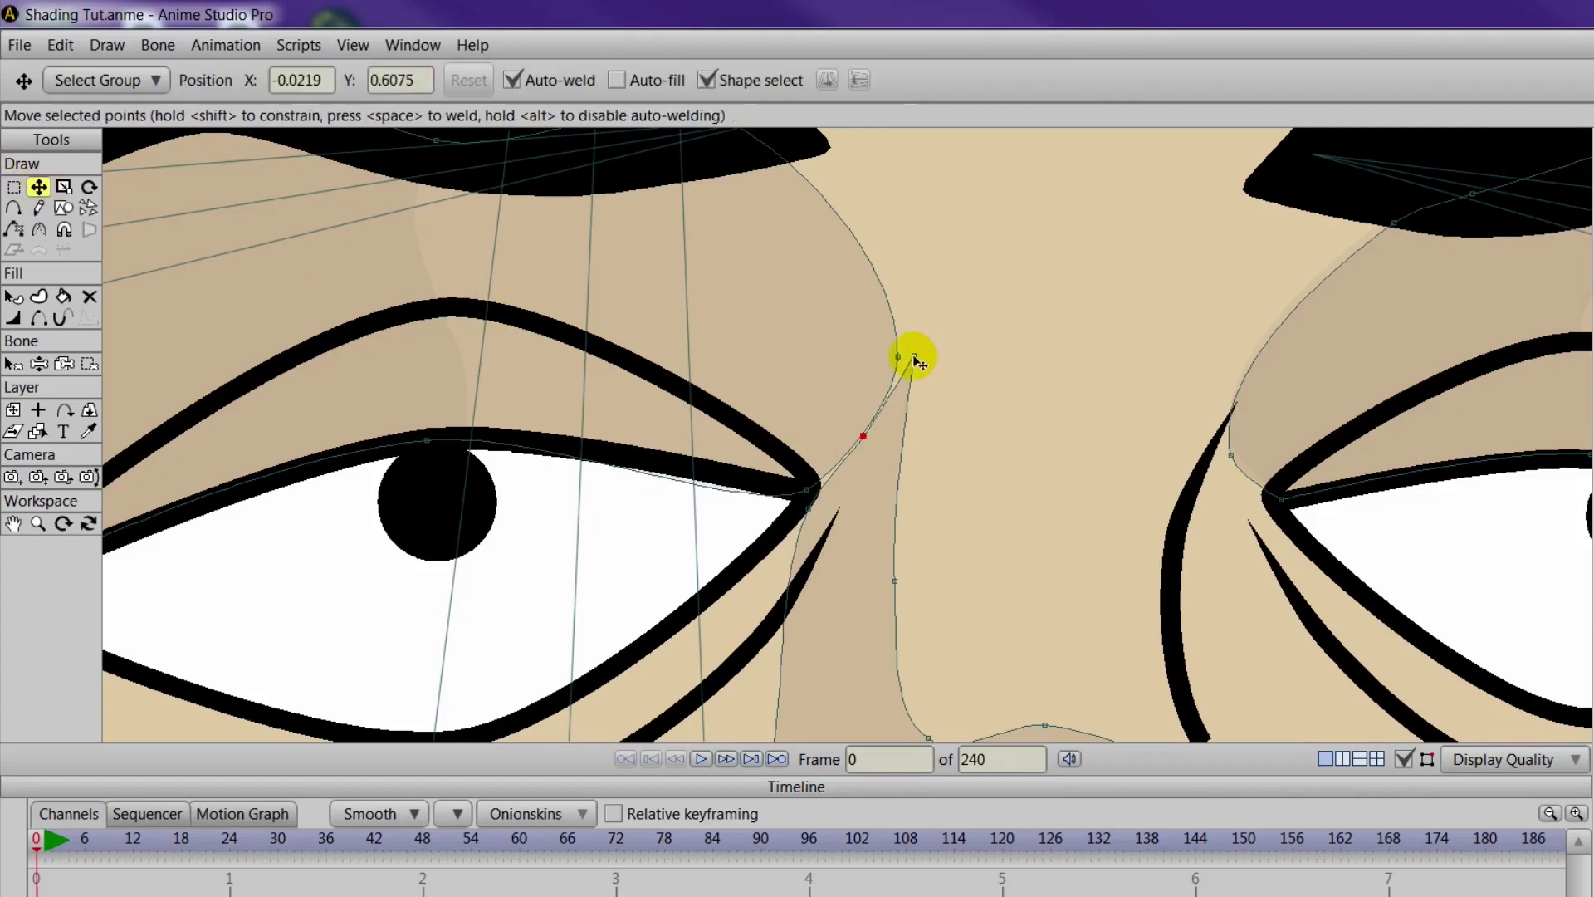
{"action": "left_click_drag", "start_coordinate": [914, 358], "coordinate": [906, 357]}
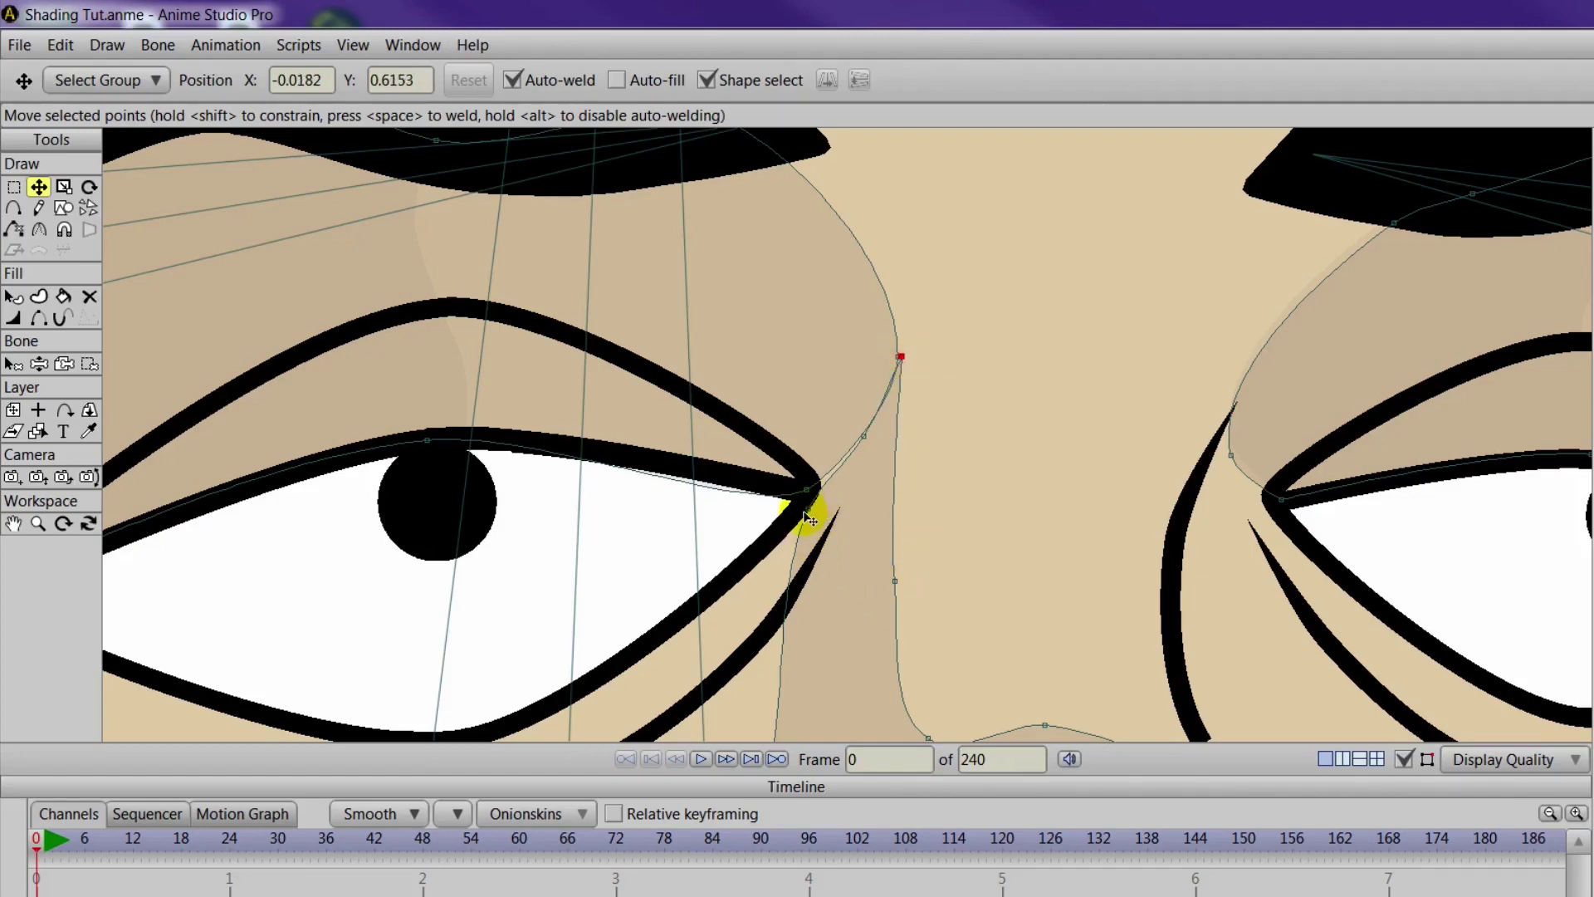
{"action": "left_click_drag", "start_coordinate": [809, 517], "coordinate": [680, 487]}
Adjust the curvature at the inner eye corner and nudge the middle and tip points to close the gap between the shadings
{"action": "left_click", "coordinate": [39, 229]}
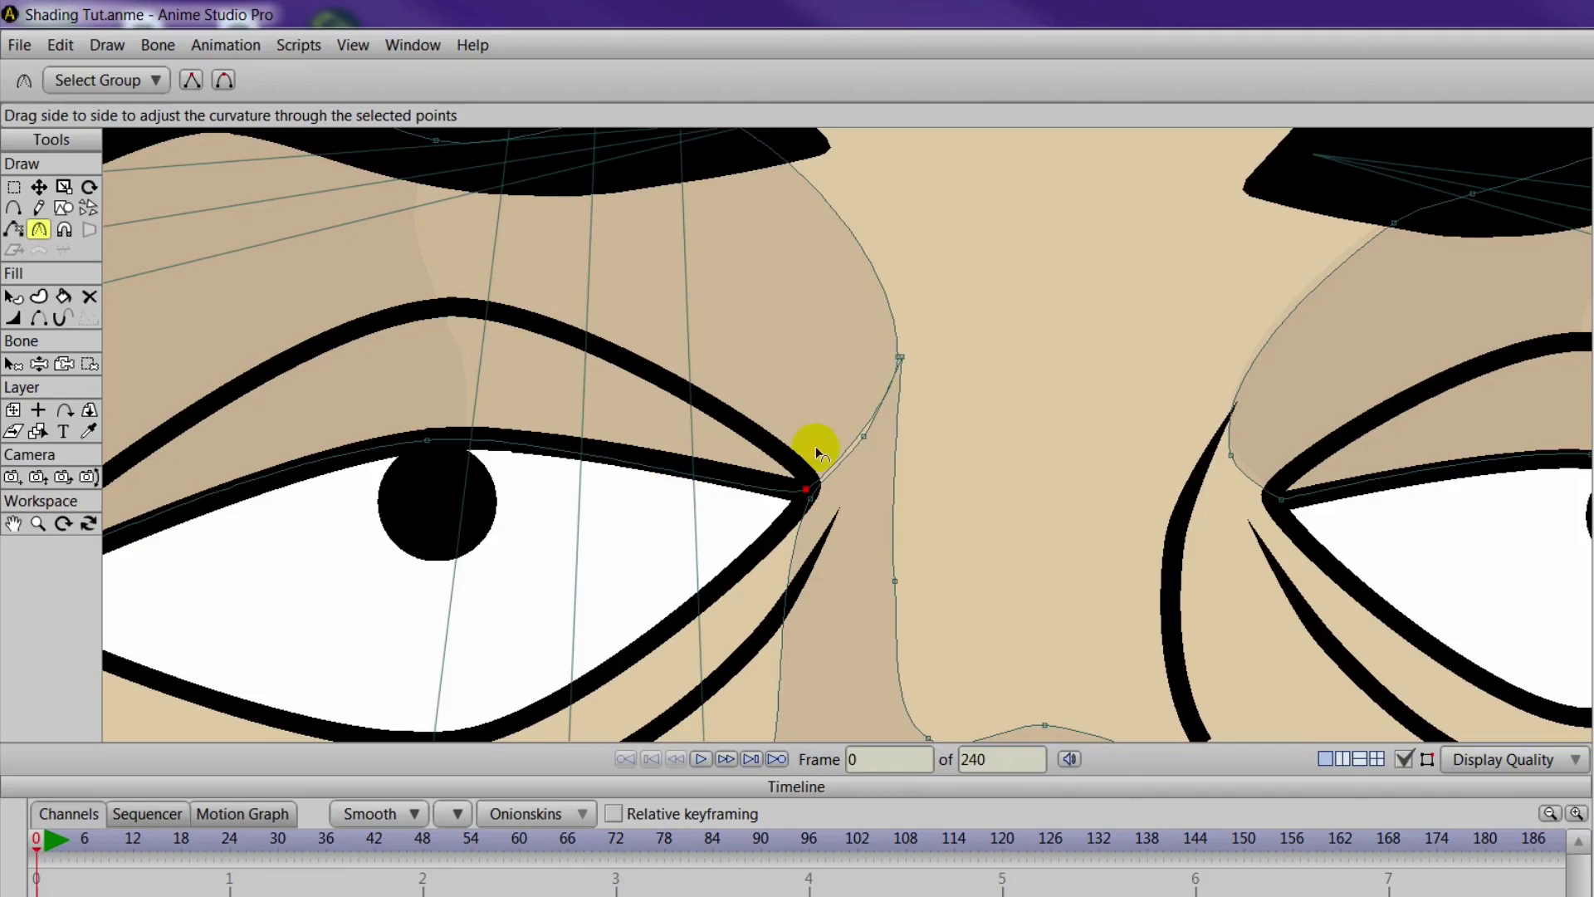
{"action": "left_click", "coordinate": [39, 186]}
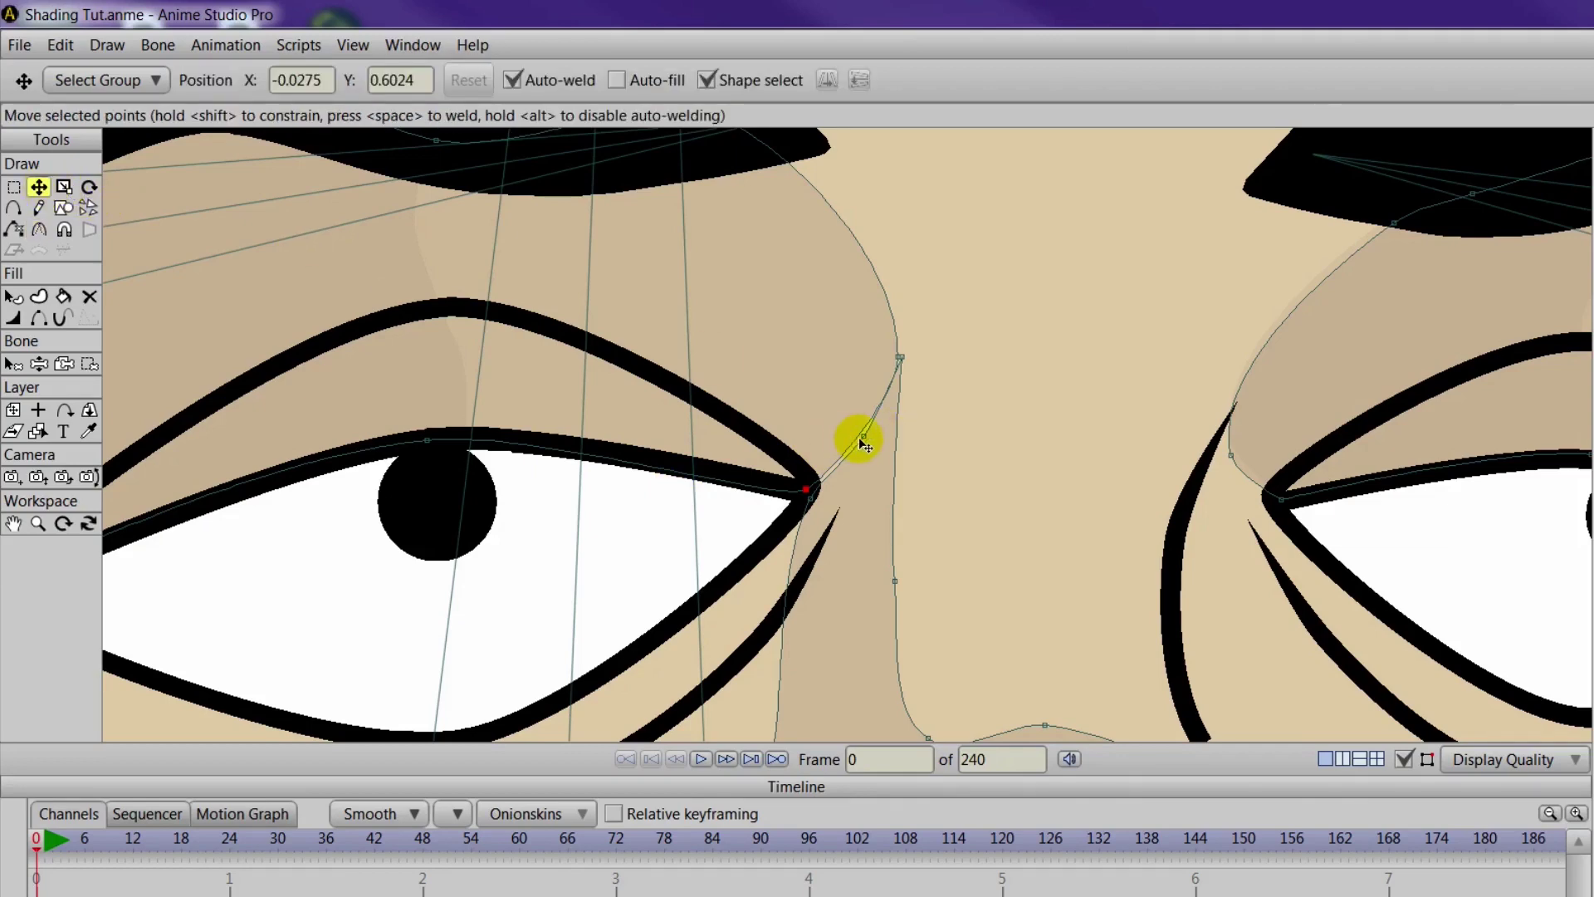
{"action": "left_click", "coordinate": [864, 436]}
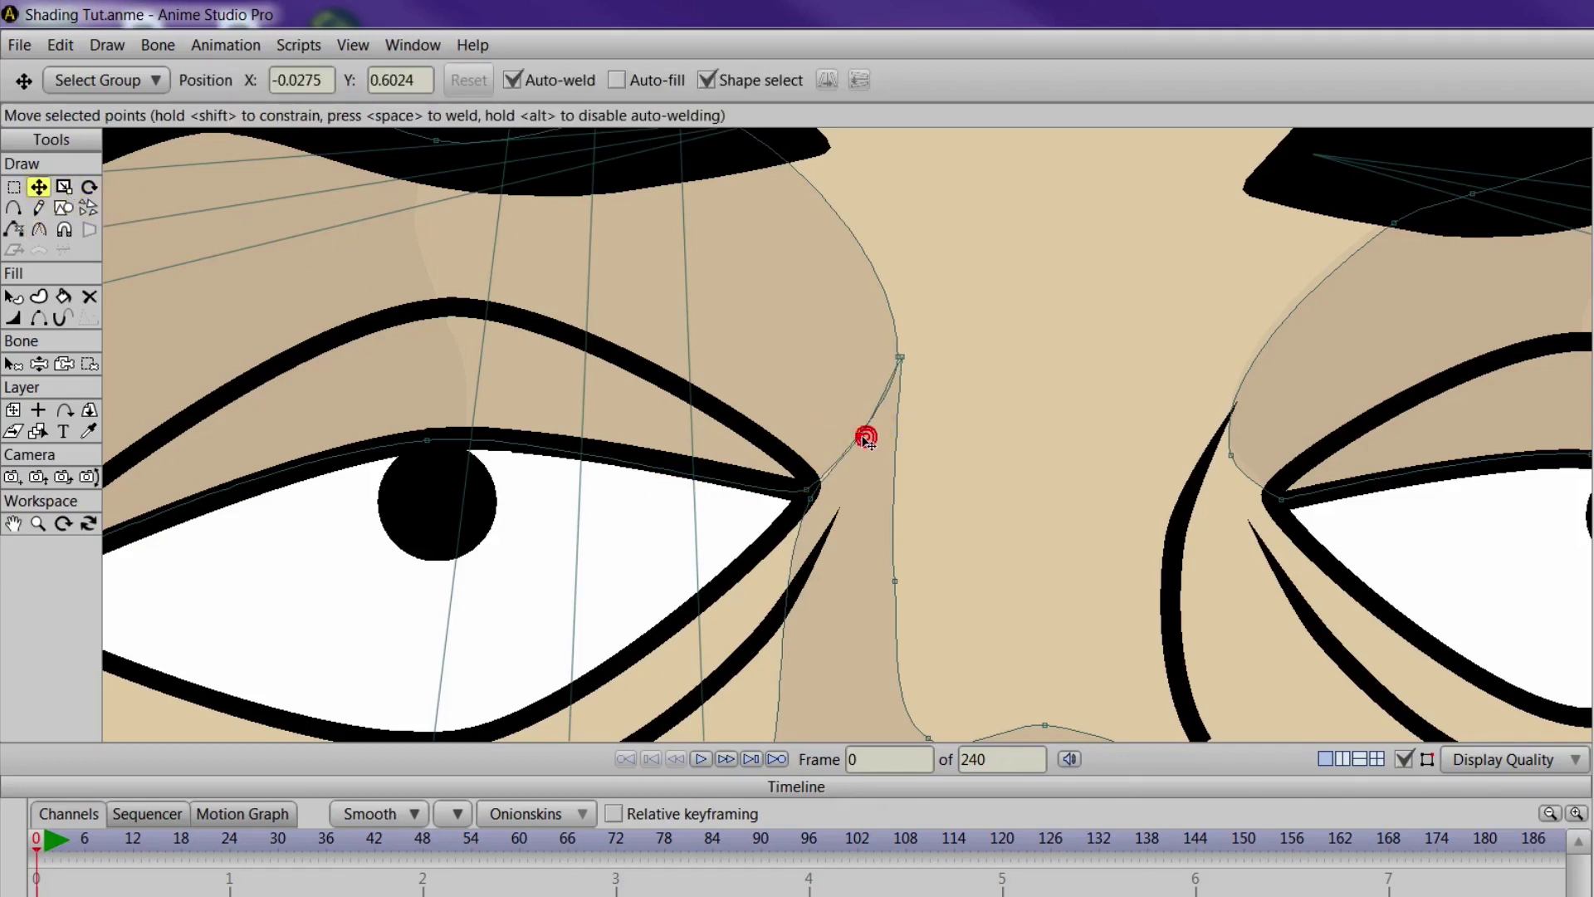
{"action": "left_click", "coordinate": [900, 357]}
Adjust the nose shading's curvature at the base of the bridge and at the outer-edge point below the eye
{"action": "scroll", "coordinate": [1048, 498], "scroll_direction": "down", "scroll_amount": 3}
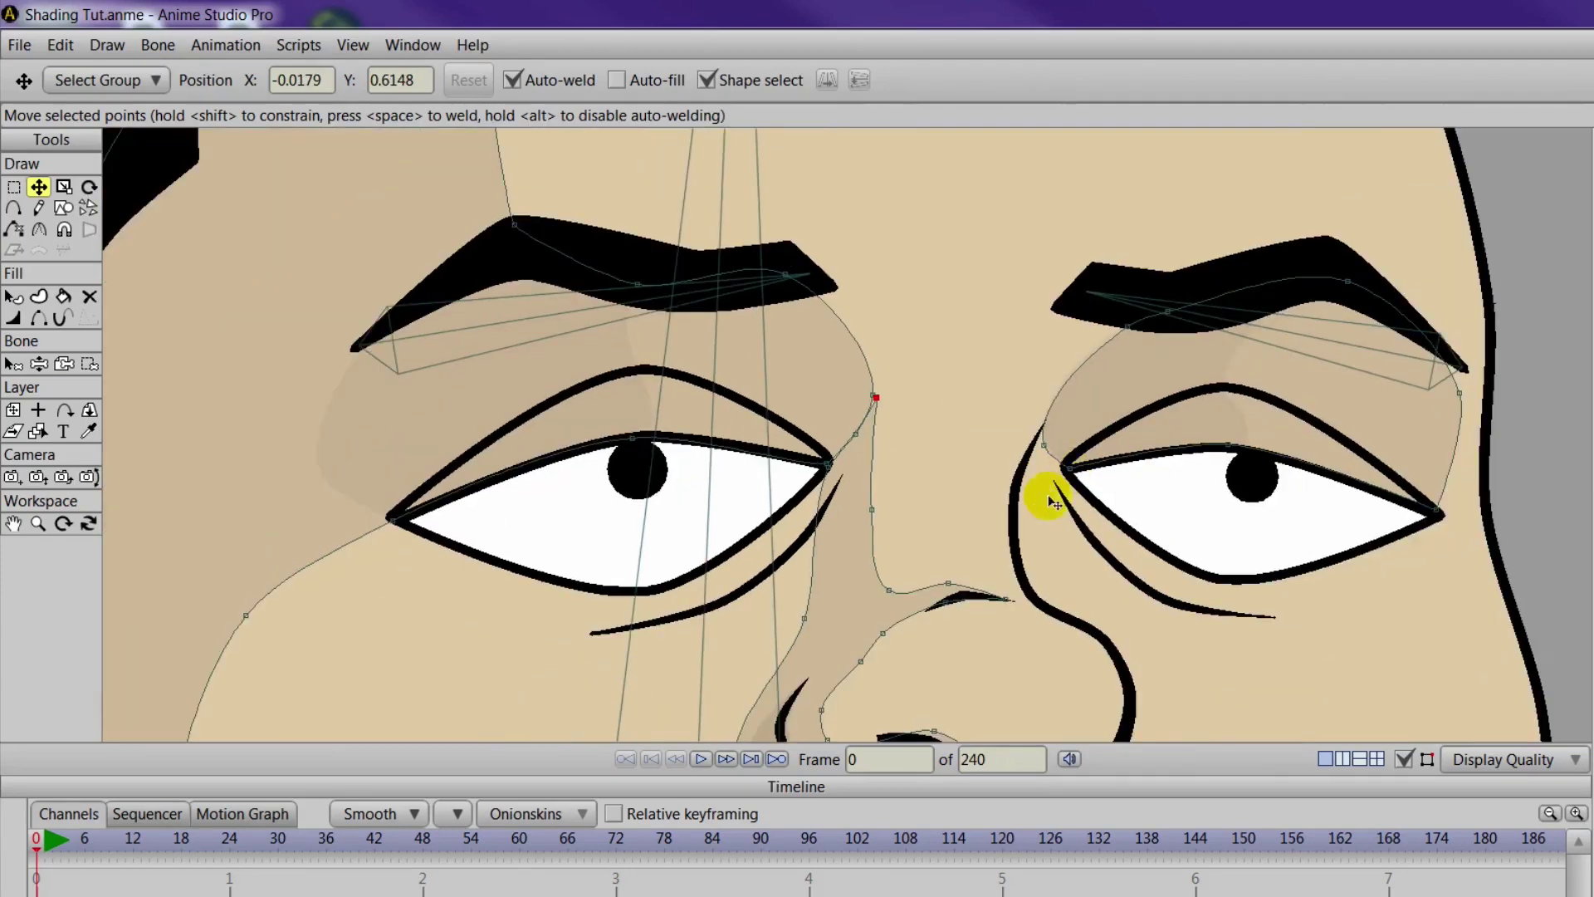
{"action": "left_click_drag", "start_coordinate": [1019, 553], "coordinate": [997, 401]}
{"action": "left_click", "coordinate": [37, 228]}
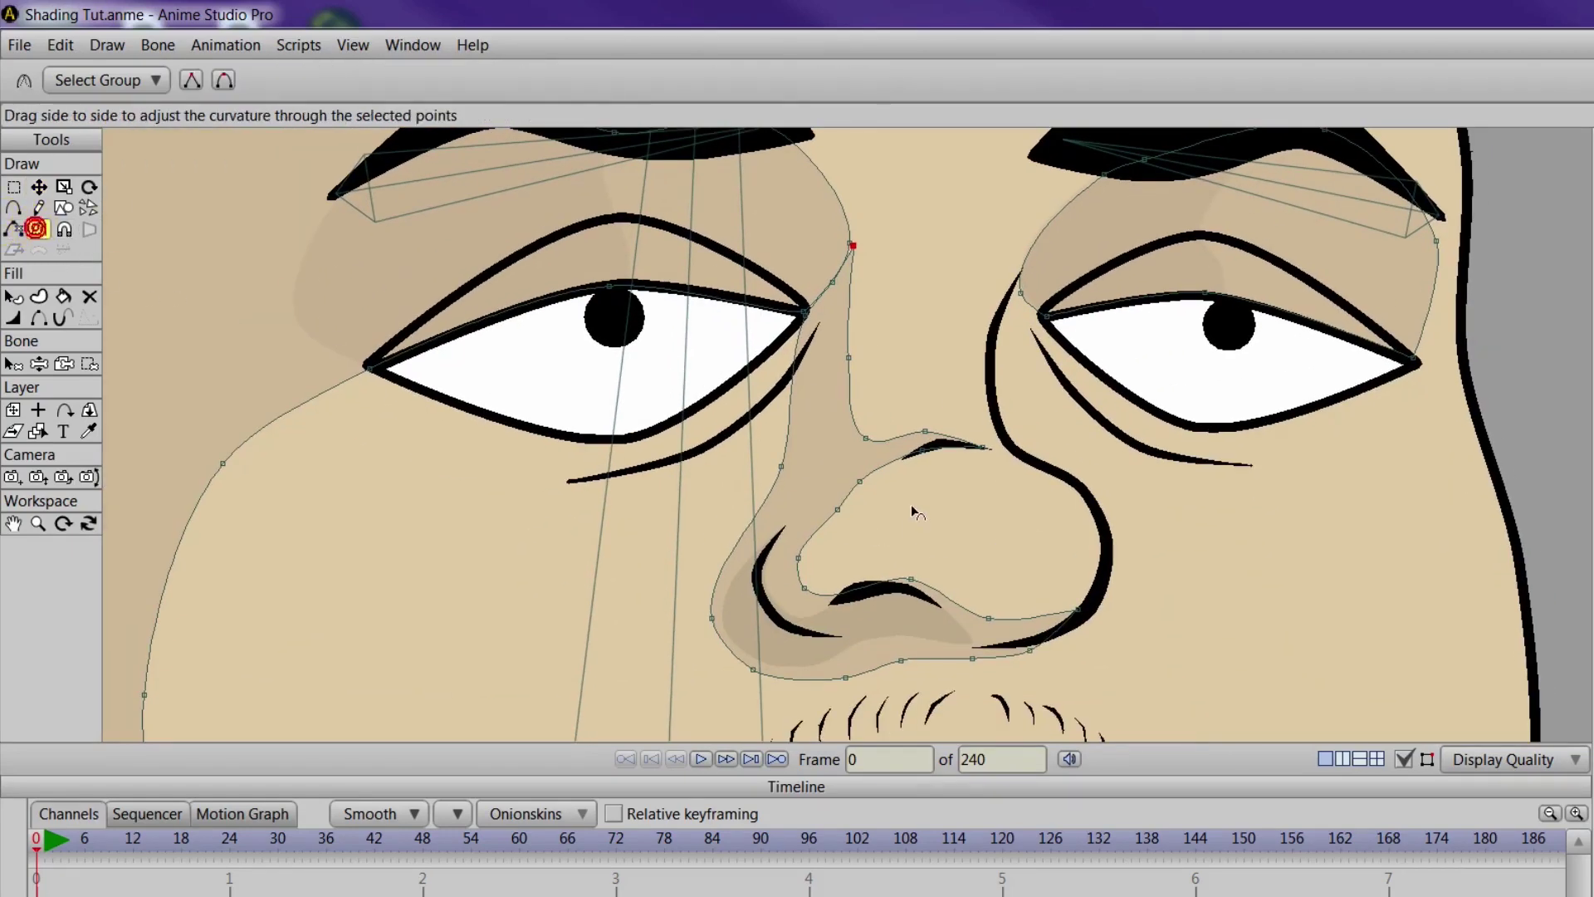
{"action": "left_click", "coordinate": [866, 438]}
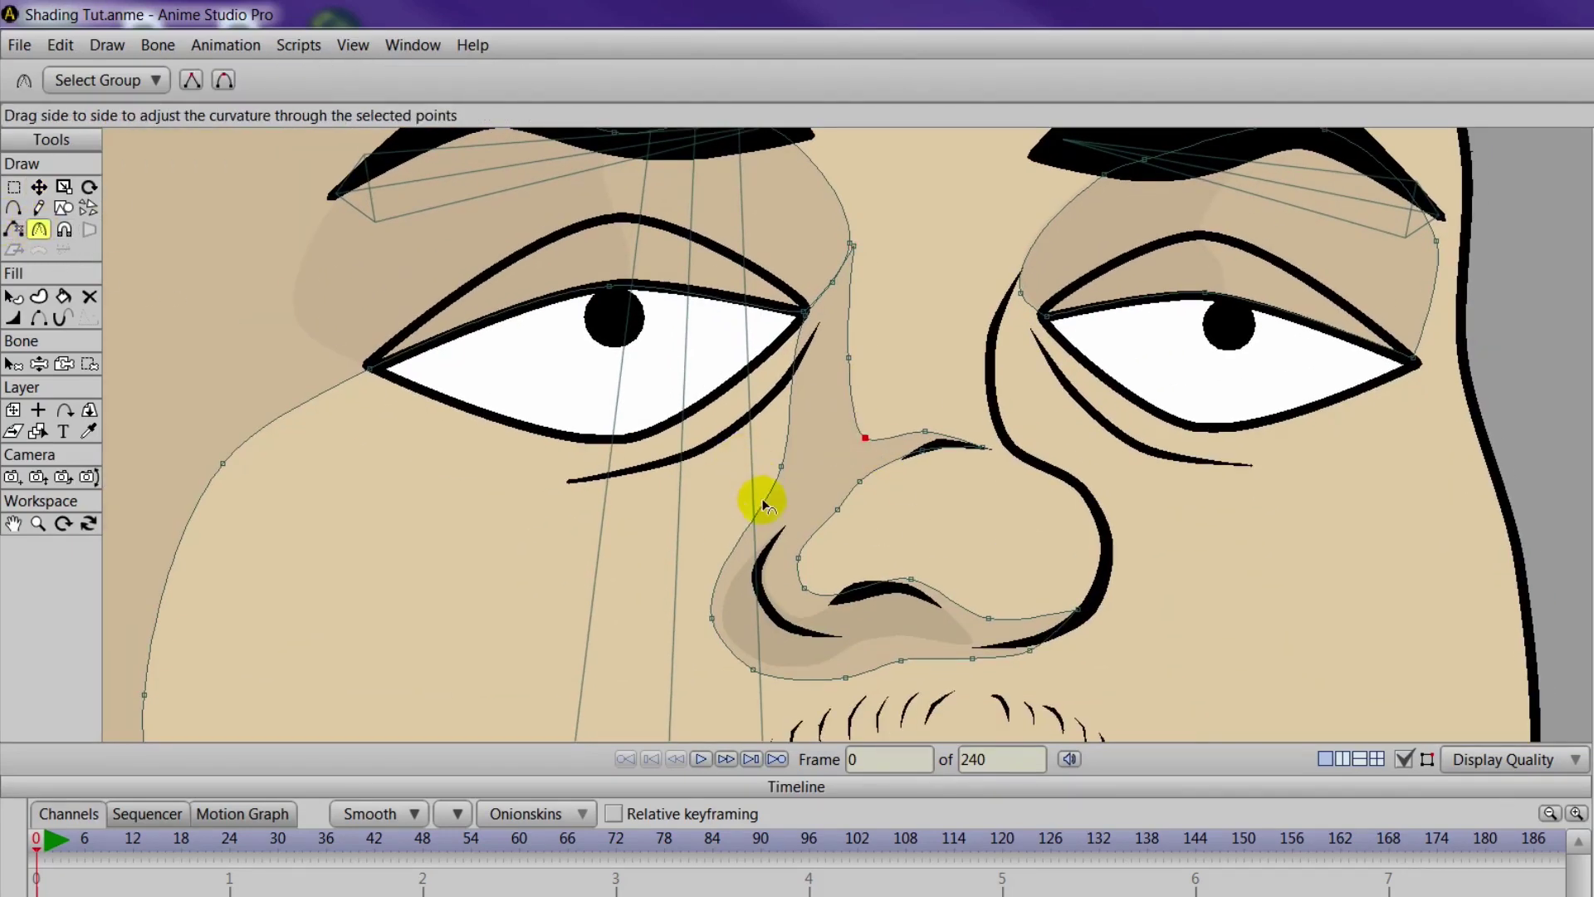
{"action": "left_click", "coordinate": [780, 465]}
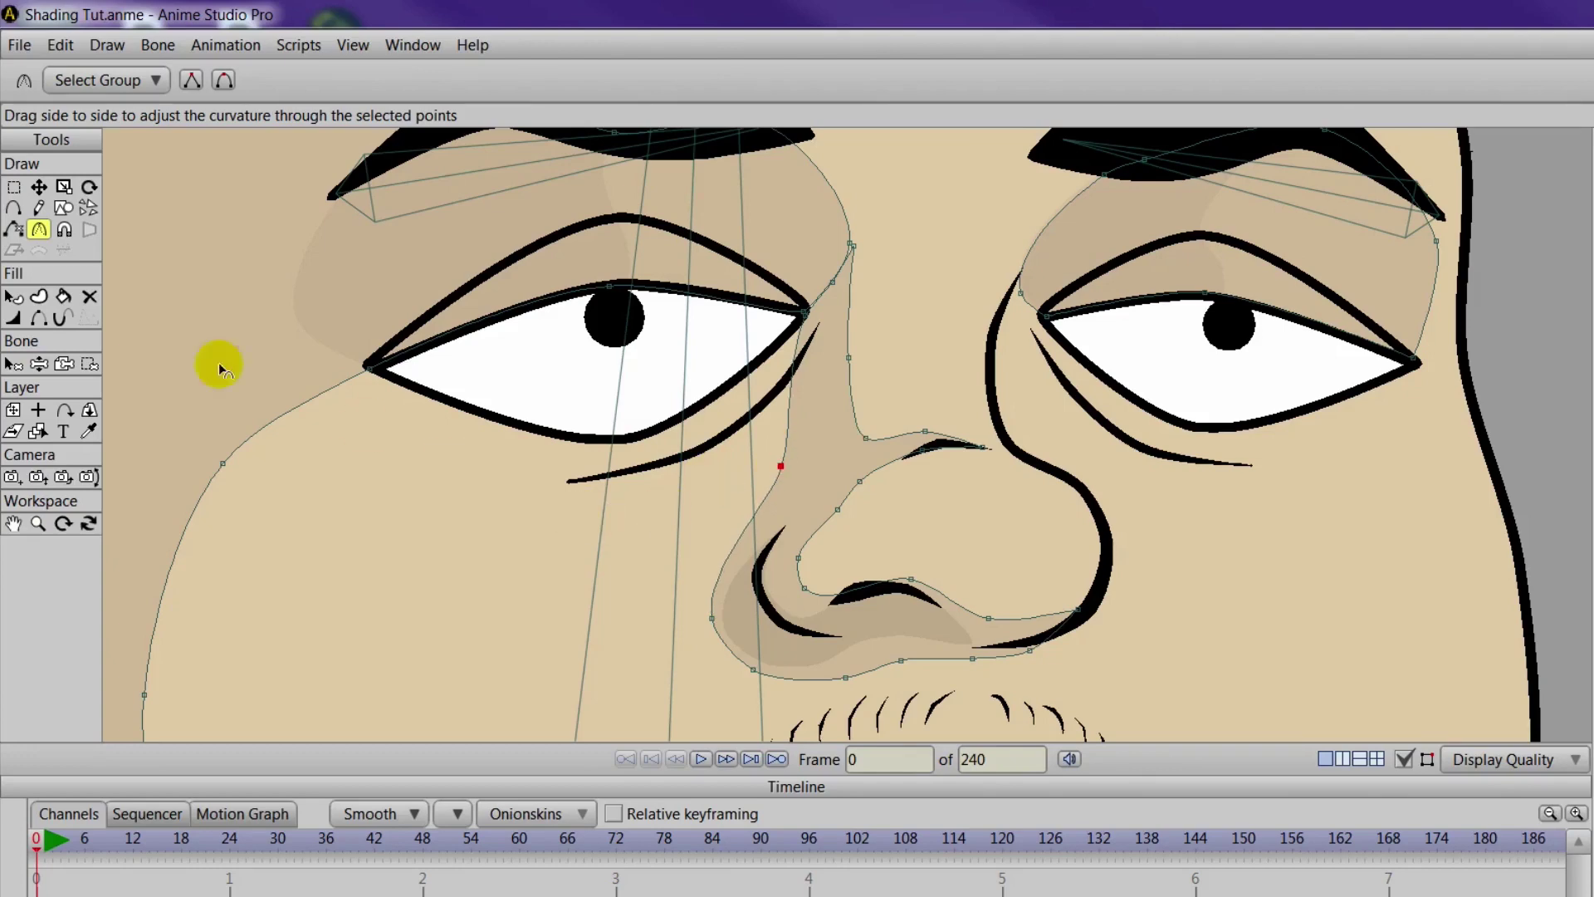
Add a point on the nose shading's outer edge above the nostril, pull it slightly outward, and preview the face in a render
{"action": "left_click", "coordinate": [13, 207]}
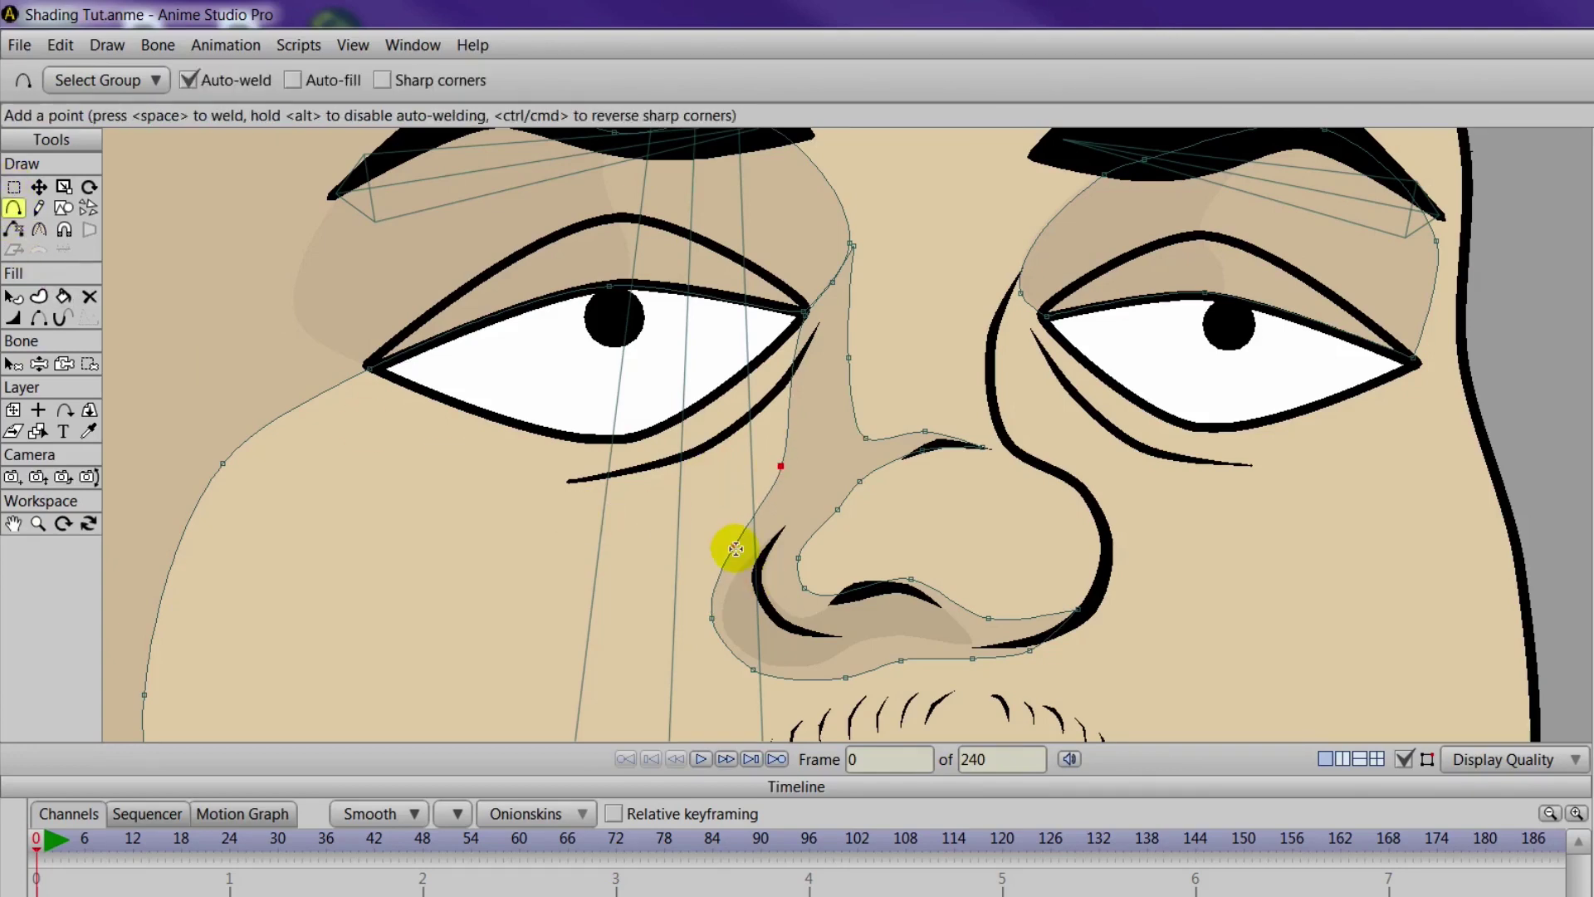
{"action": "left_click_drag", "start_coordinate": [736, 548], "coordinate": [729, 542]}
{"action": "scroll", "coordinate": [727, 547], "scroll_direction": "down", "scroll_amount": 4}
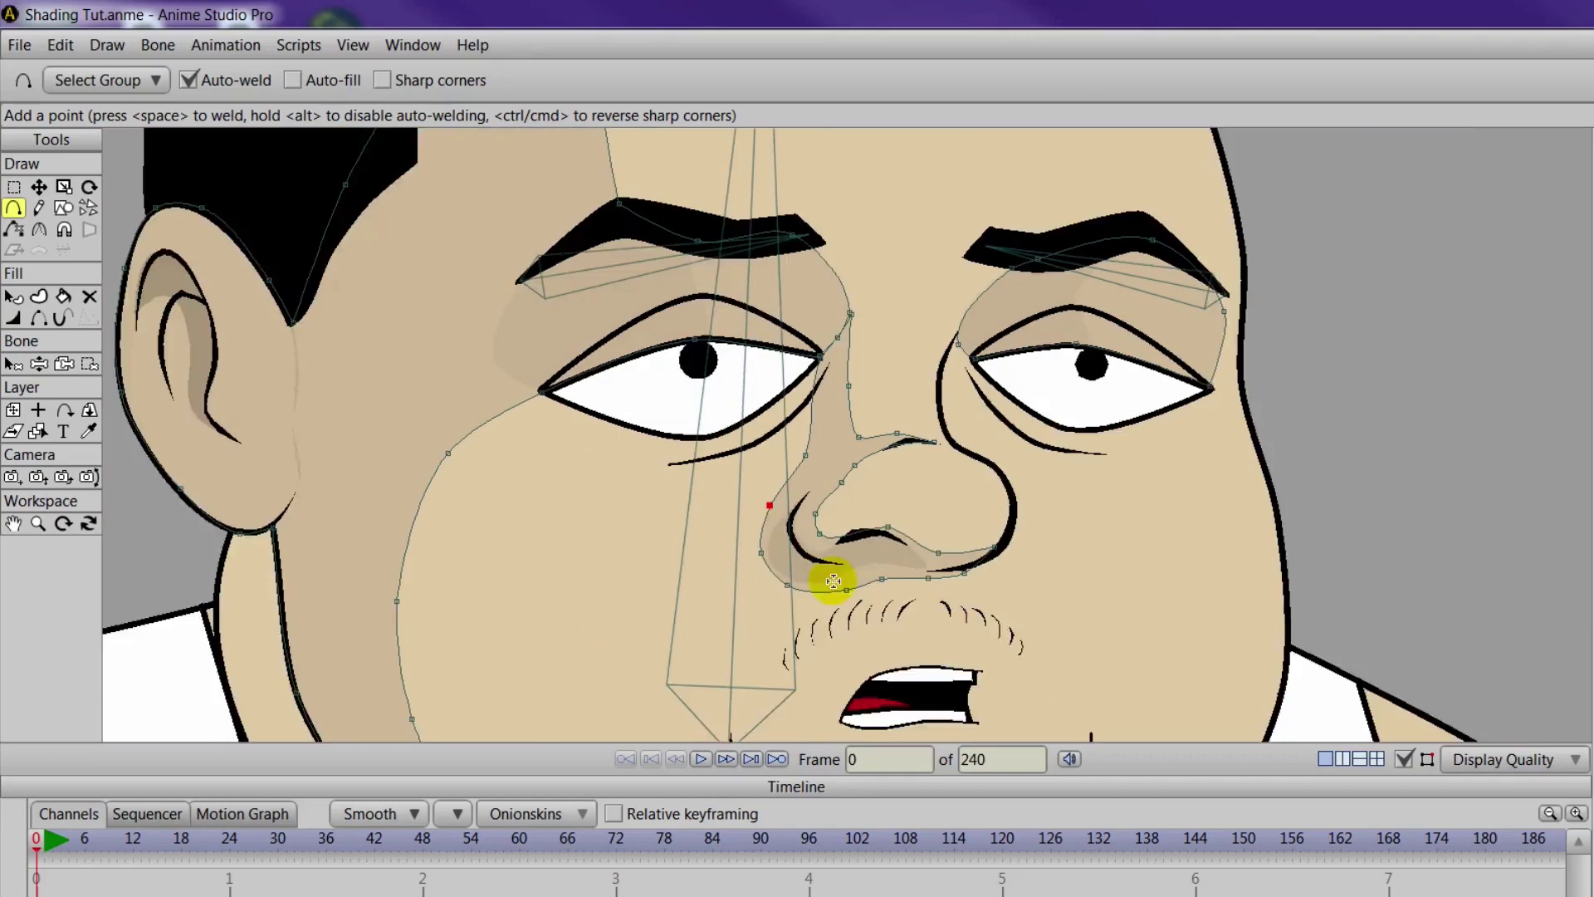
{"action": "key", "text": "ctrl+r"}
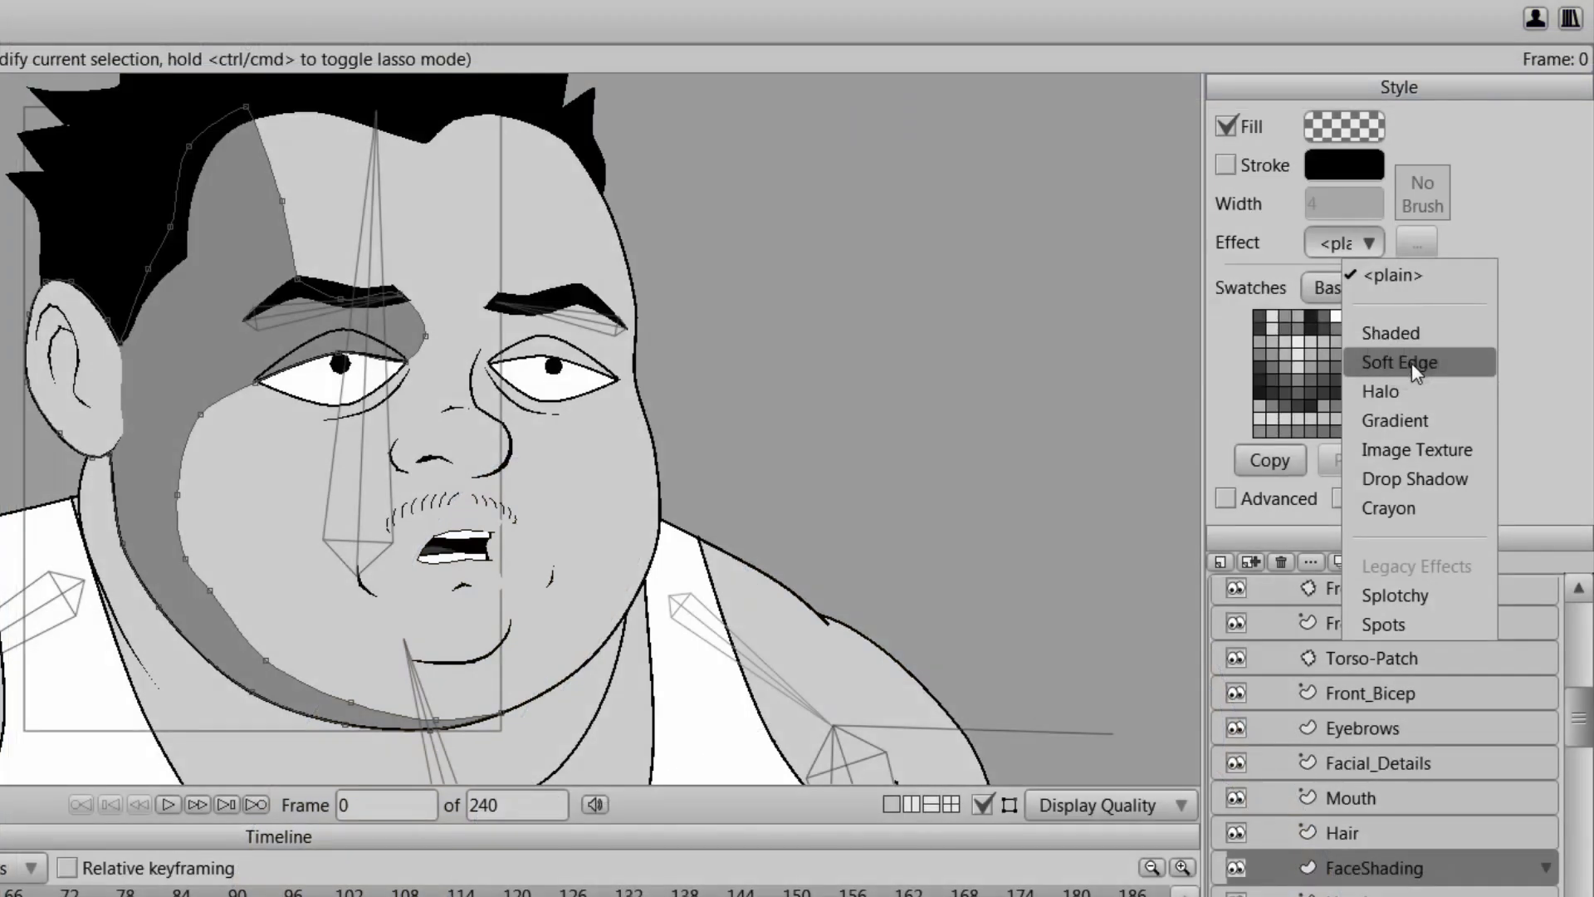
Apply the Soft Edge effect to the FaceShading shape, change its blur radius, and preview the result in a render
{"action": "left_click", "coordinate": [1411, 362]}
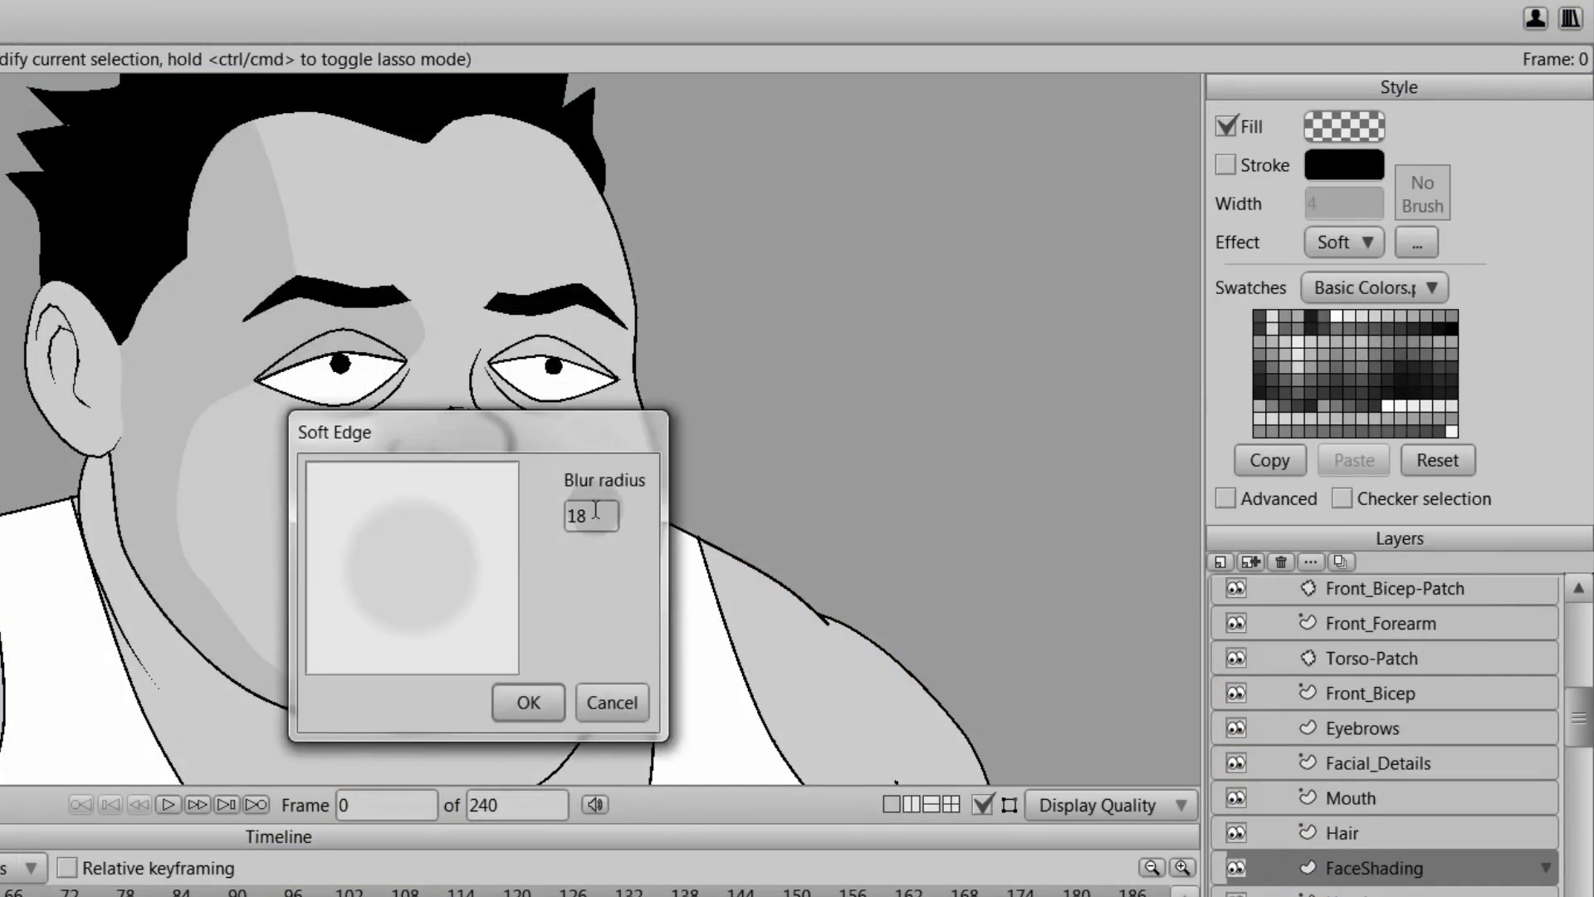
{"action": "left_click_drag", "start_coordinate": [595, 508], "coordinate": [399, 520]}
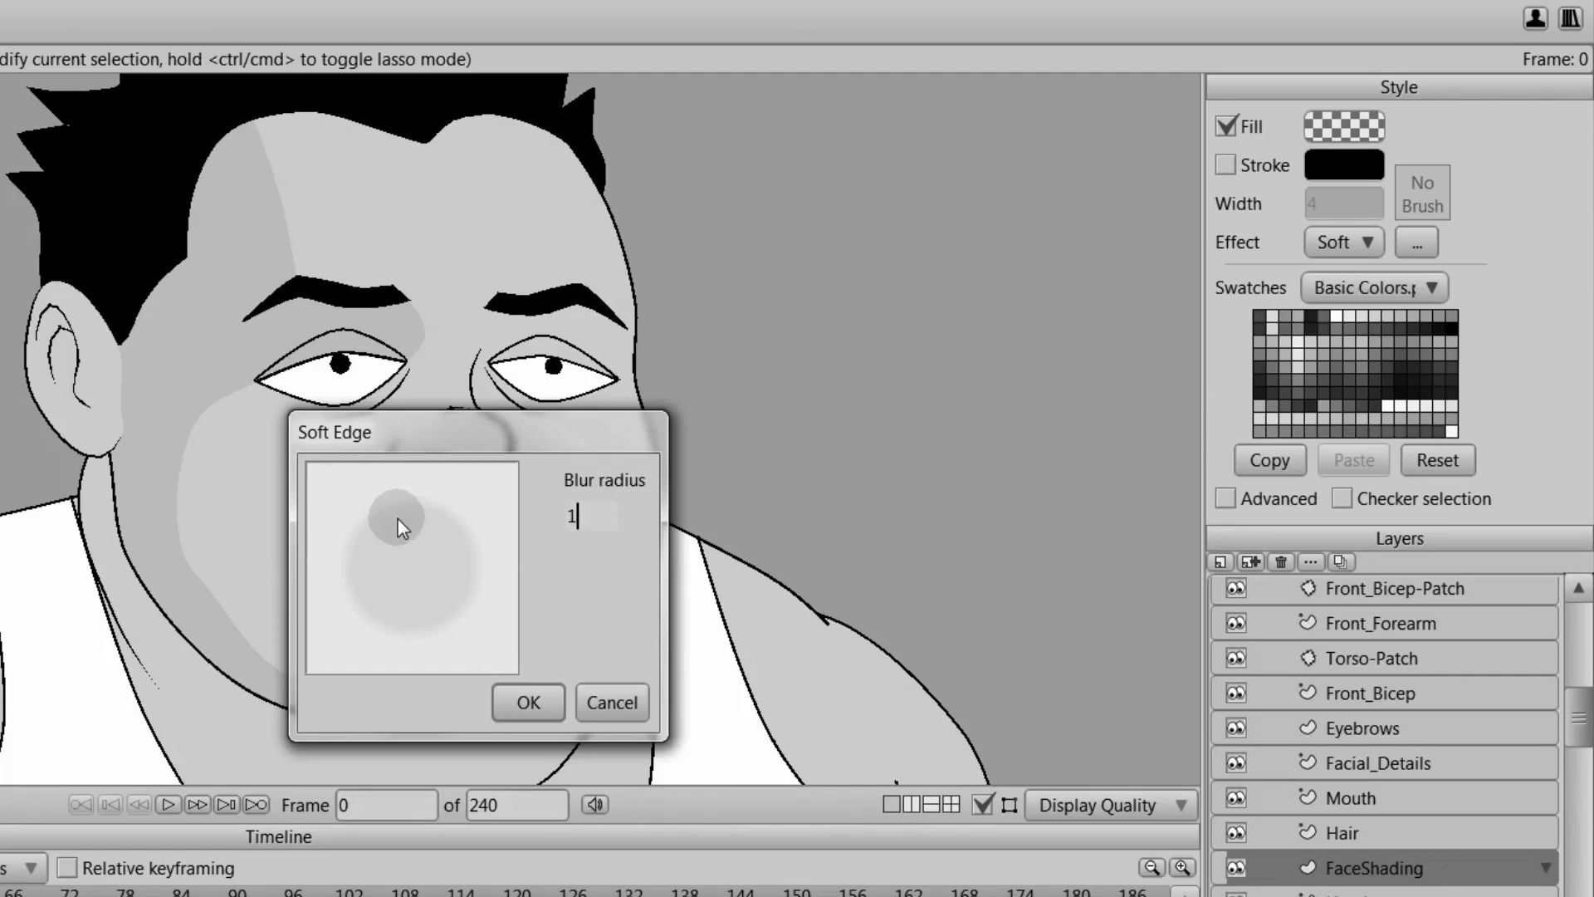
{"action": "left_click", "coordinate": [527, 704]}
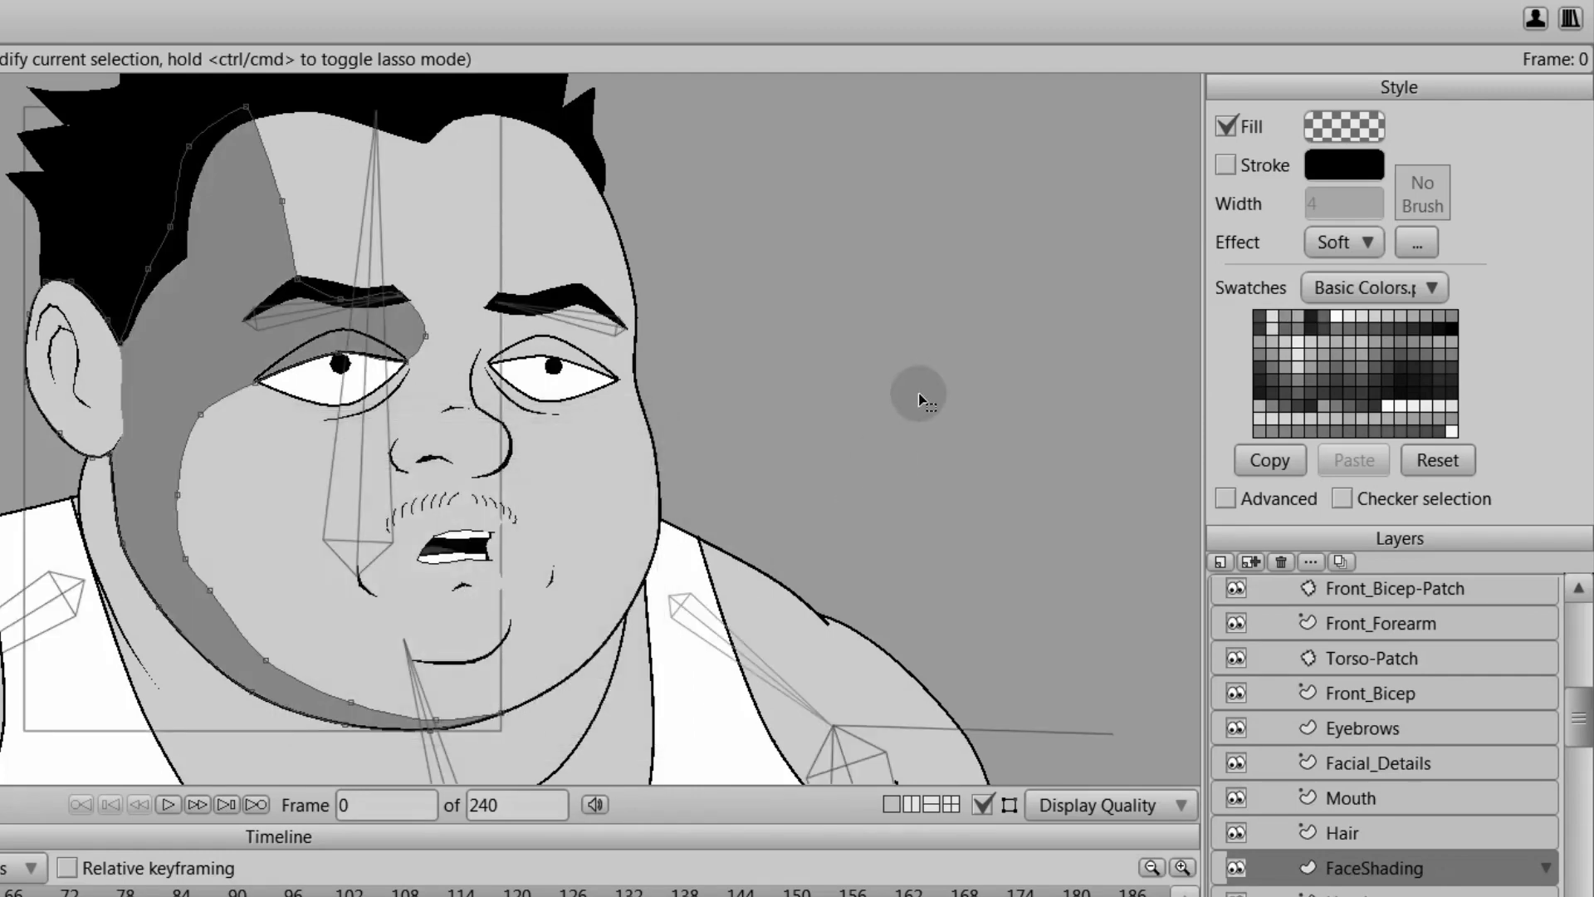
{"action": "key", "text": "ctrl+r"}
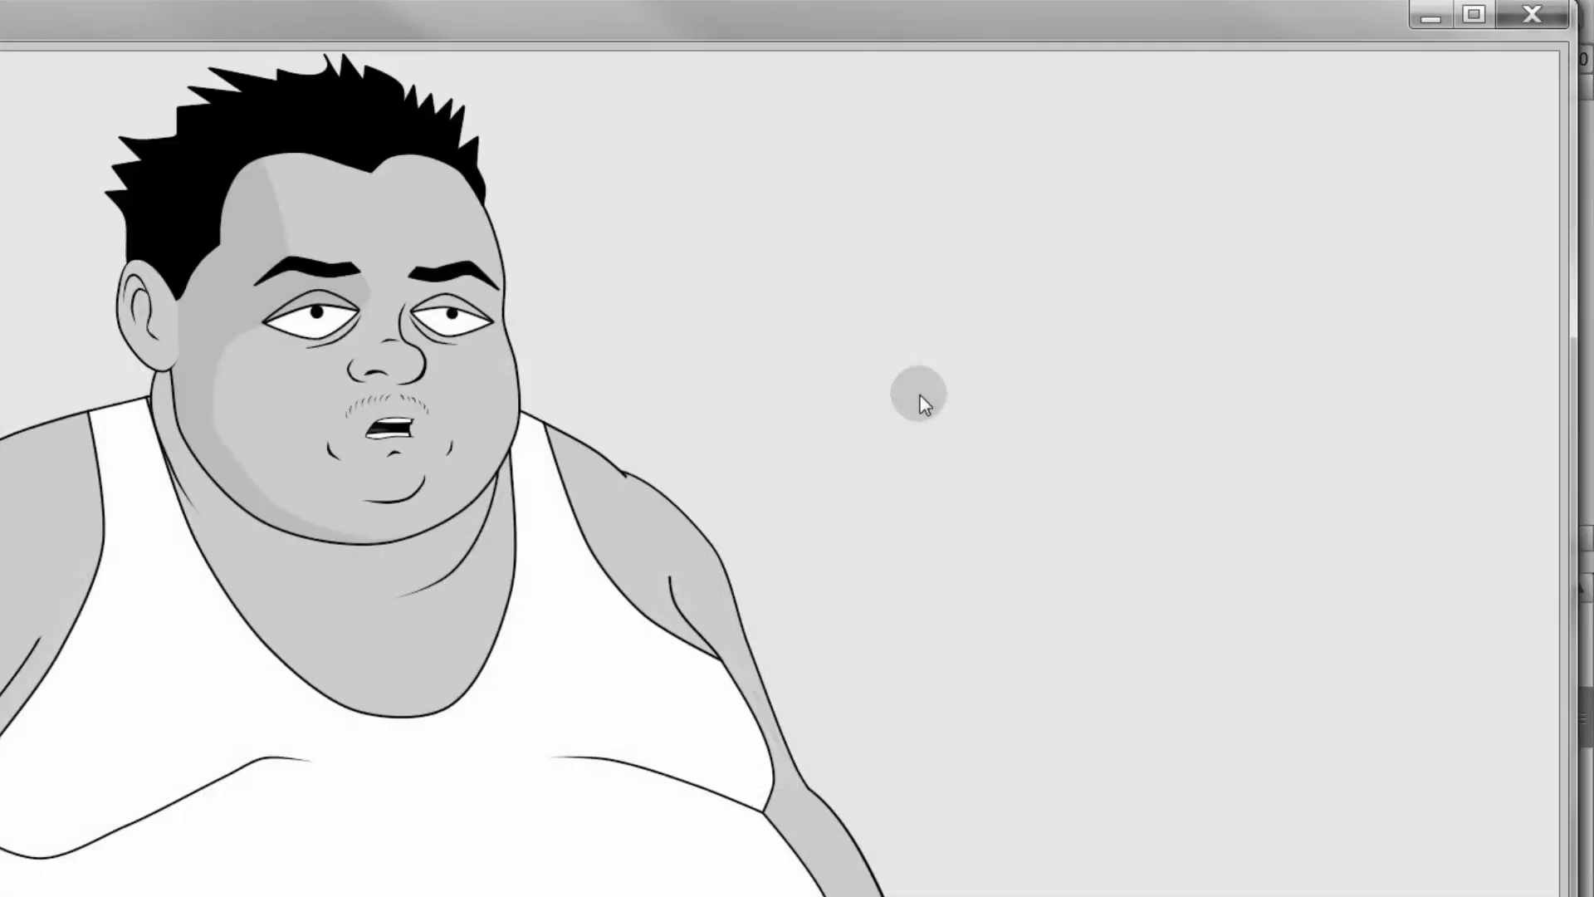